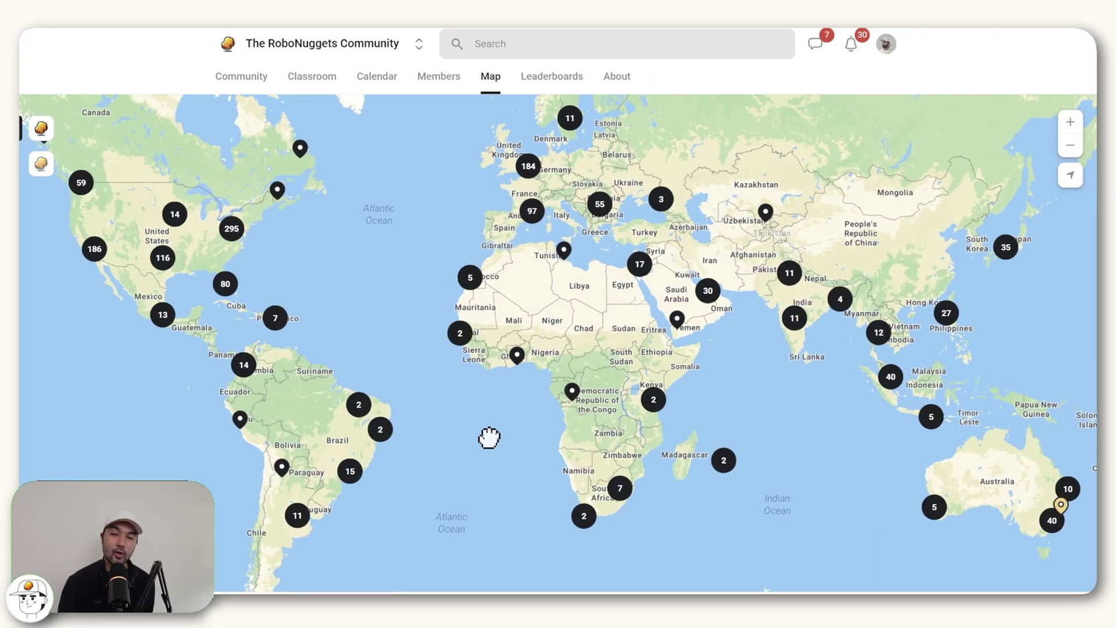
Pan the member world map, then scroll through the Classroom courses and Community feed
{"action": "left_click_drag", "start_coordinate": [491, 441], "coordinate": [570, 481]}
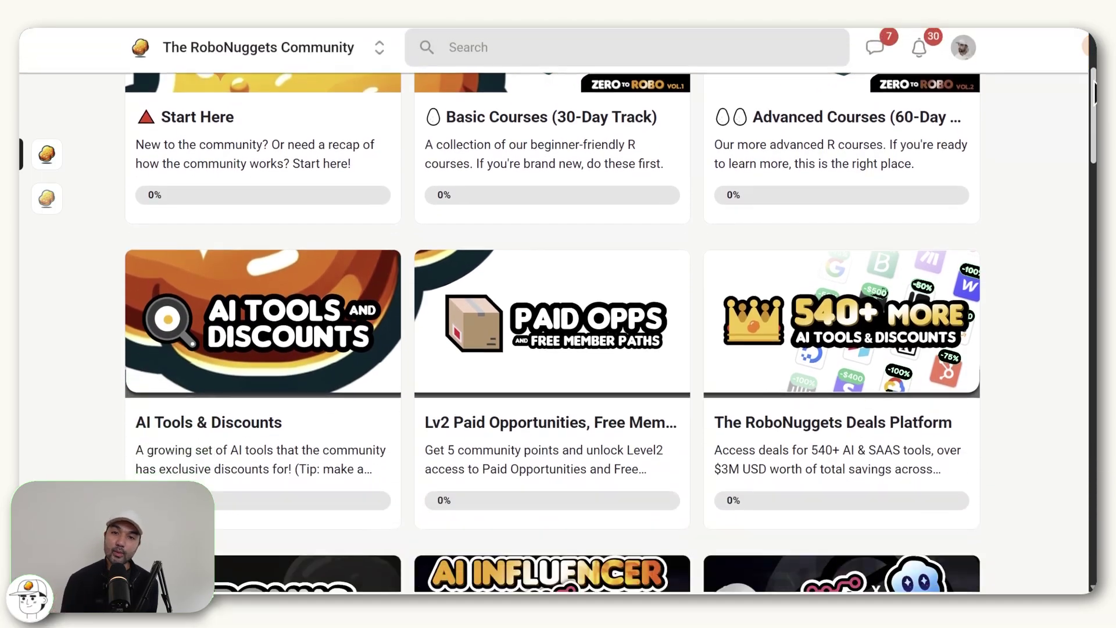
{"action": "scroll", "coordinate": [552, 332], "scroll_direction": "down", "scroll_amount": 15}
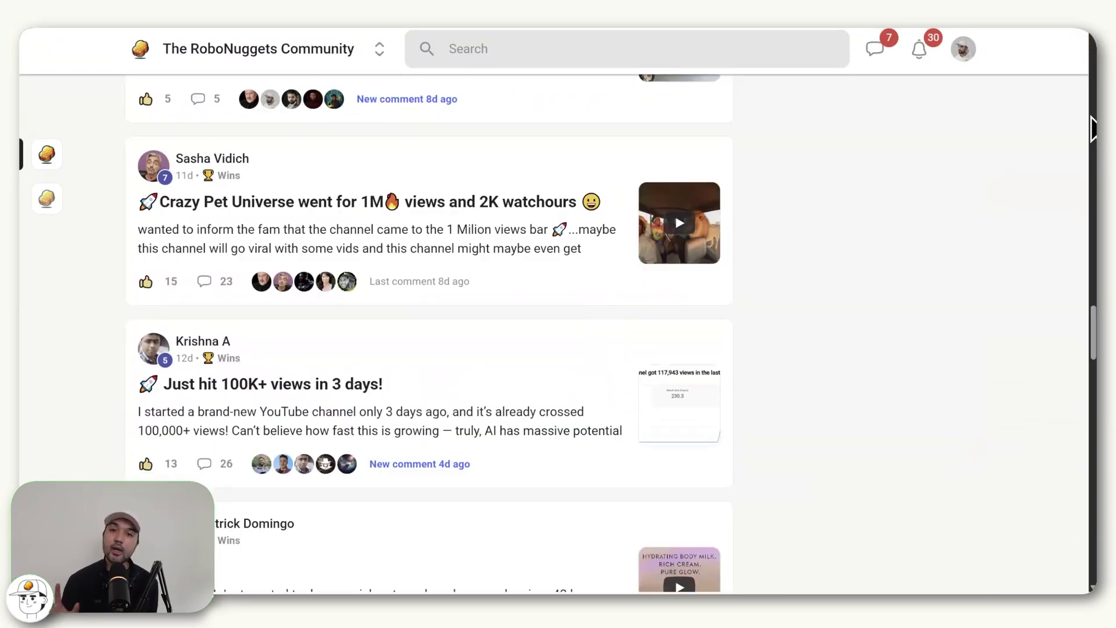
{"action": "scroll", "coordinate": [1093, 128], "scroll_direction": "down", "scroll_amount": 10}
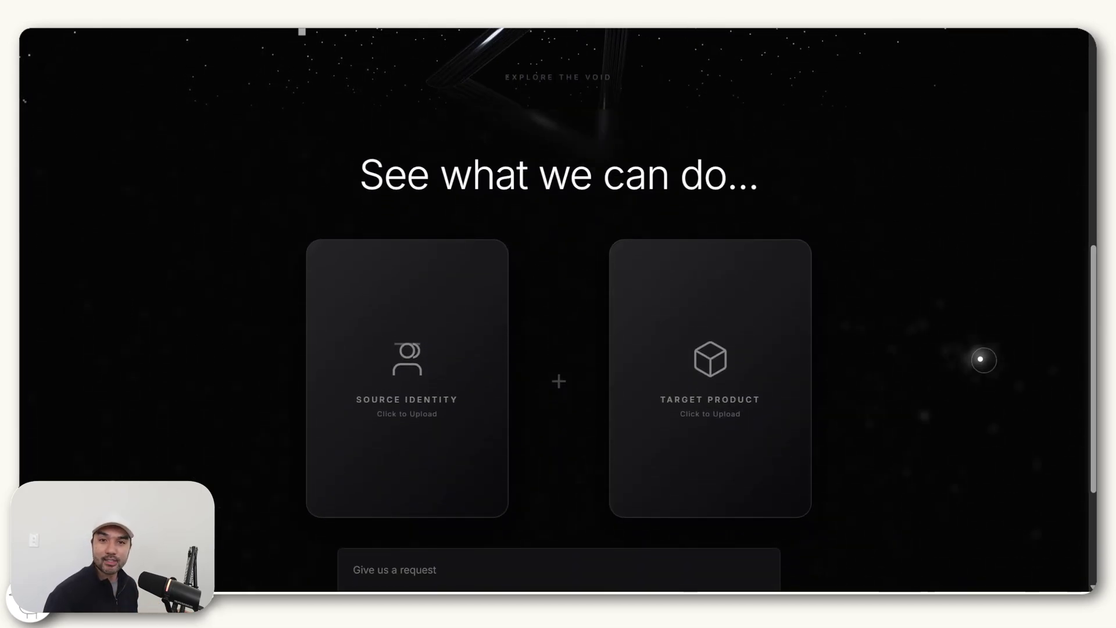
Scroll back up and execute the 'Make a digital ad sample' request with both photos
{"action": "scroll", "coordinate": [960, 346], "scroll_direction": "up", "scroll_amount": 1}
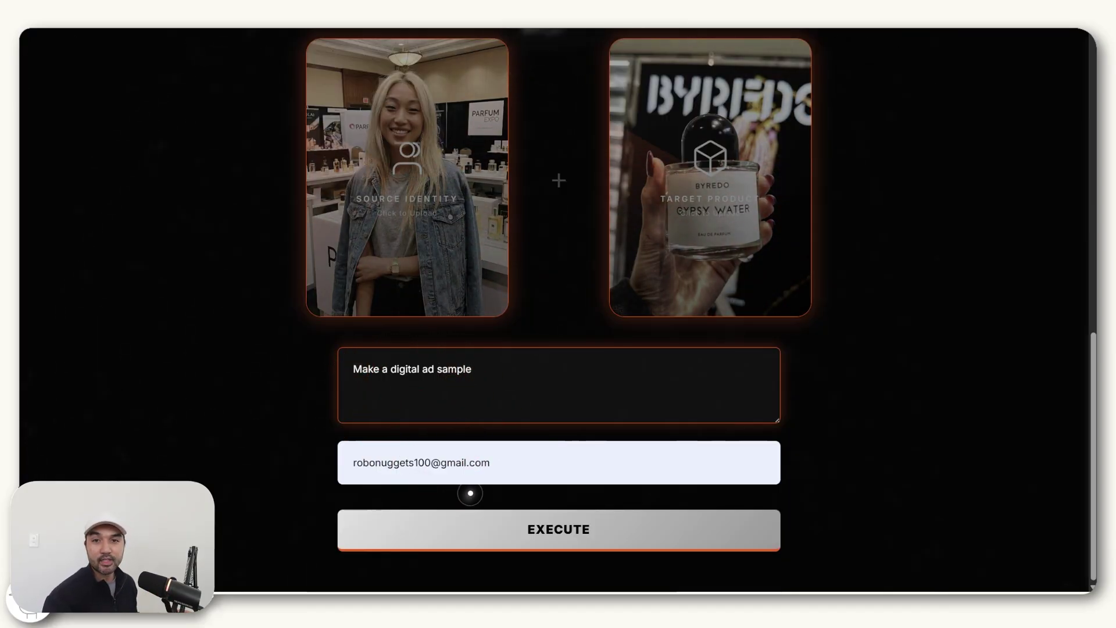
{"action": "left_click", "coordinate": [490, 541]}
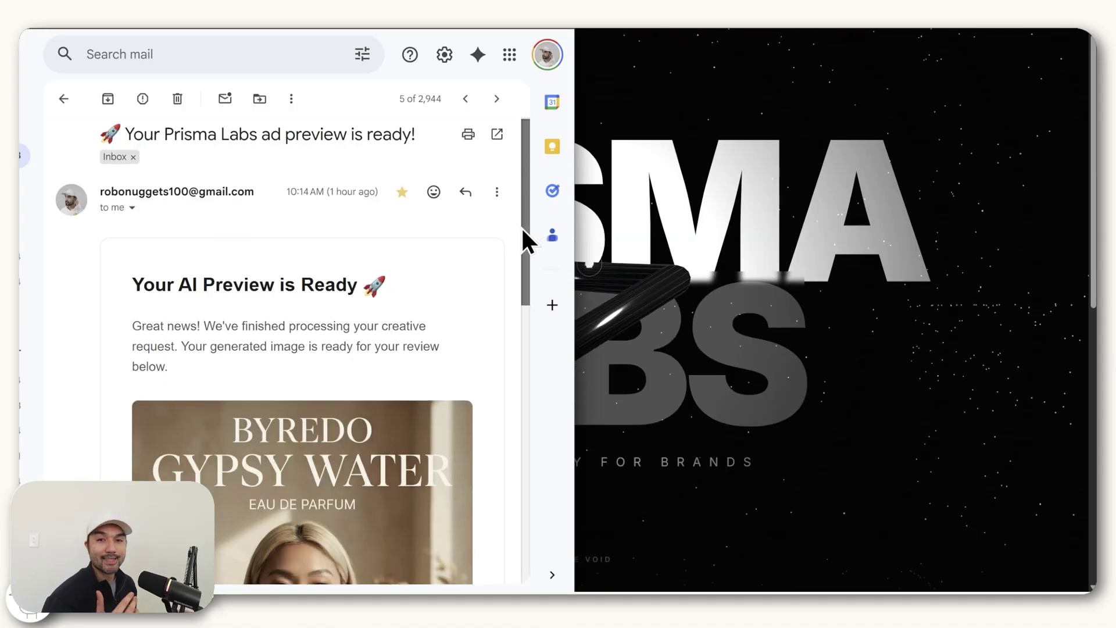
Scroll through the Prisma Labs emails to view the generated Gypsy Water ad image and video
{"action": "left_click_drag", "start_coordinate": [521, 226], "coordinate": [512, 344]}
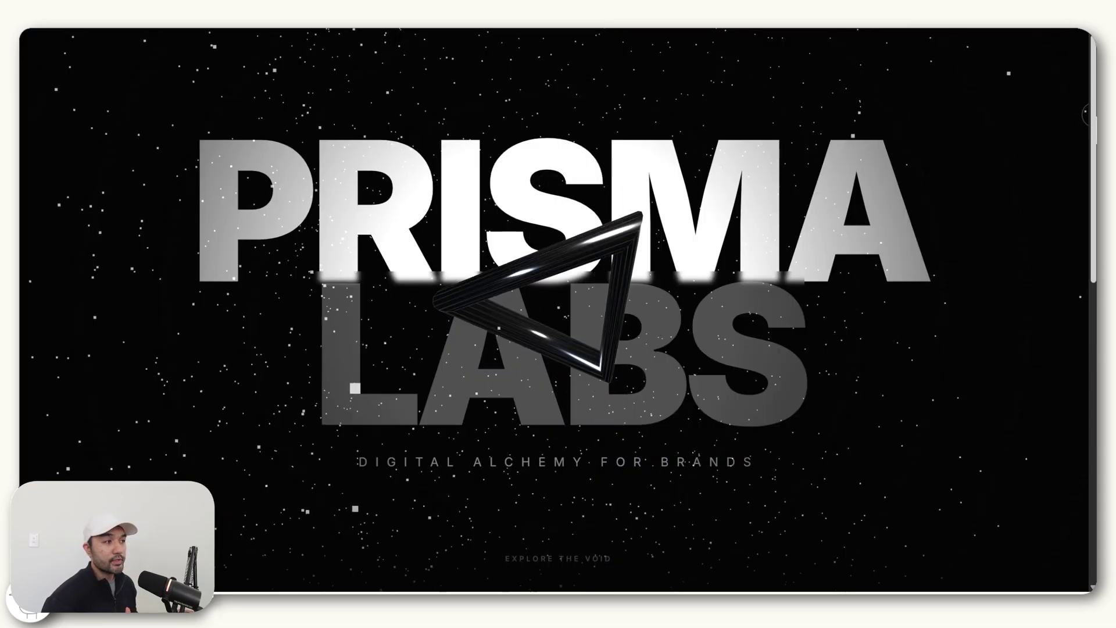
{"action": "scroll", "coordinate": [1080, 306], "scroll_direction": "down", "scroll_amount": 10}
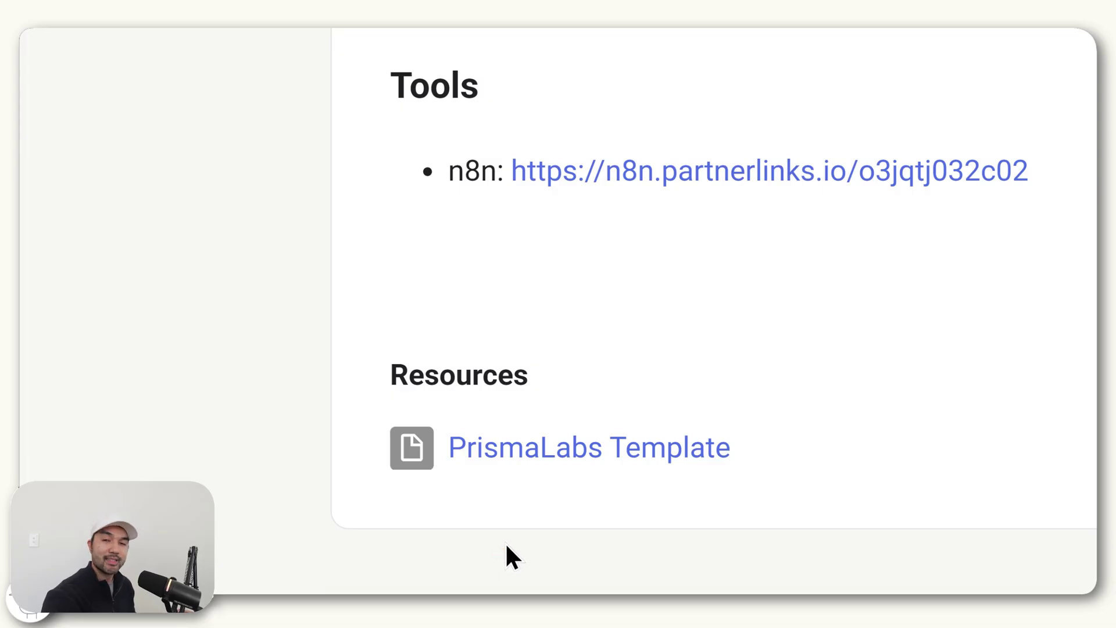
Open the PrismaLabs Template link under the lesson's Resources
{"action": "left_click", "coordinate": [557, 461]}
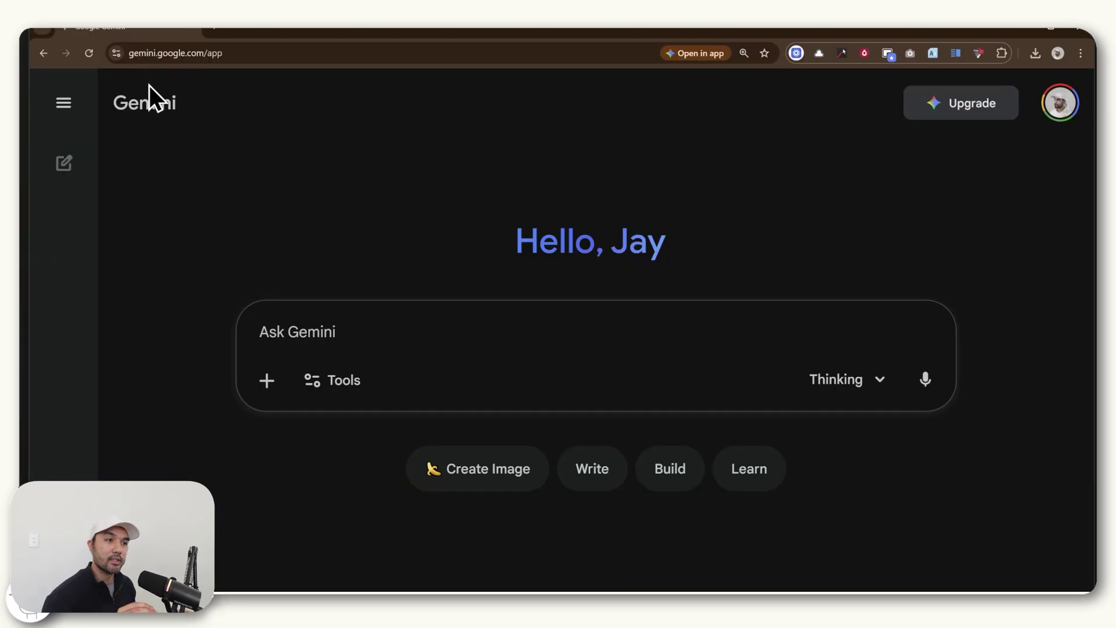
Send the Brand Identity Generator prompt to Gemini with Canvas and start BrandForge's questionnaire
{"action": "left_click", "coordinate": [834, 402]}
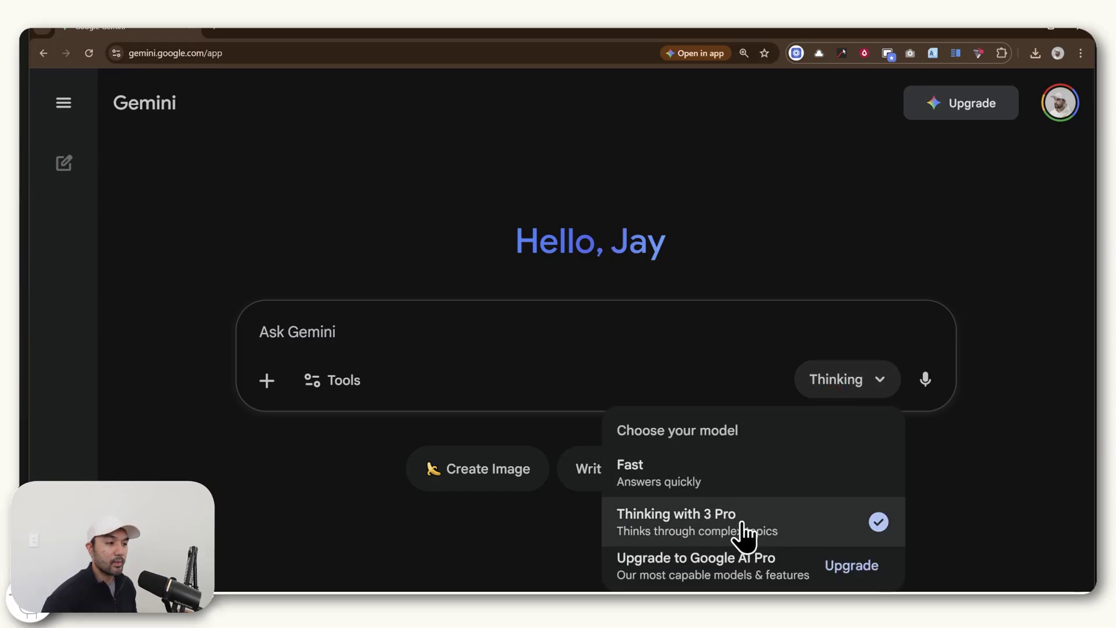
{"action": "left_click", "coordinate": [333, 380]}
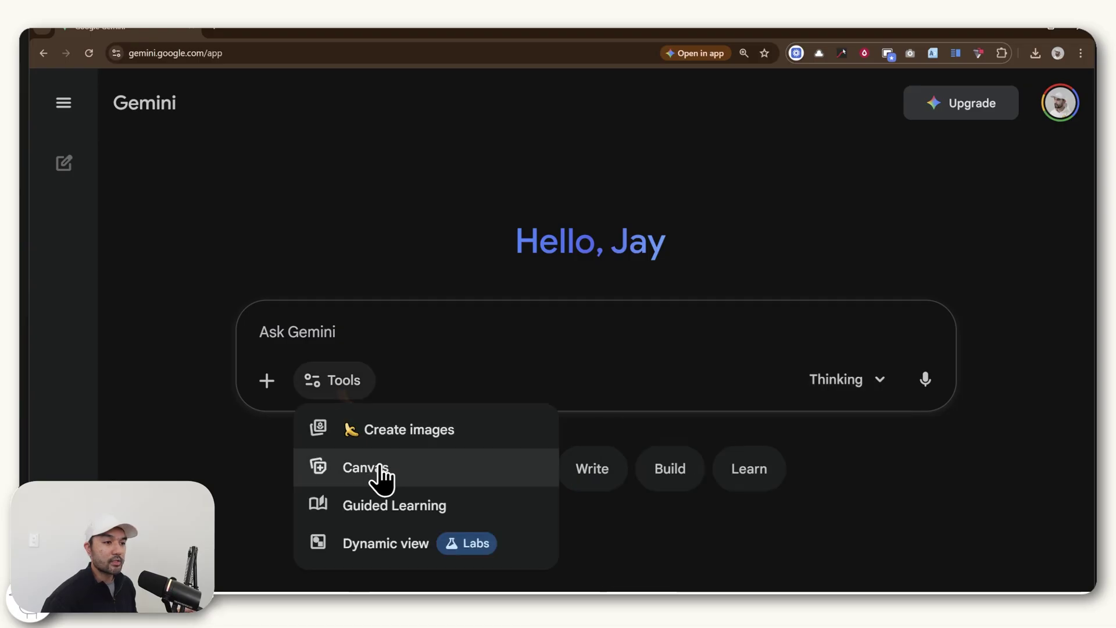
{"action": "left_click", "coordinate": [378, 467]}
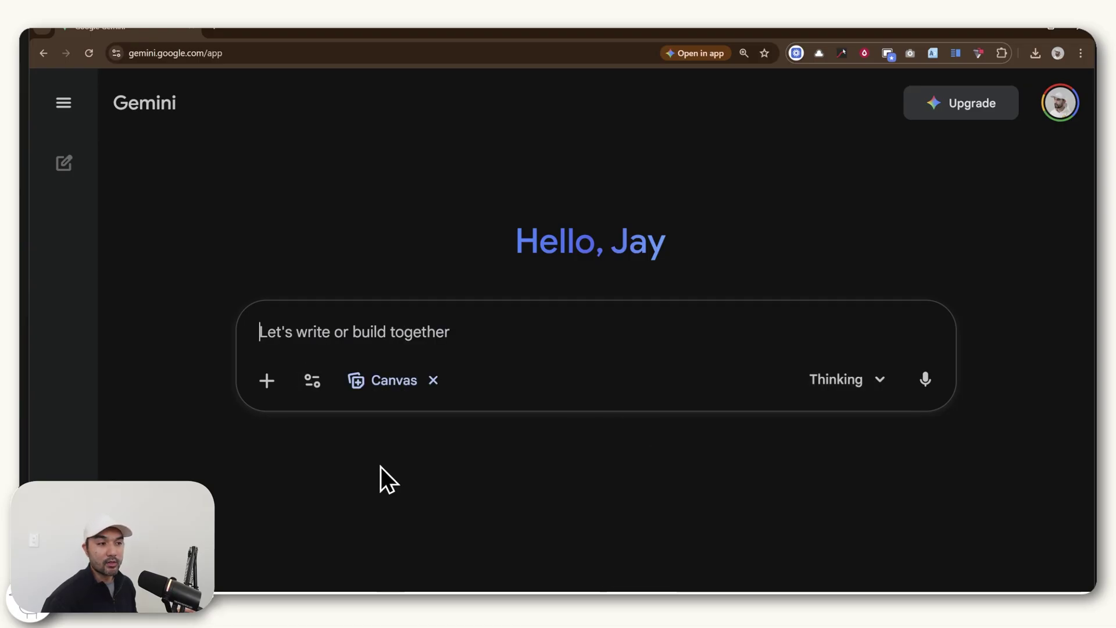
{"action": "type", "text": "Build a comprehensive Brand Identity Generator. Users describe their company mission, and the app generates a \"Brand Bible\" dashboard"}
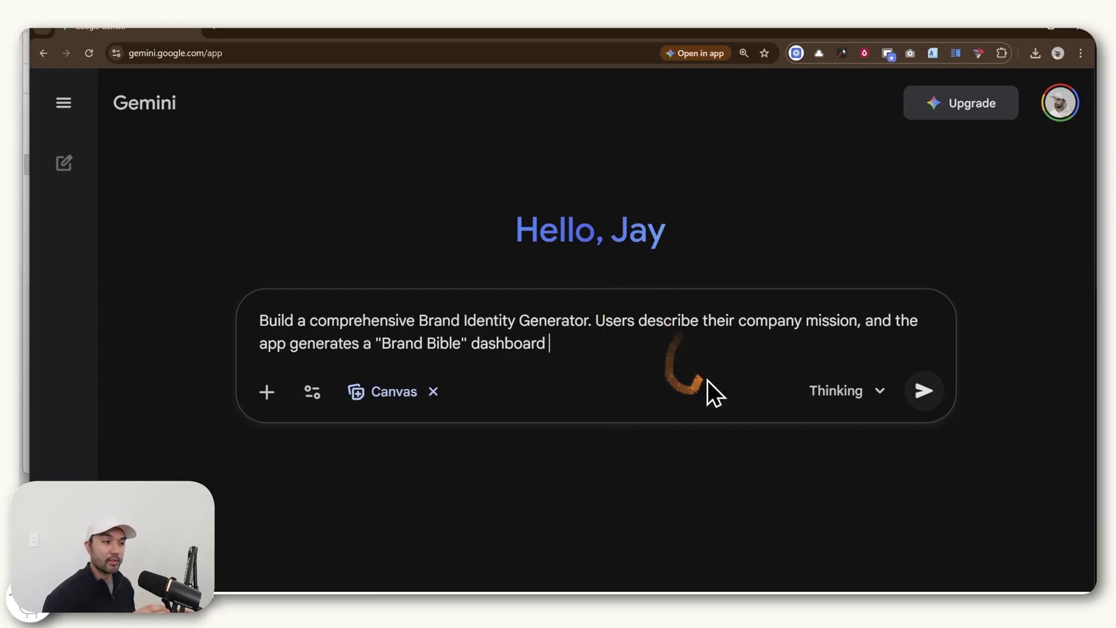
{"action": "left_click", "coordinate": [923, 396]}
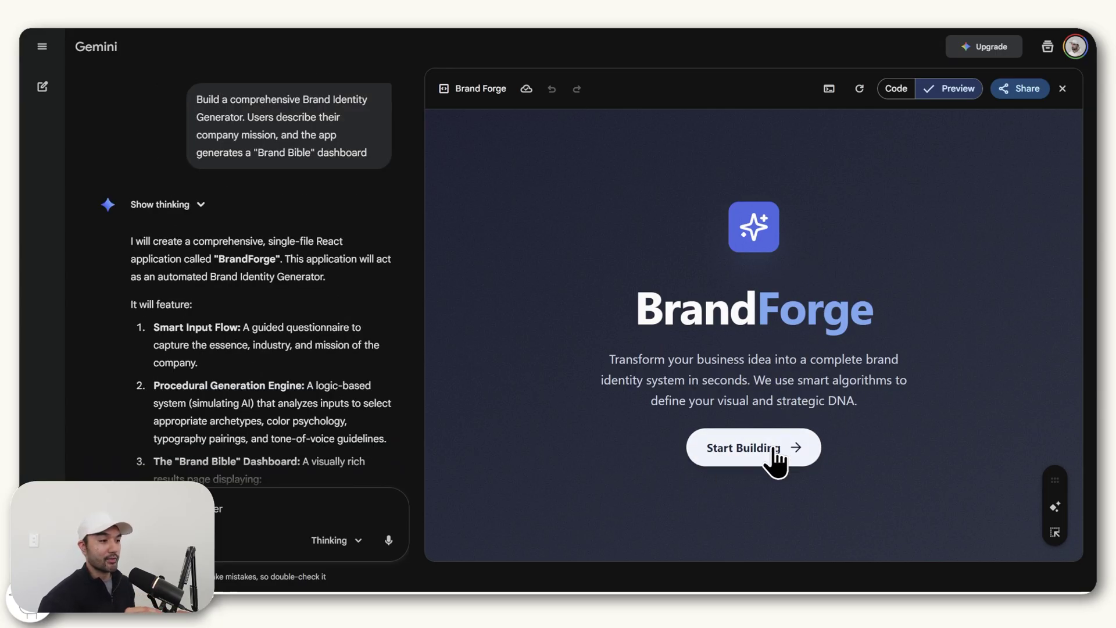
{"action": "left_click", "coordinate": [773, 455]}
{"action": "scroll", "coordinate": [535, 402], "scroll_direction": "down", "scroll_amount": 3}
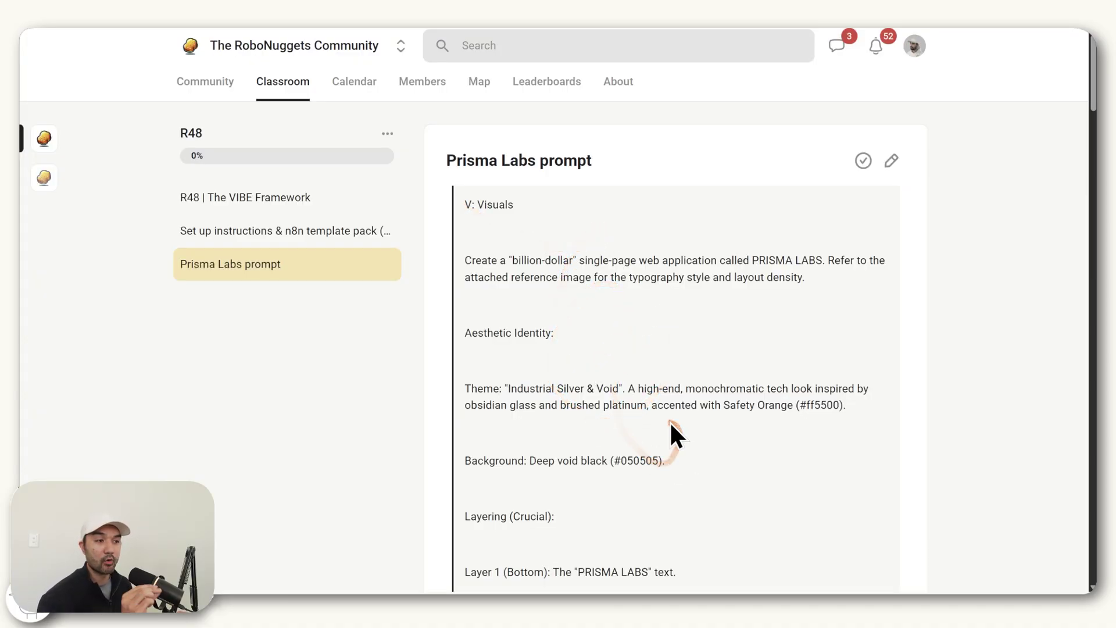
Copy the Prisma Labs prompt from the Skool lesson and submit it in Gemini Canvas
{"action": "left_click_drag", "start_coordinate": [465, 201], "coordinate": [632, 307]}
{"action": "scroll", "coordinate": [621, 293], "scroll_direction": "down", "scroll_amount": 20}
{"action": "scroll", "coordinate": [630, 304], "scroll_direction": "down", "scroll_amount": 5}
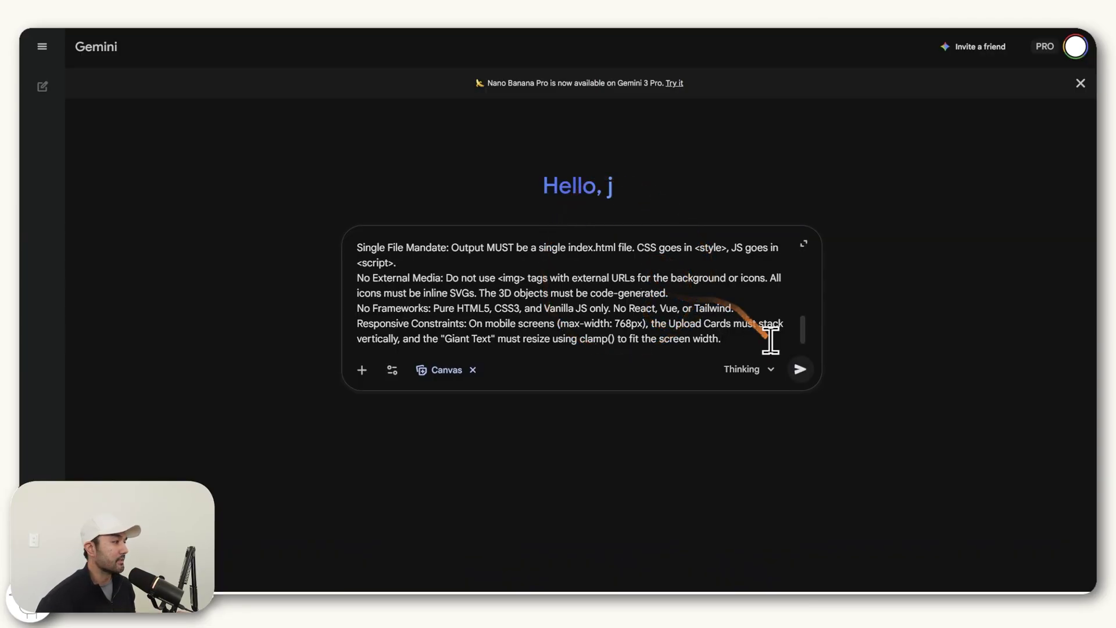
{"action": "left_click", "coordinate": [800, 369]}
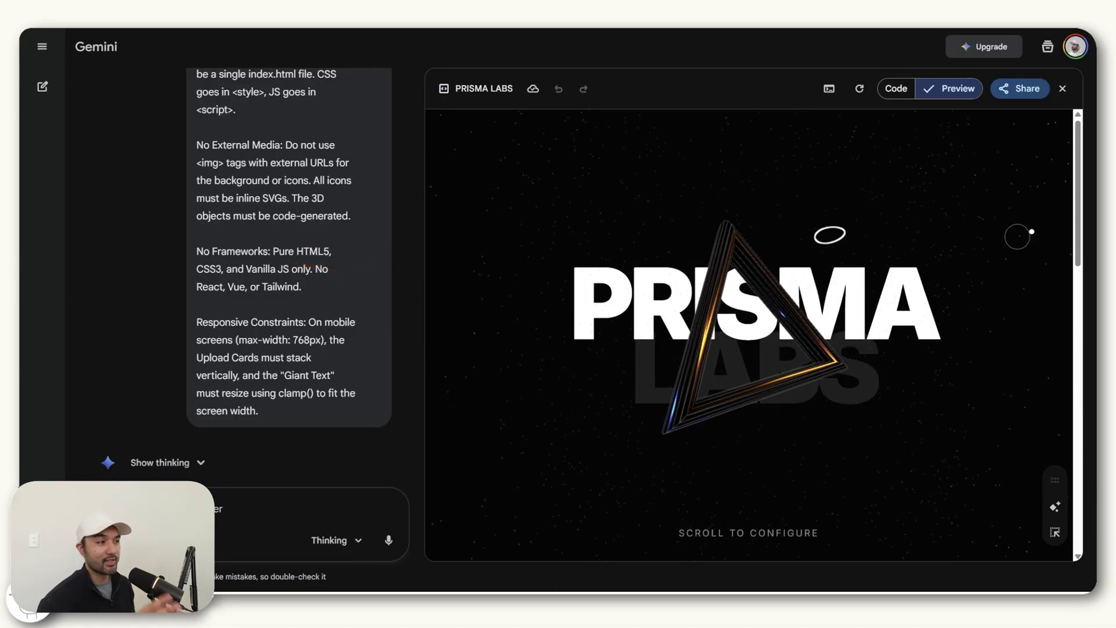
Review the generated PRISMA LABS preview and select the prompt's V: Visuals section
{"action": "scroll", "coordinate": [1058, 284], "scroll_direction": "down", "scroll_amount": 5}
{"action": "scroll", "coordinate": [1046, 389], "scroll_direction": "up", "scroll_amount": 5}
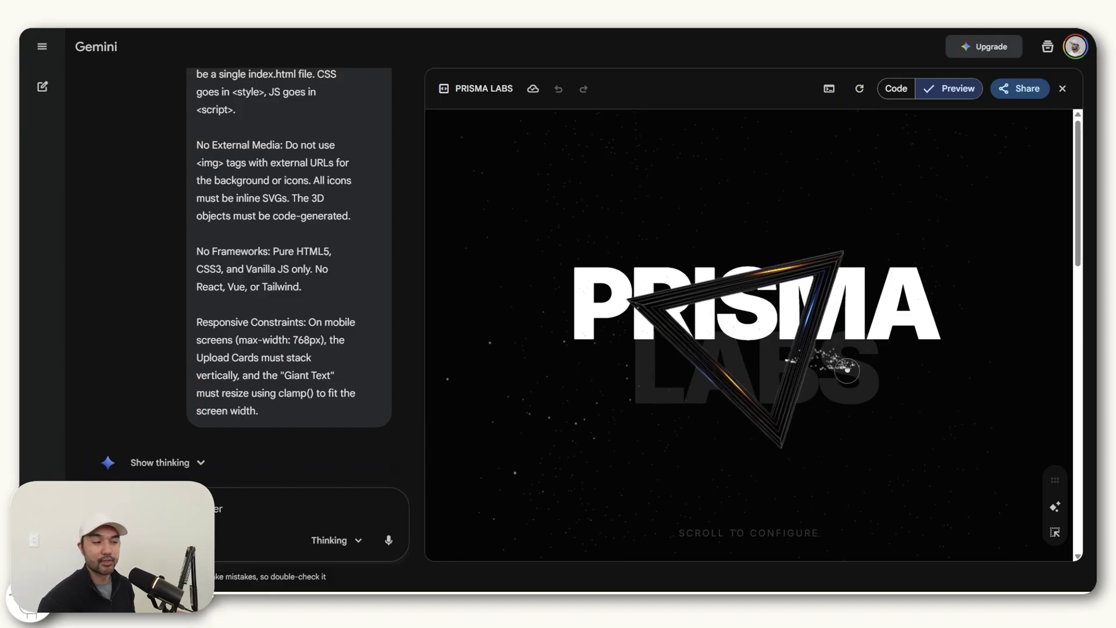
{"action": "scroll", "coordinate": [1070, 291], "scroll_direction": "down", "scroll_amount": 5}
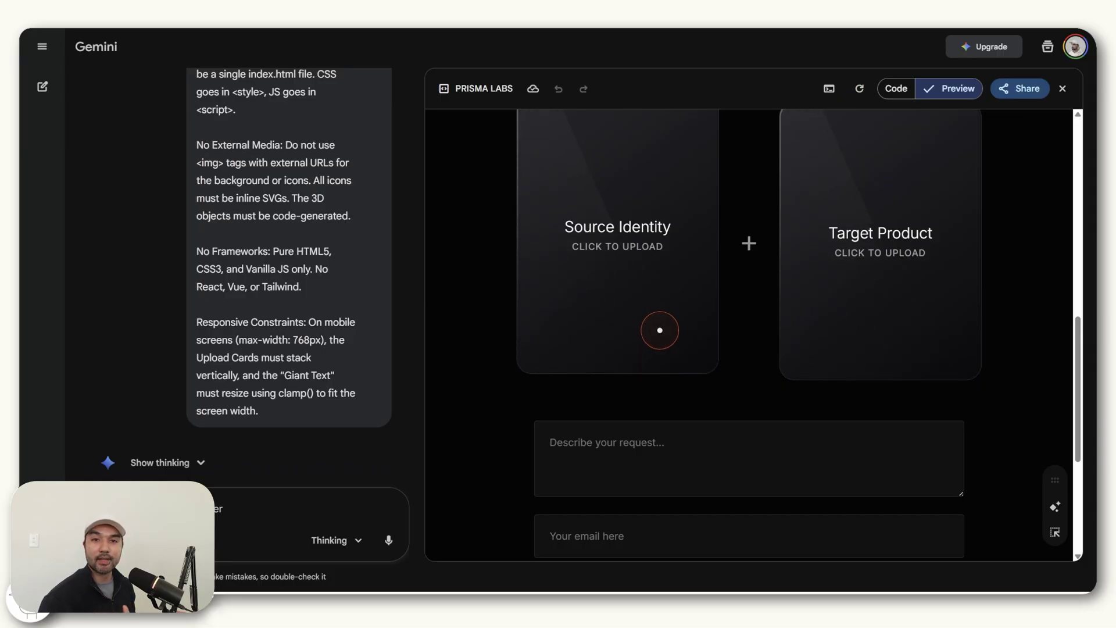
{"action": "left_click_drag", "start_coordinate": [197, 87], "coordinate": [299, 279]}
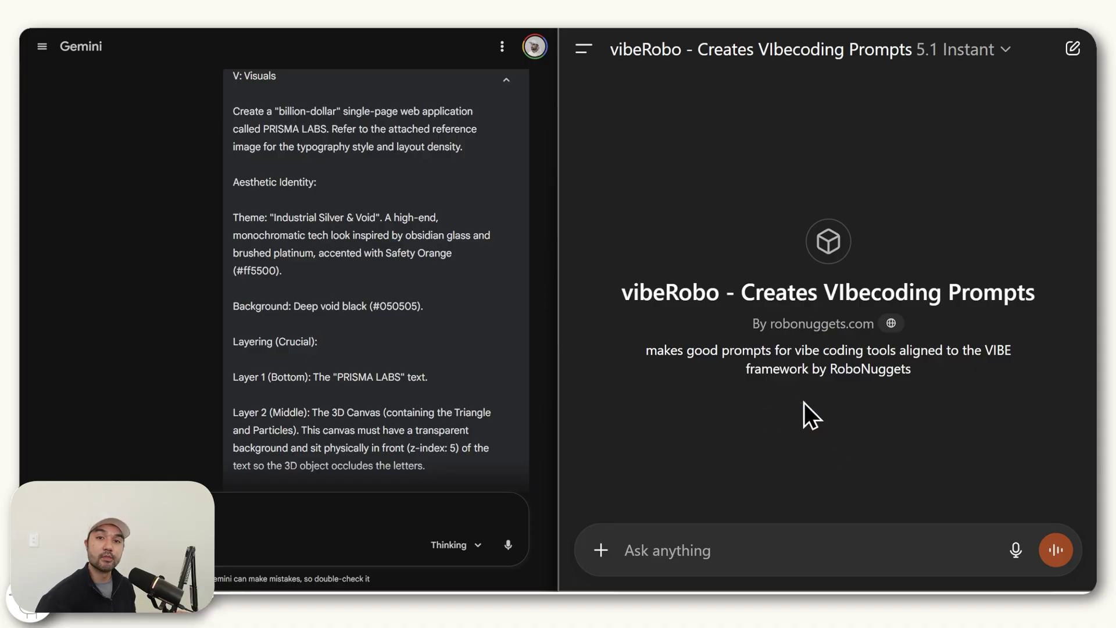
Highlight the word VIBE in the vibeRobo GPT's description
{"action": "double_click", "coordinate": [998, 350]}
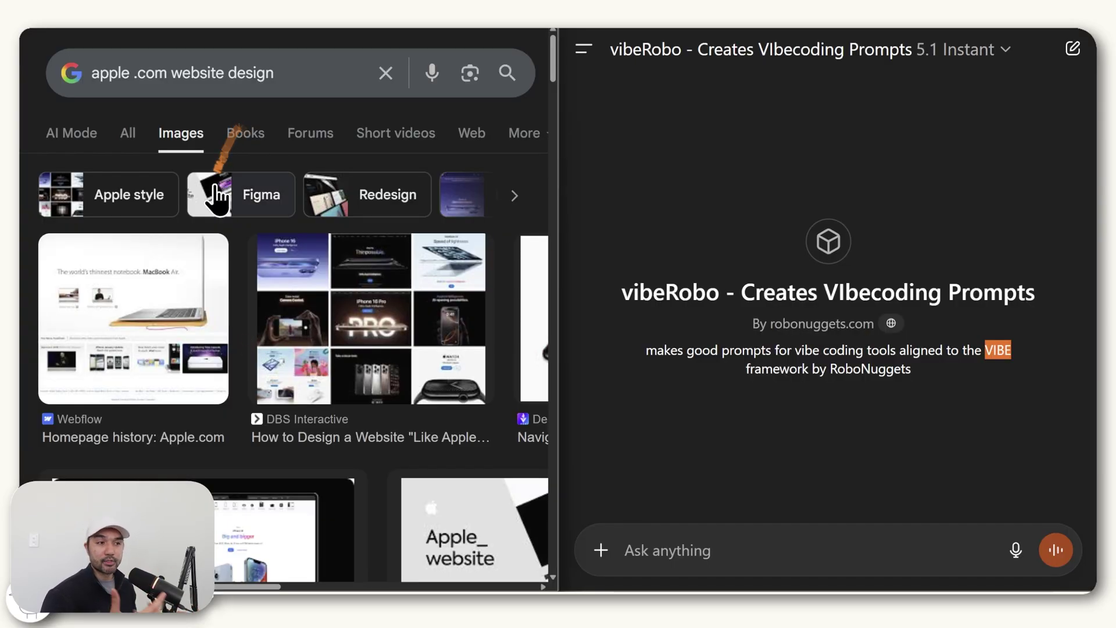
Send vibeRobo the Apple.com homepage image with a request to use its design cues in Visuals
{"action": "left_click_drag", "start_coordinate": [142, 324], "coordinate": [760, 499]}
{"action": "type", "text": "integrate this into the Visuals give design cues"}
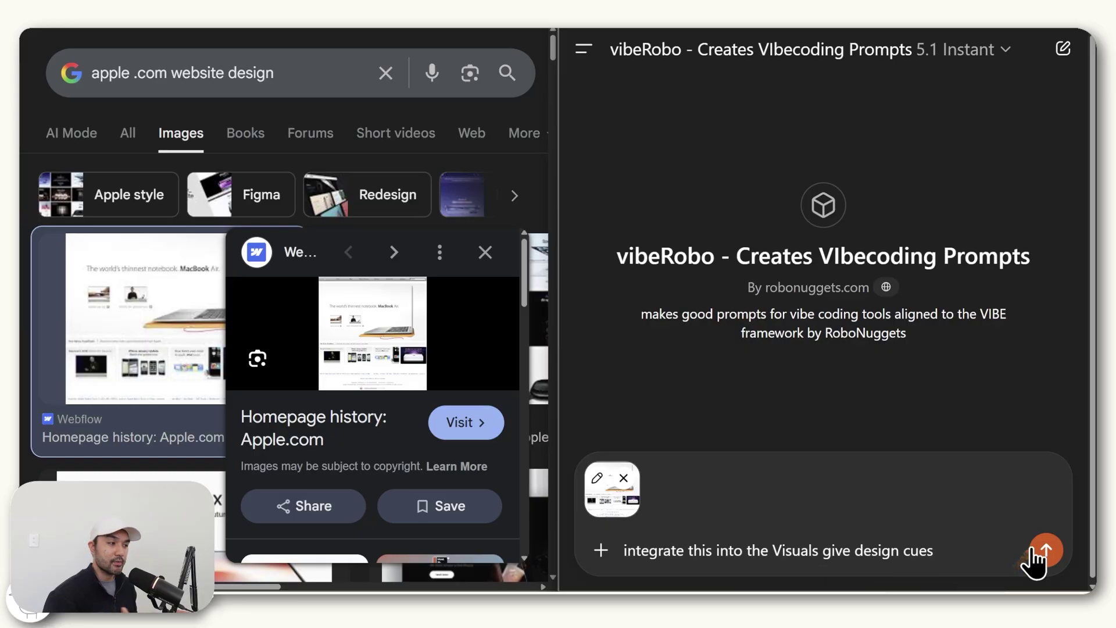
{"action": "left_click", "coordinate": [1045, 550]}
{"action": "scroll", "coordinate": [820, 360], "scroll_direction": "down", "scroll_amount": 4}
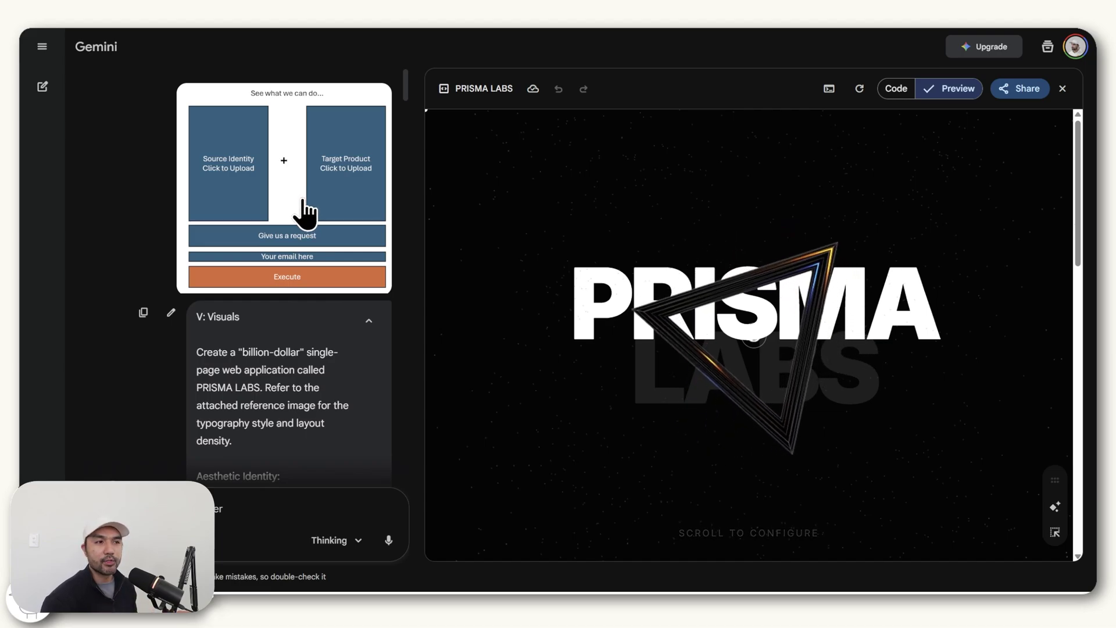
{"action": "left_click", "coordinate": [303, 201]}
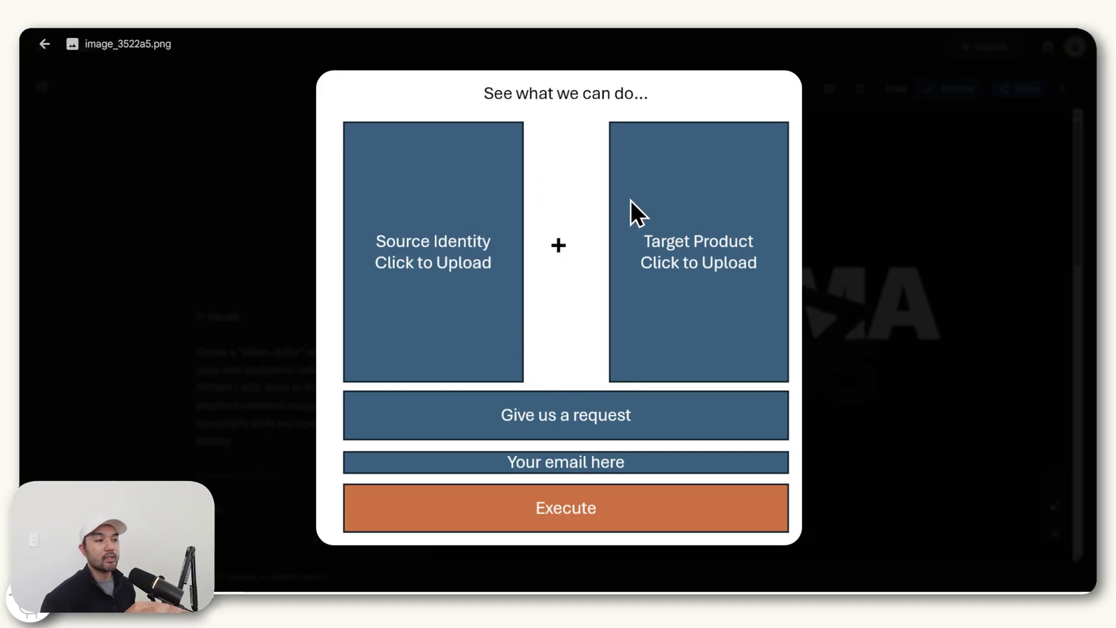
{"action": "left_click", "coordinate": [936, 316]}
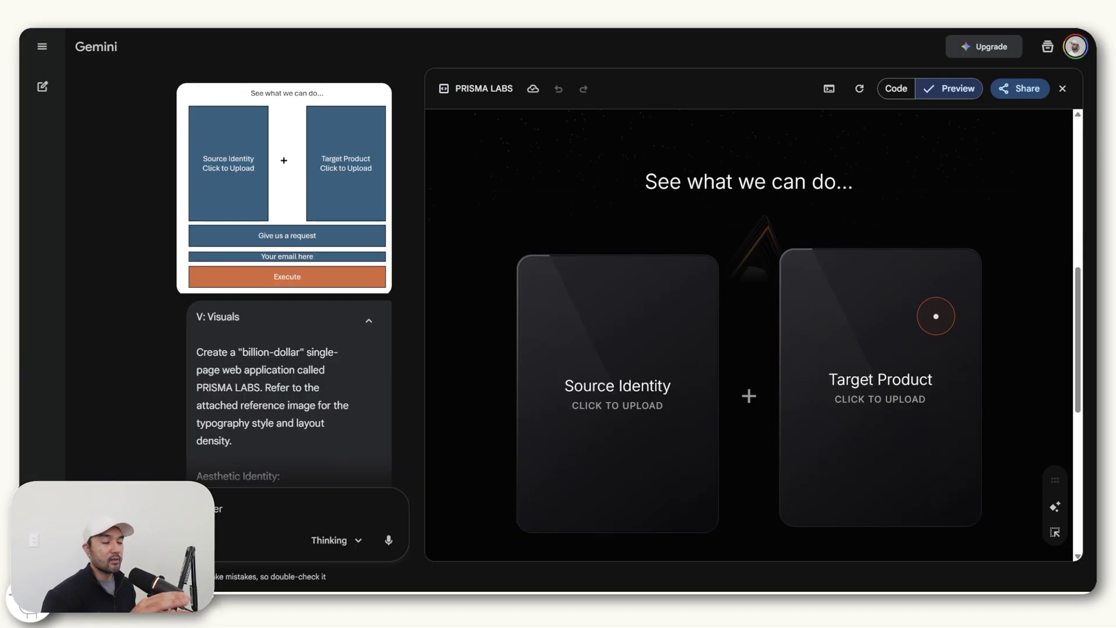
{"action": "scroll", "coordinate": [934, 320], "scroll_direction": "down", "scroll_amount": 5}
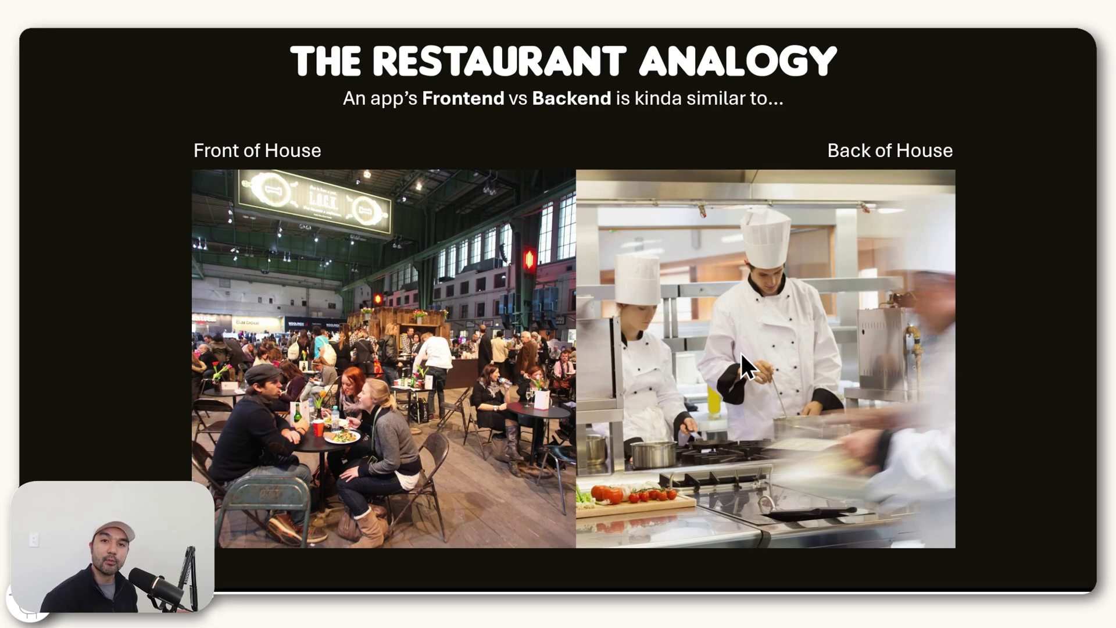
{"action": "key", "text": "Right"}
{"action": "key", "text": "Right"}
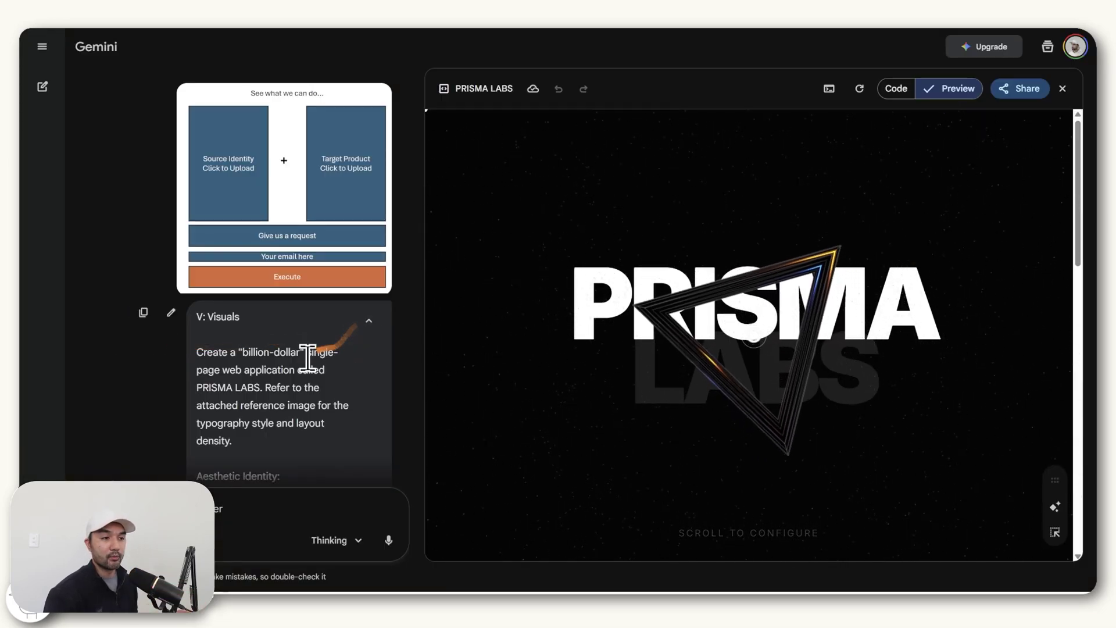
{"action": "scroll", "coordinate": [245, 349], "scroll_direction": "down", "scroll_amount": 5}
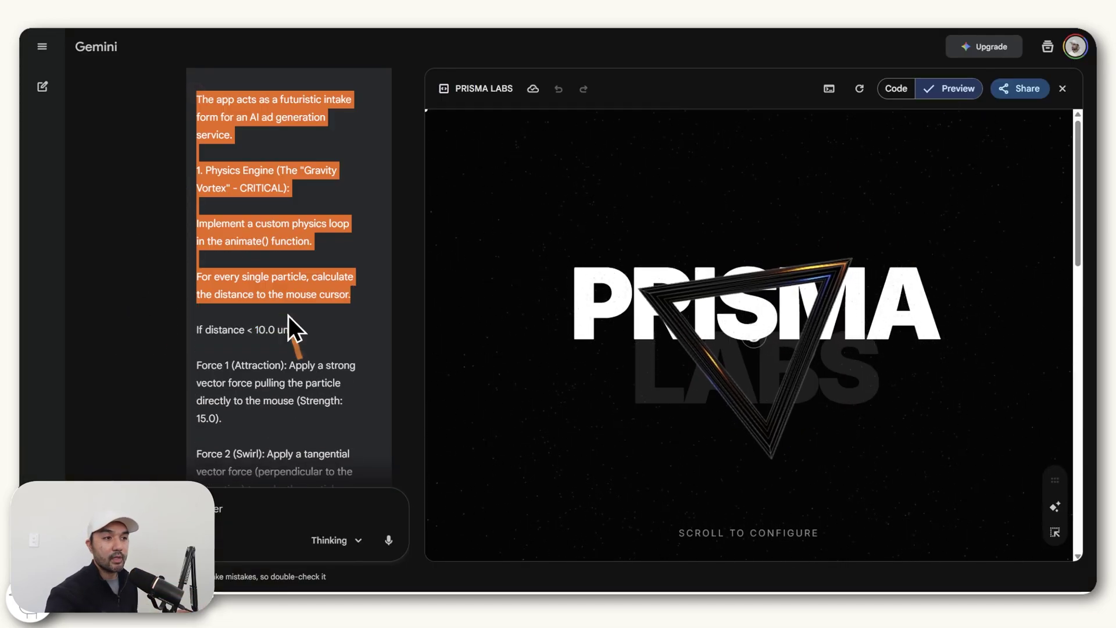
{"action": "left_click_drag", "start_coordinate": [288, 316], "coordinate": [313, 436]}
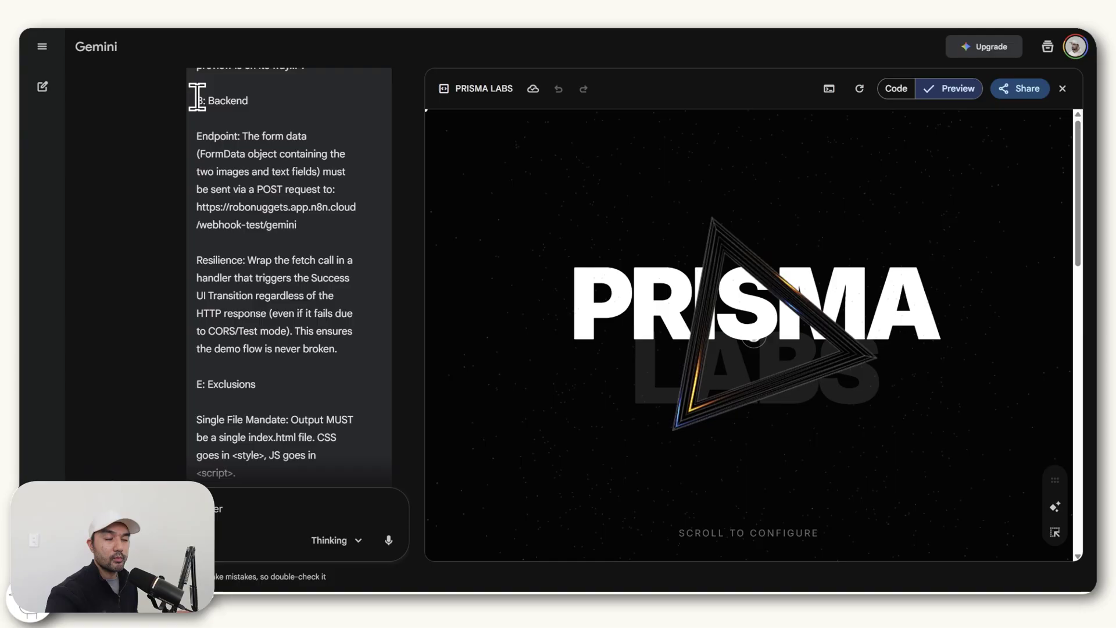
{"action": "left_click_drag", "start_coordinate": [197, 95], "coordinate": [298, 257]}
{"action": "left_click_drag", "start_coordinate": [197, 113], "coordinate": [324, 418]}
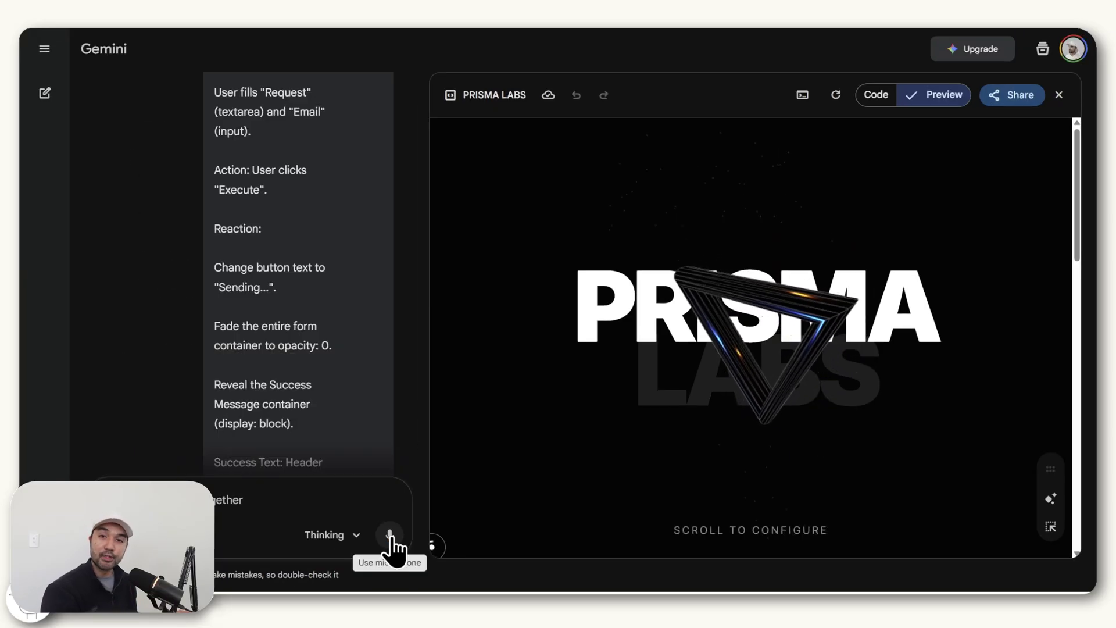
Dictate the Apple-aesthetic redesign request, add 'Check the sample image for inspiration', and submit
{"action": "left_click", "coordinate": [389, 535]}
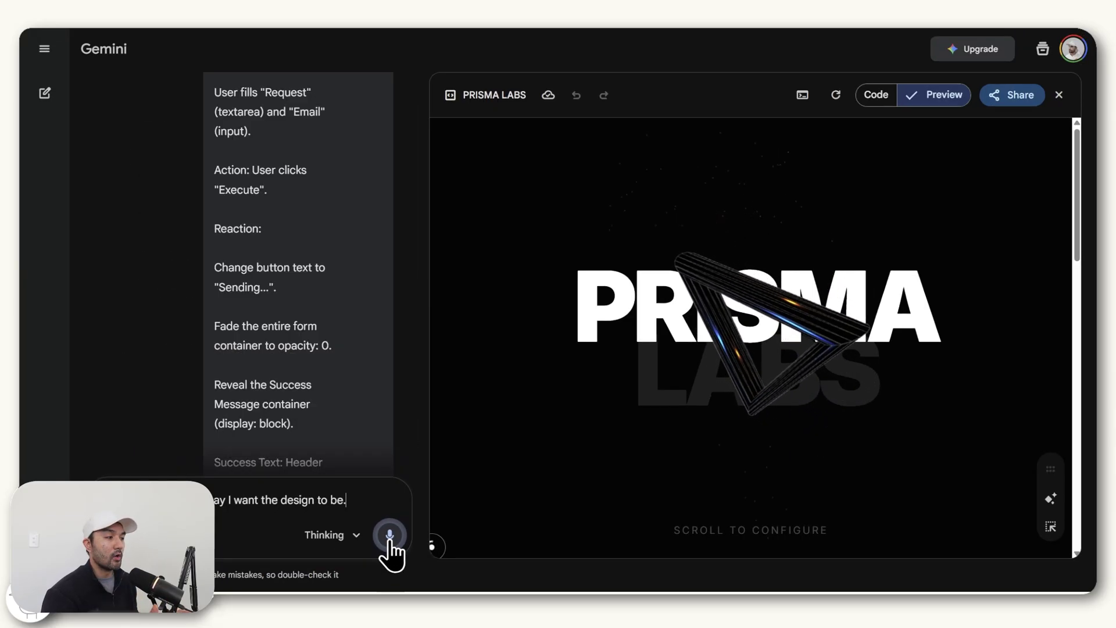
{"action": "key", "text": "super+equal"}
{"action": "key", "text": "super+equal"}
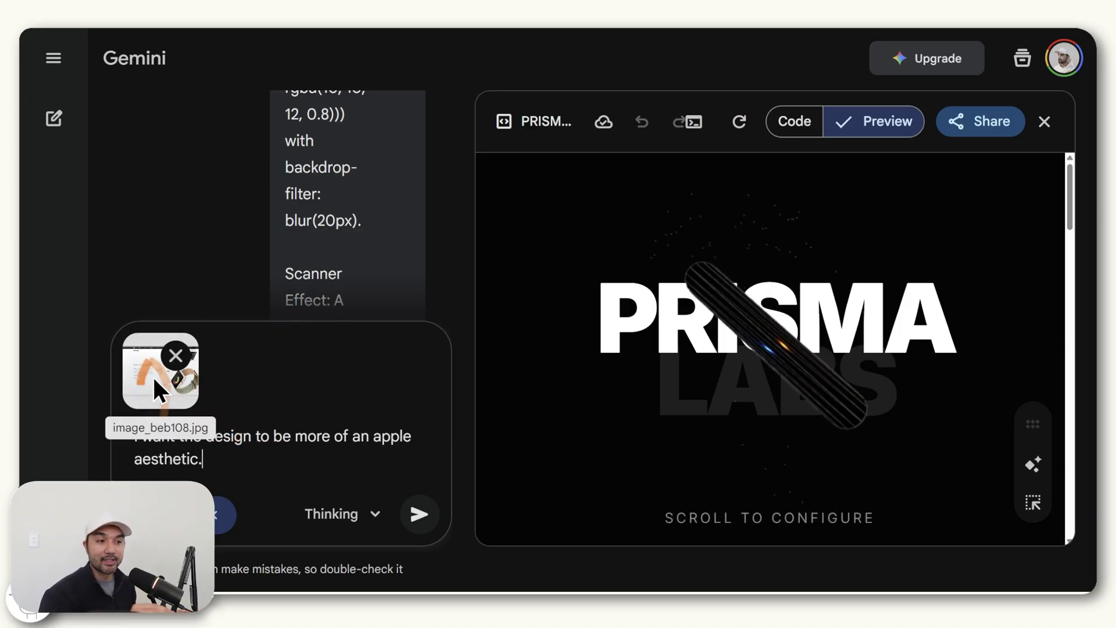
{"action": "type", "text": "Check the sample image for inspiration"}
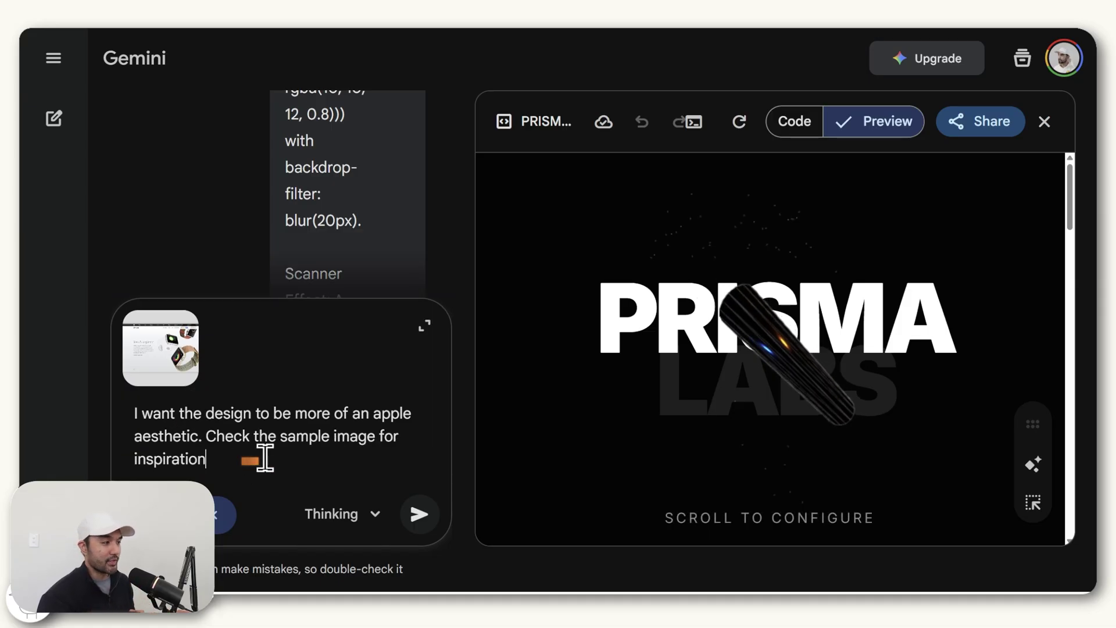
{"action": "left_click", "coordinate": [419, 514]}
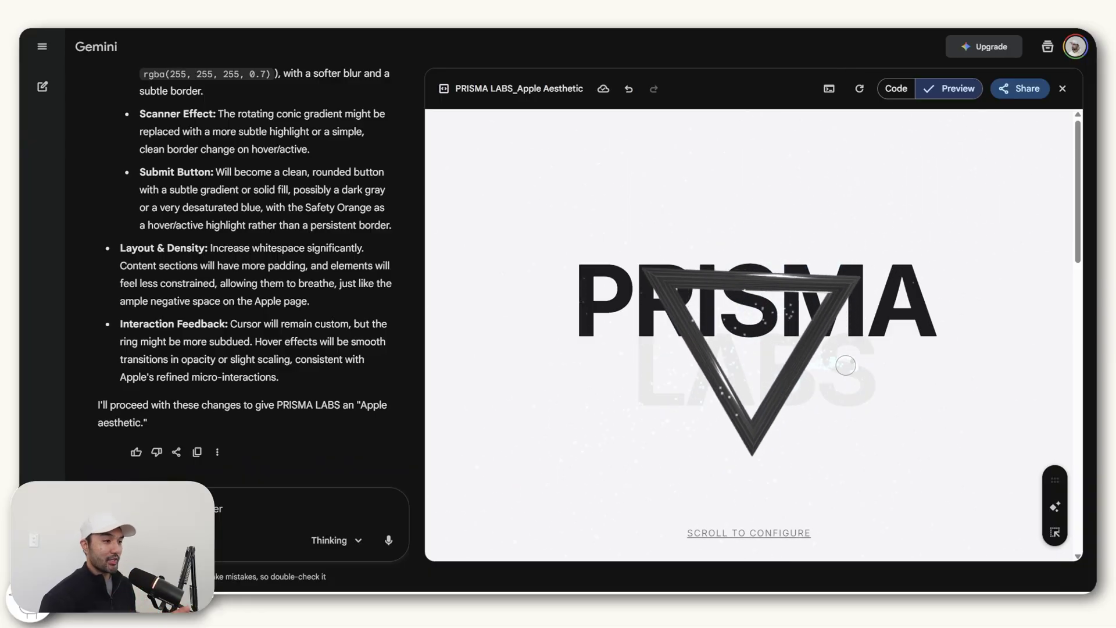
Drop the perfume photo into the Target Product card and activate Select and ask
{"action": "scroll", "coordinate": [730, 290], "scroll_direction": "down", "scroll_amount": 7}
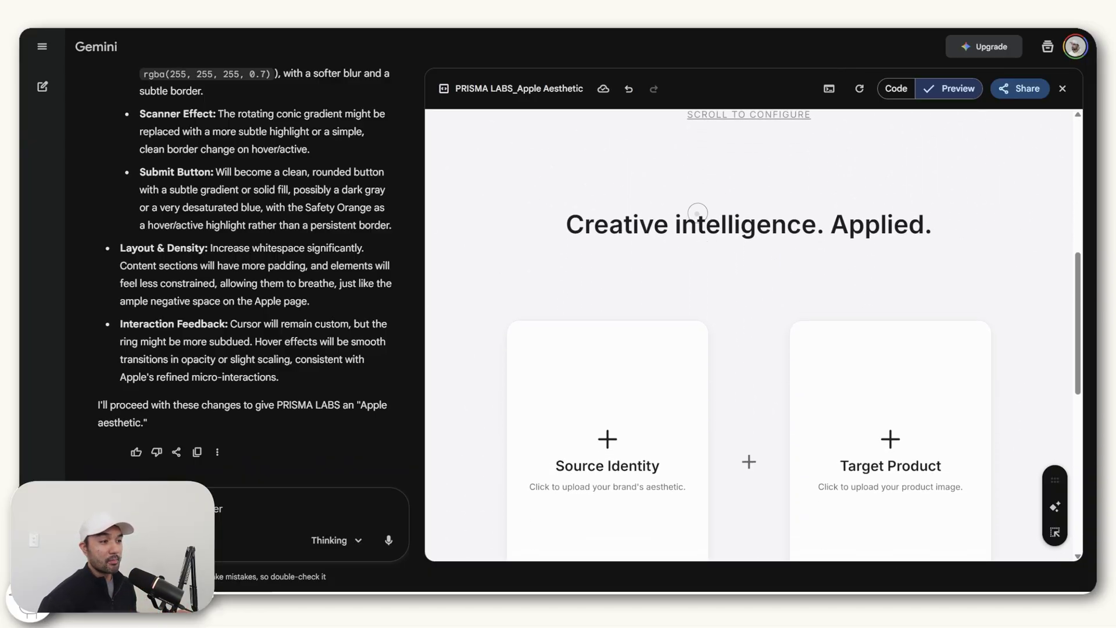
{"action": "scroll", "coordinate": [731, 291], "scroll_direction": "down", "scroll_amount": 4}
{"action": "left_click_drag", "start_coordinate": [713, 334], "coordinate": [881, 326]}
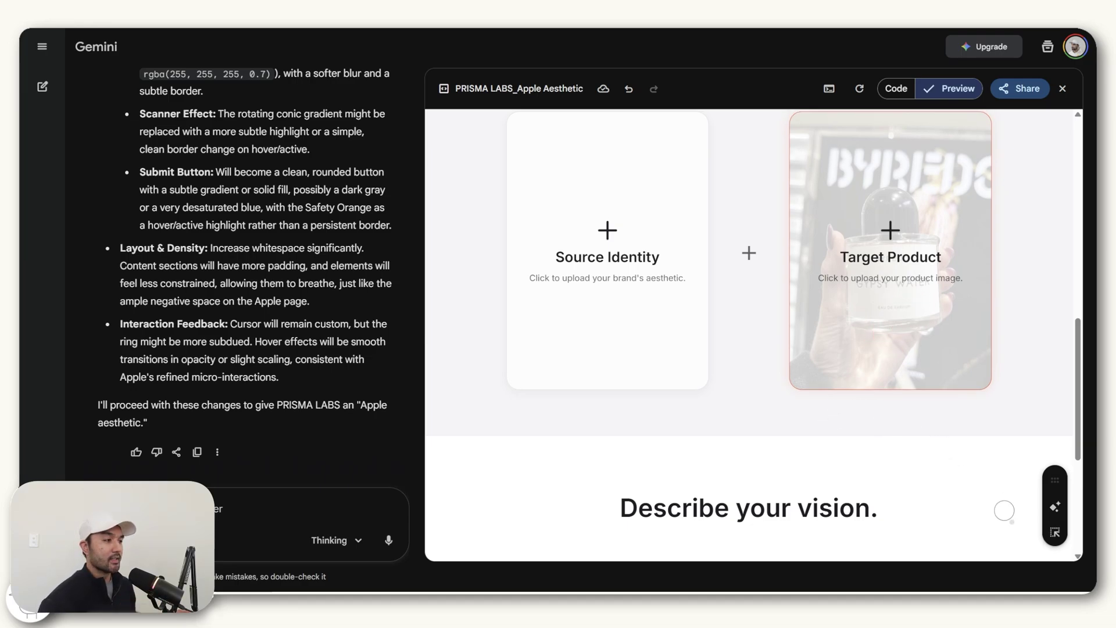
{"action": "left_click", "coordinate": [1060, 539]}
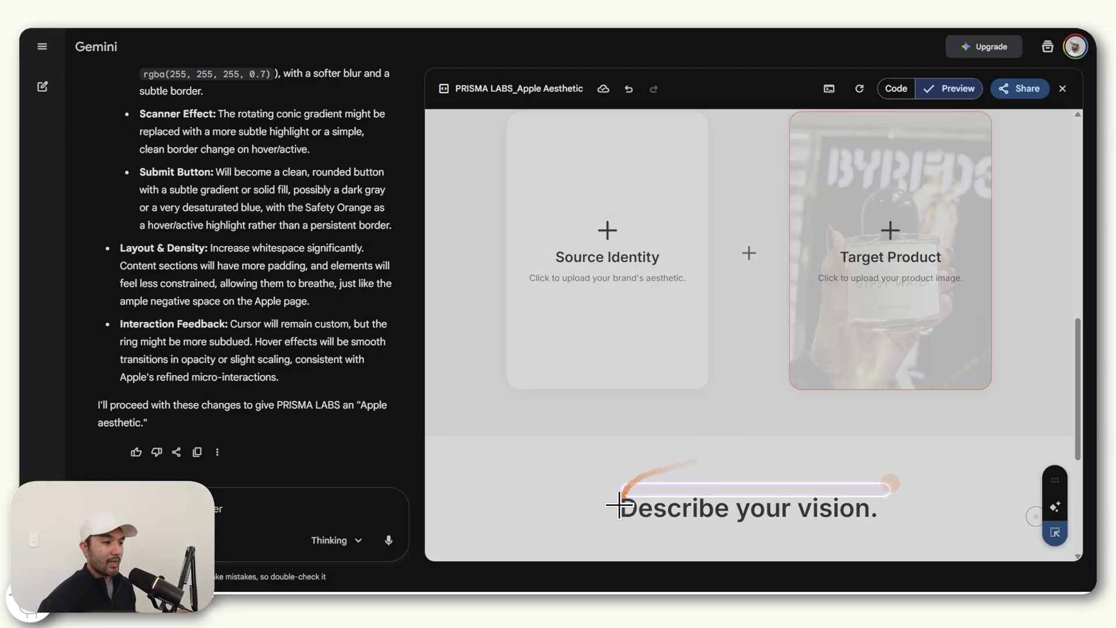
Ask Gemini to change the 'Describe your vision.' heading to read 'Give us a request'
{"action": "left_click", "coordinate": [599, 532]}
{"action": "type", "text": "change to \"Give us a request"}
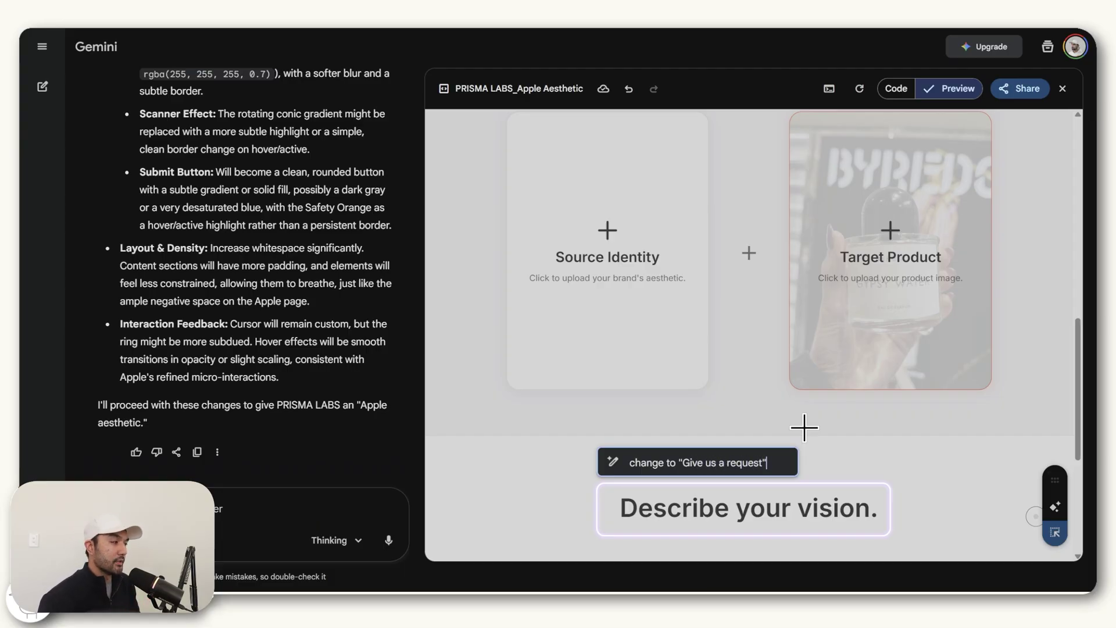
{"action": "key", "text": "Return"}
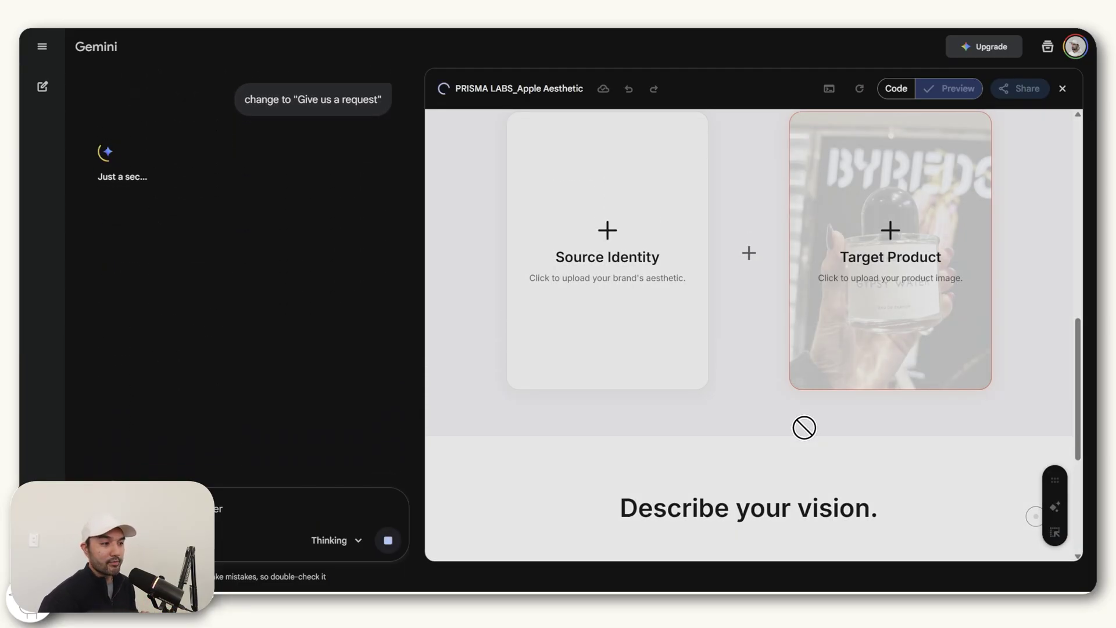
{"action": "scroll", "coordinate": [801, 311], "scroll_direction": "down", "scroll_amount": 20}
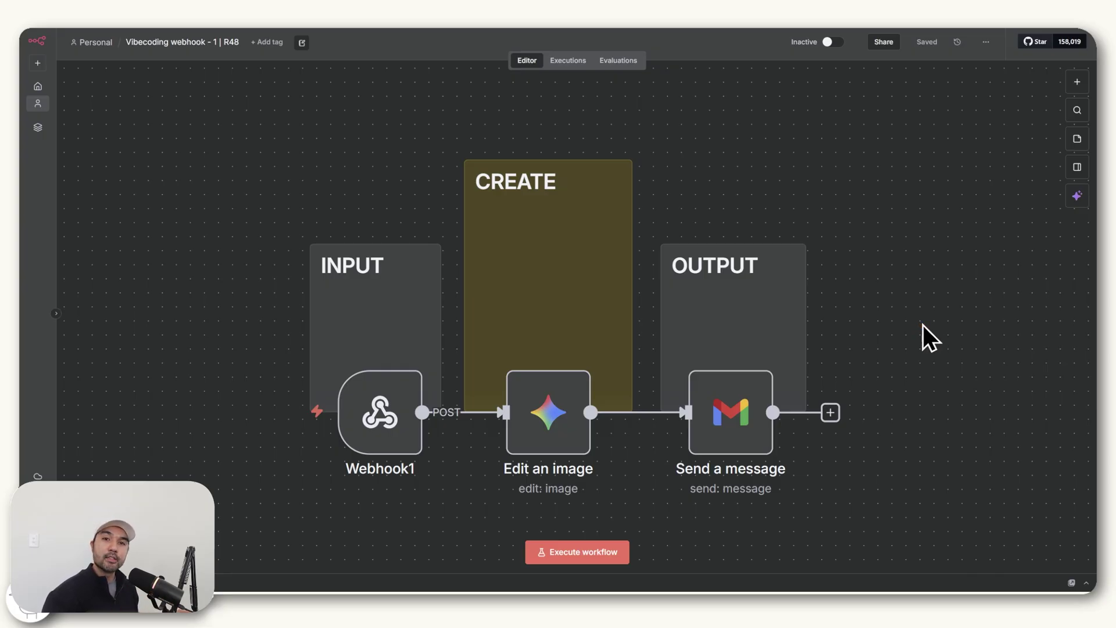
{"action": "mouse_move", "coordinate": [399, 461]}
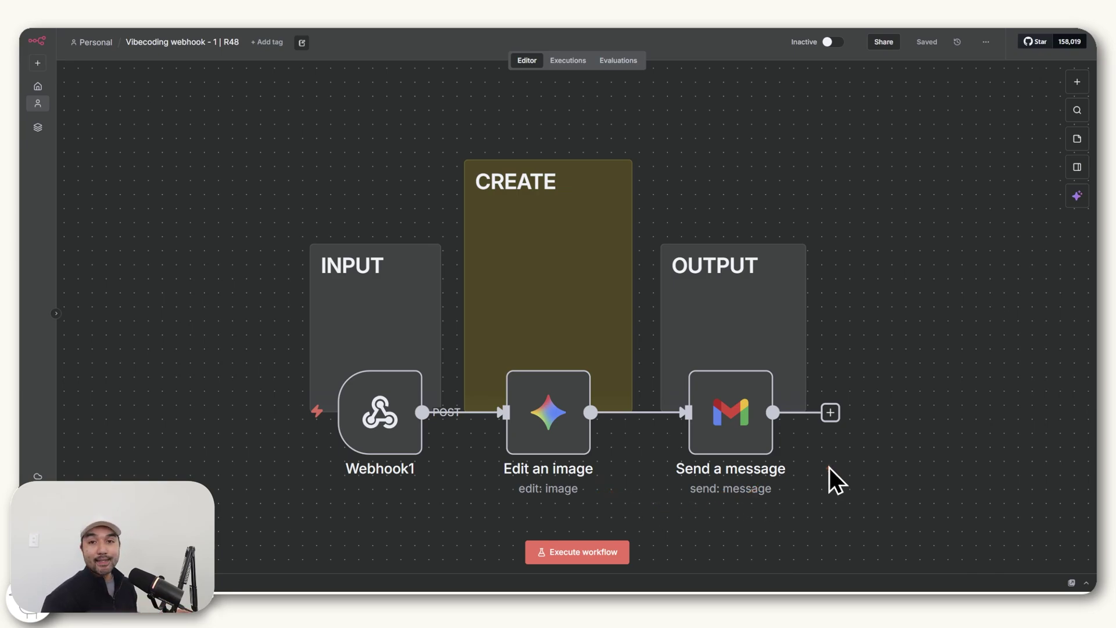
{"action": "left_click", "coordinate": [827, 413]}
{"action": "type", "text": "shee"}
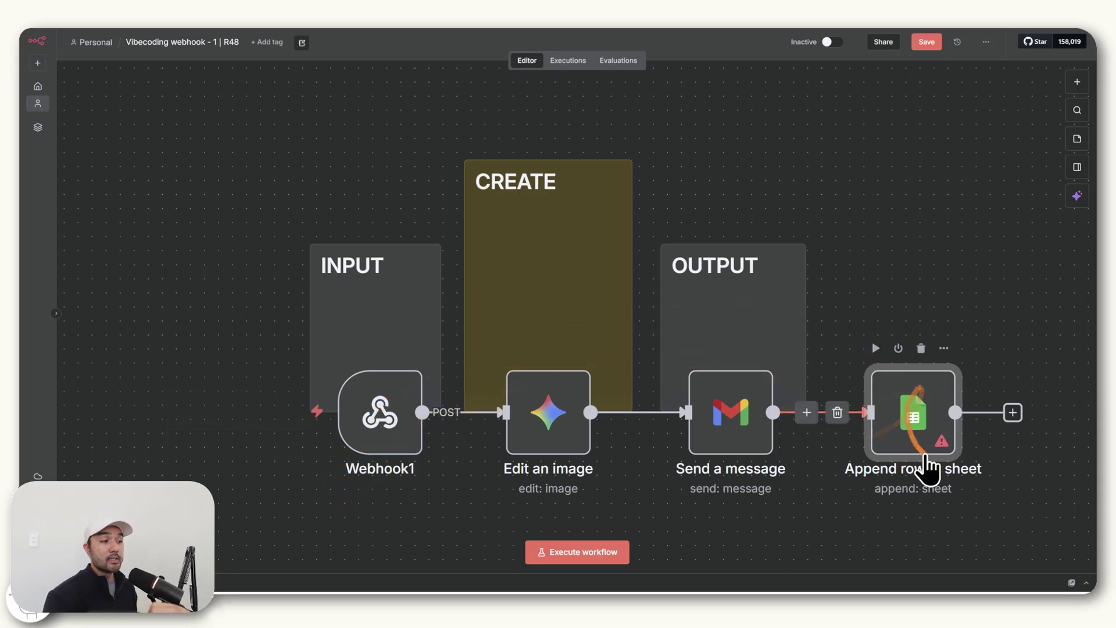
{"action": "key", "text": "Delete"}
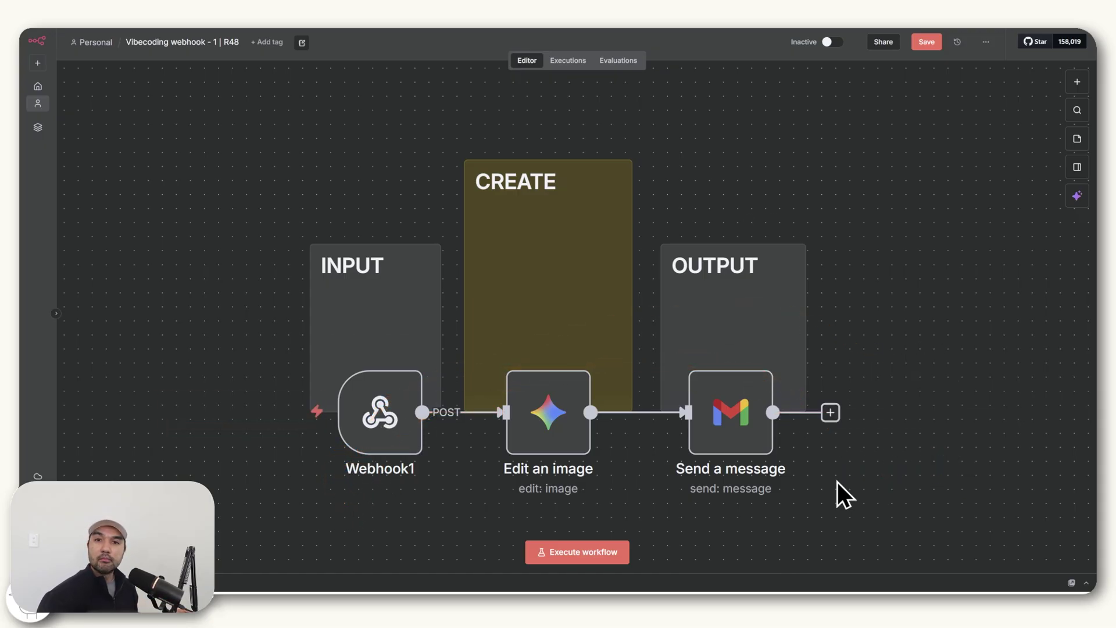
{"action": "key", "text": "ctrl+s"}
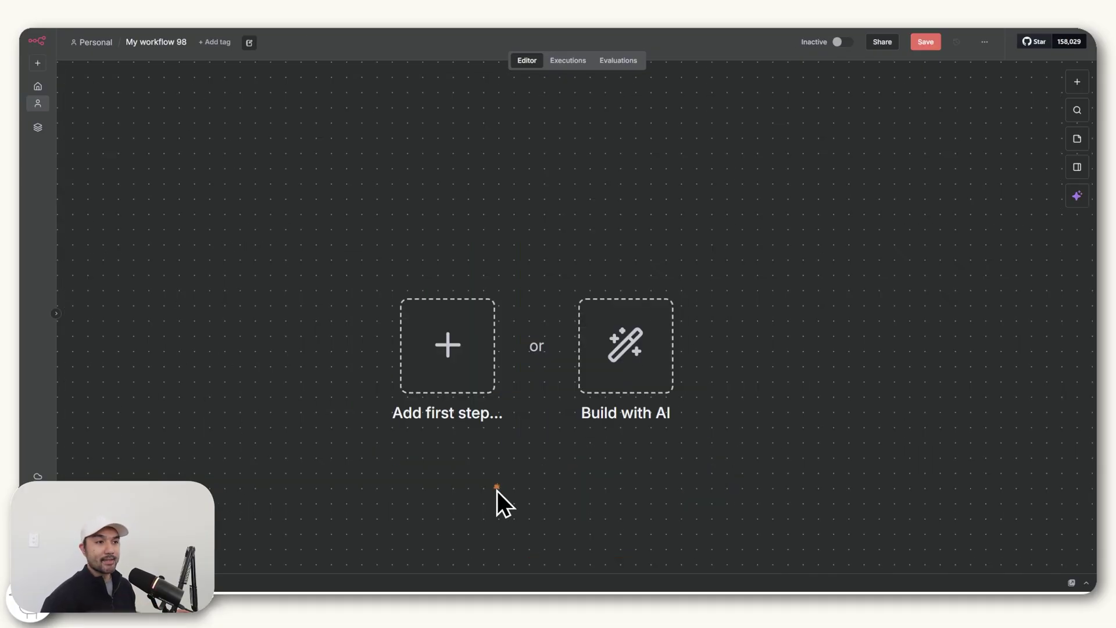
Add a Webhook trigger as the first step of the new workflow
{"action": "left_click", "coordinate": [467, 379]}
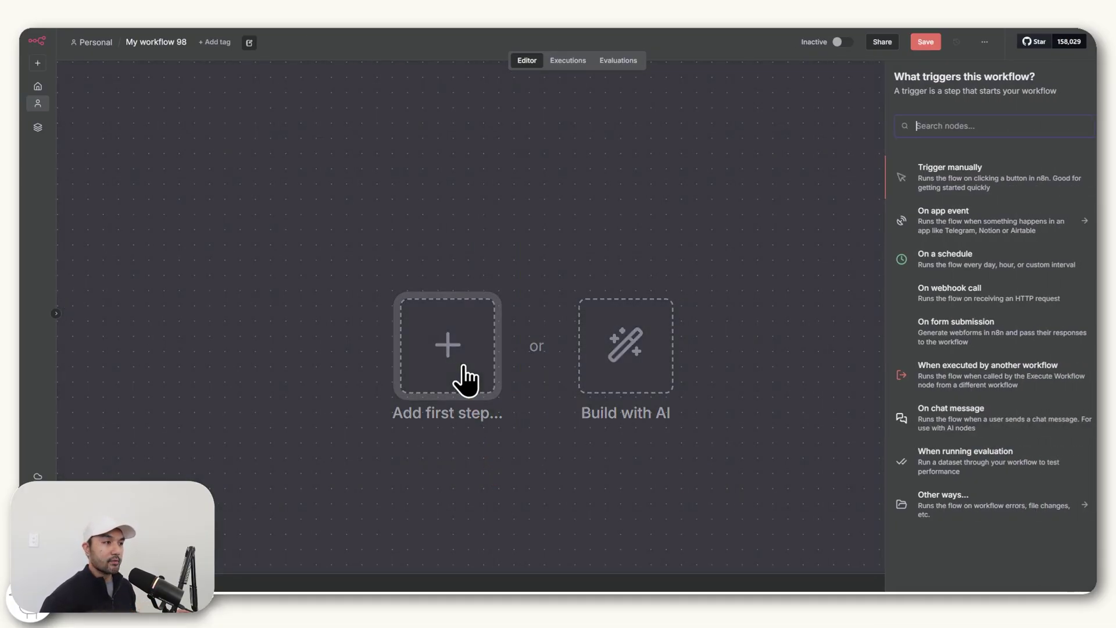
{"action": "type", "text": "webh"}
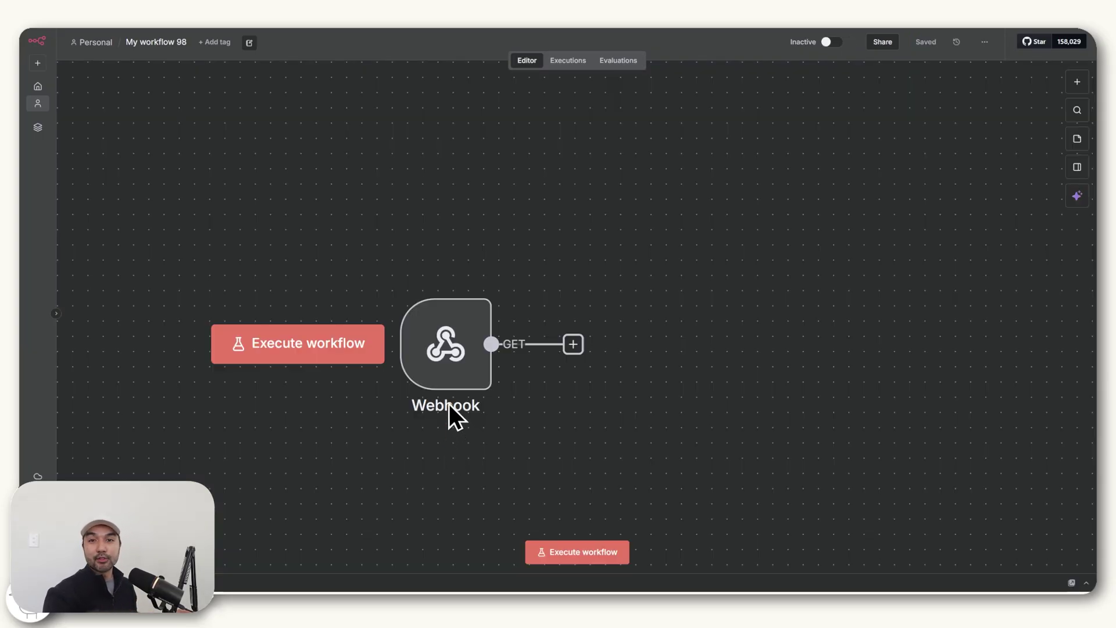
{"action": "left_click", "coordinate": [442, 367]}
{"action": "double_click", "coordinate": [442, 366]}
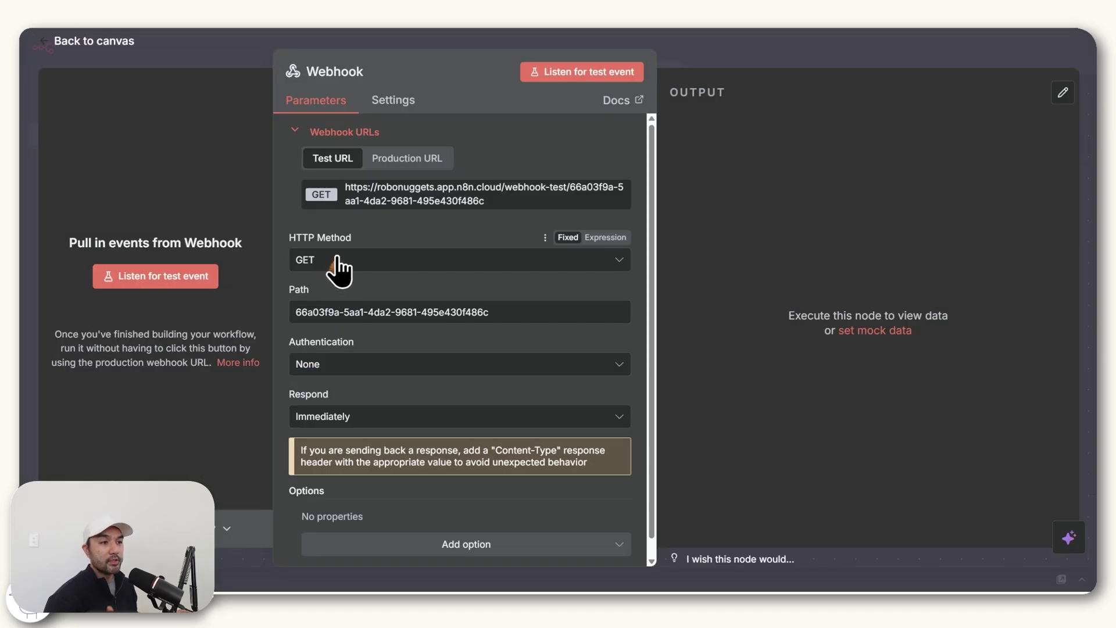
Set the Webhook's HTTP method to POST and its path to gemini-test-2
{"action": "left_click", "coordinate": [338, 262]}
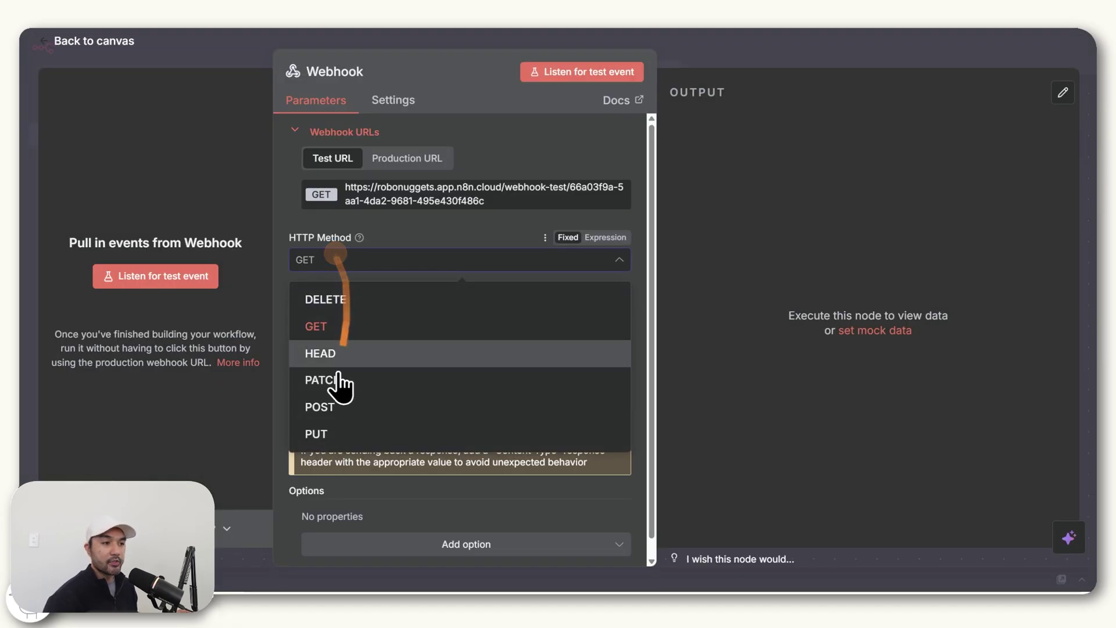
{"action": "left_click", "coordinate": [332, 407]}
{"action": "left_click", "coordinate": [354, 307]}
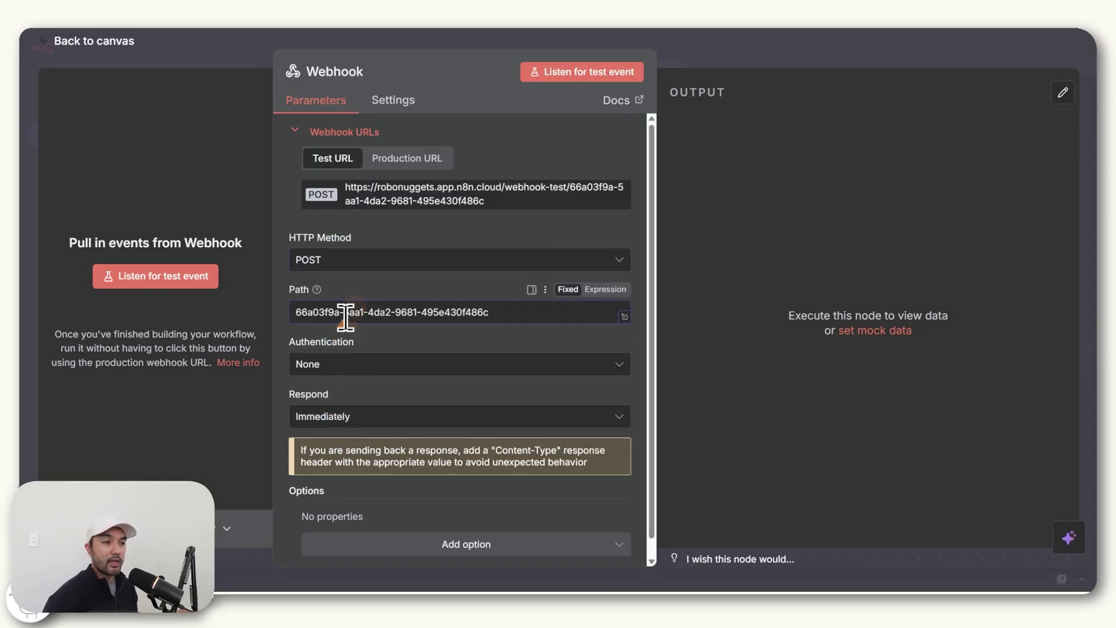
{"action": "triple_click", "coordinate": [346, 314]}
{"action": "type", "text": "ge"}
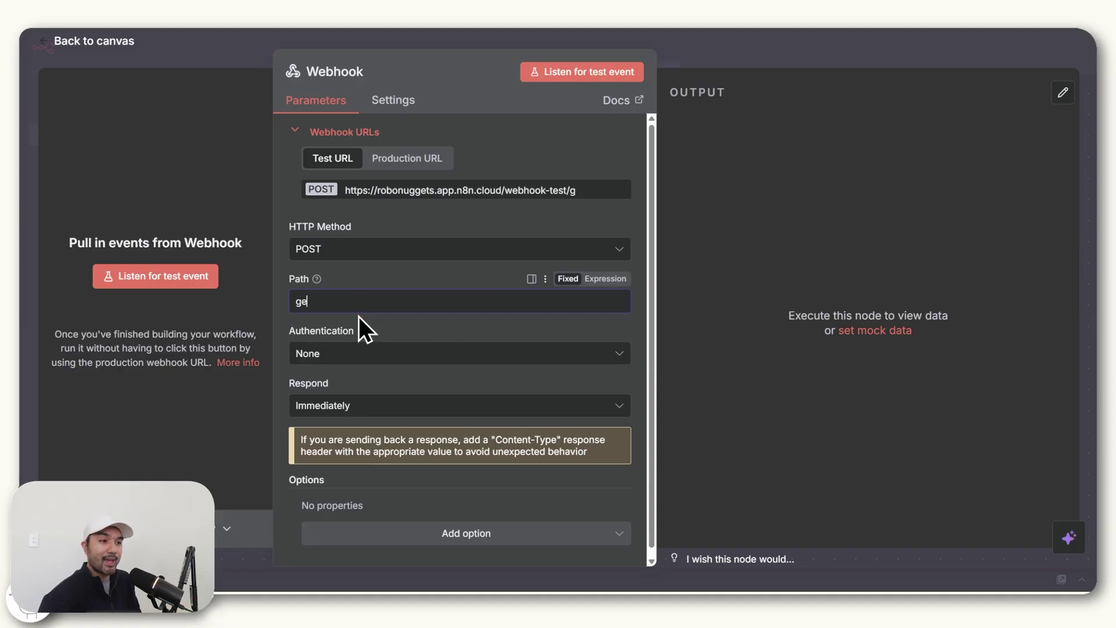
{"action": "type", "text": "mini-test-2"}
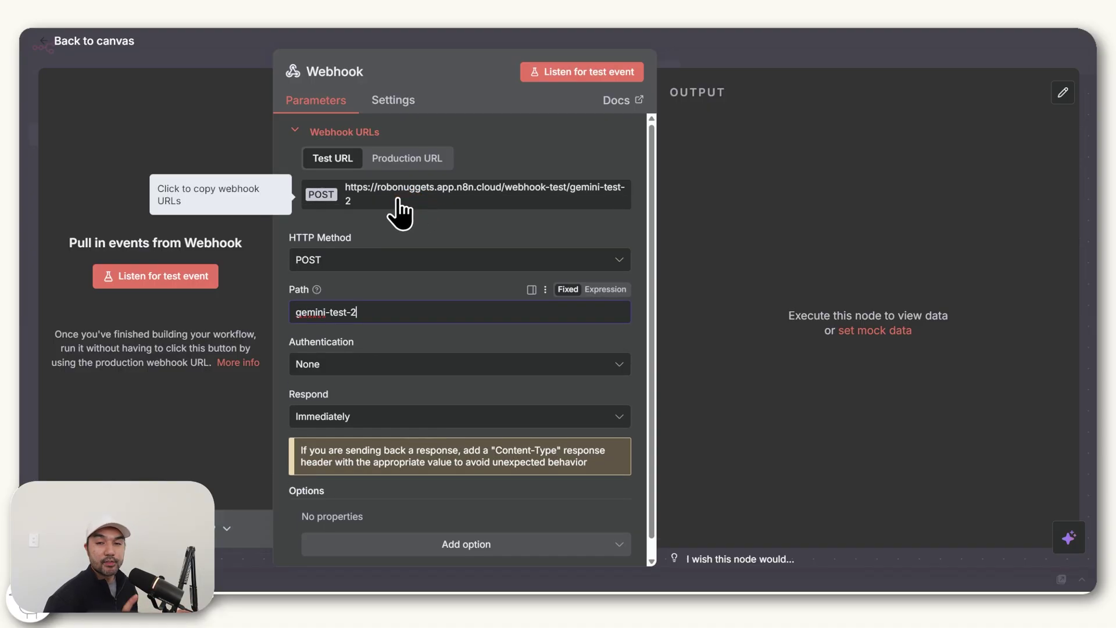
Prompt Gemini with the gemini-test-2 webhook test URL as the form's new submit endpoint
{"action": "left_click", "coordinate": [435, 217]}
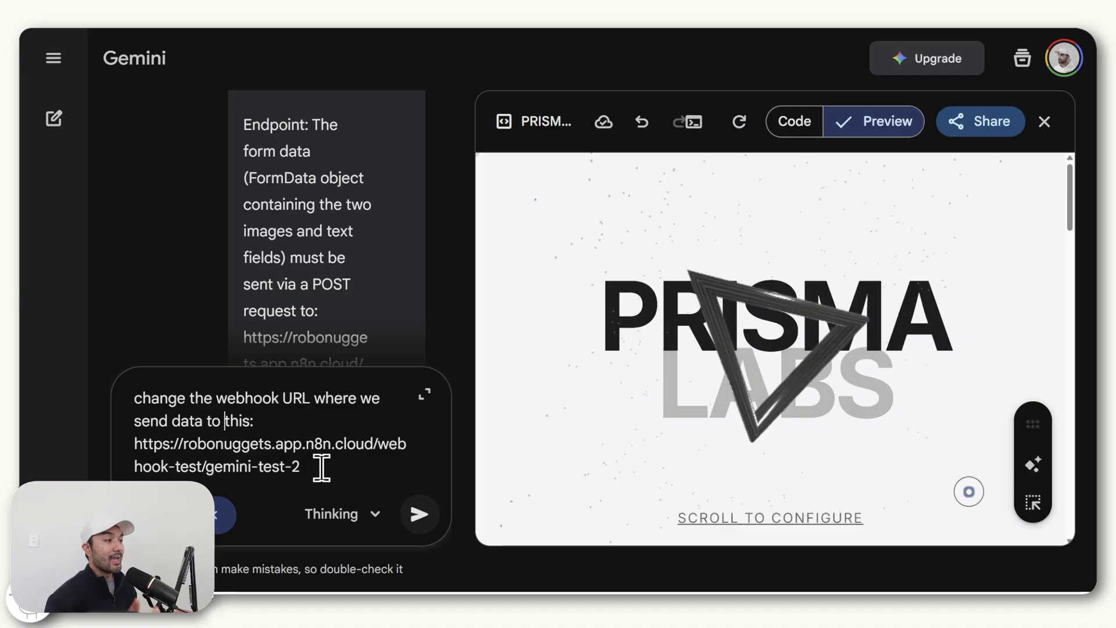
{"action": "left_click_drag", "start_coordinate": [301, 466], "coordinate": [323, 445]}
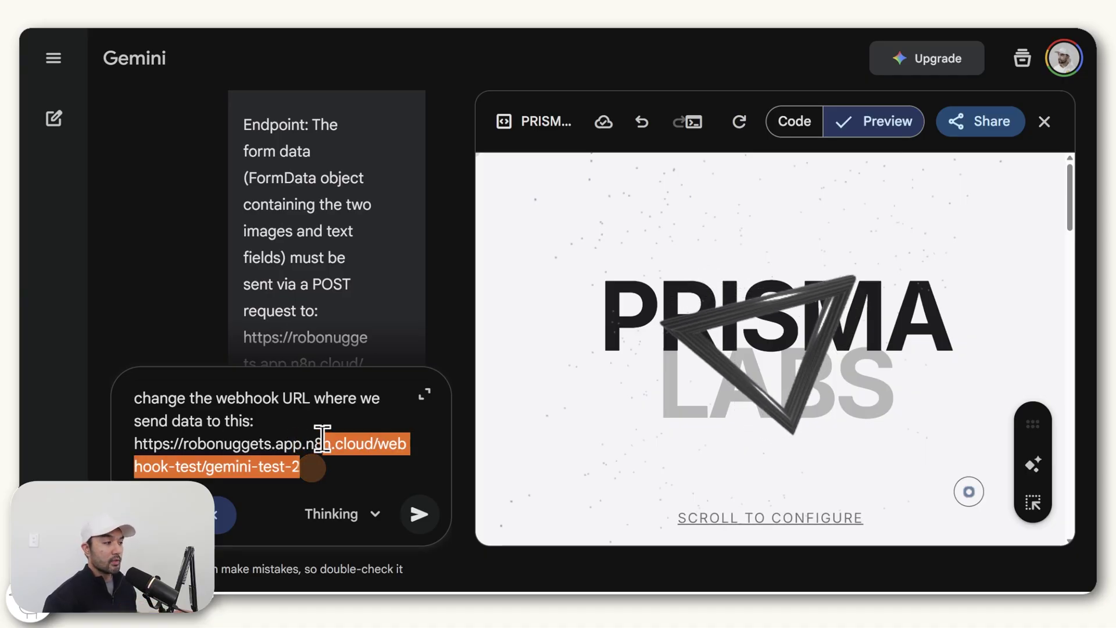
{"action": "left_click", "coordinate": [419, 514]}
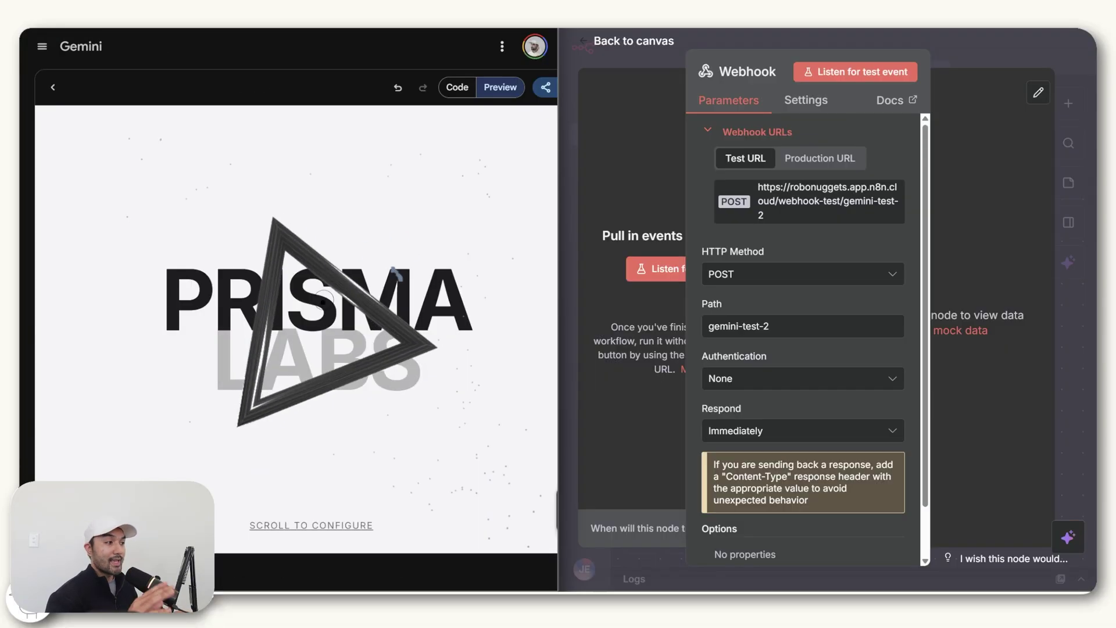
{"action": "scroll", "coordinate": [324, 300], "scroll_direction": "down", "scroll_amount": 8}
{"action": "scroll", "coordinate": [326, 305], "scroll_direction": "down", "scroll_amount": 3}
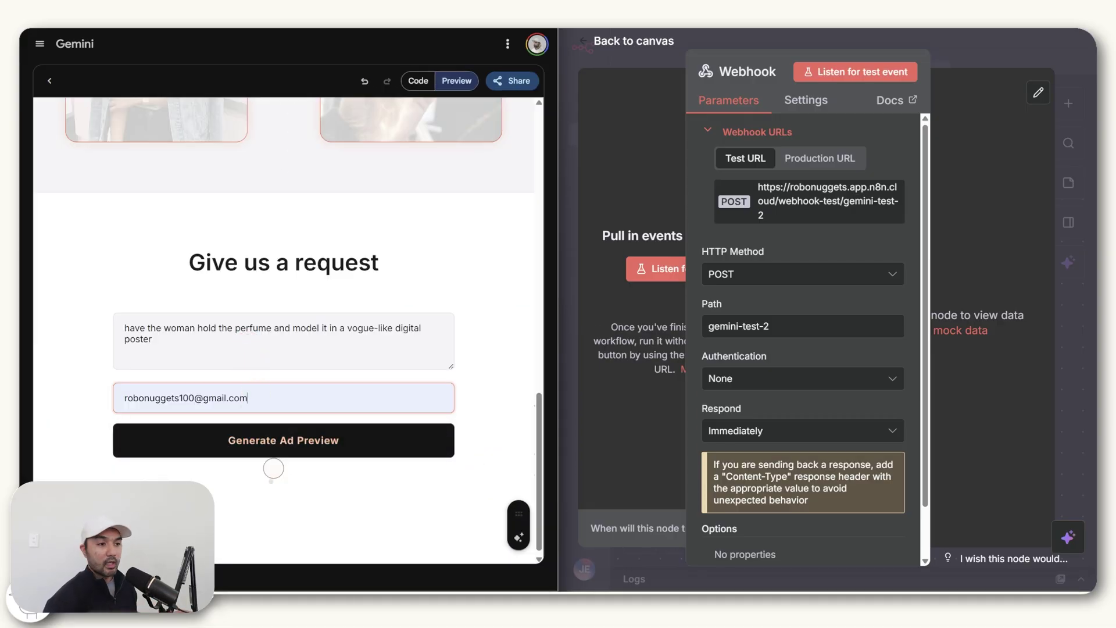
Listen for a test event and submit the site's perfume poster form to the webhook
{"action": "left_click", "coordinate": [872, 79]}
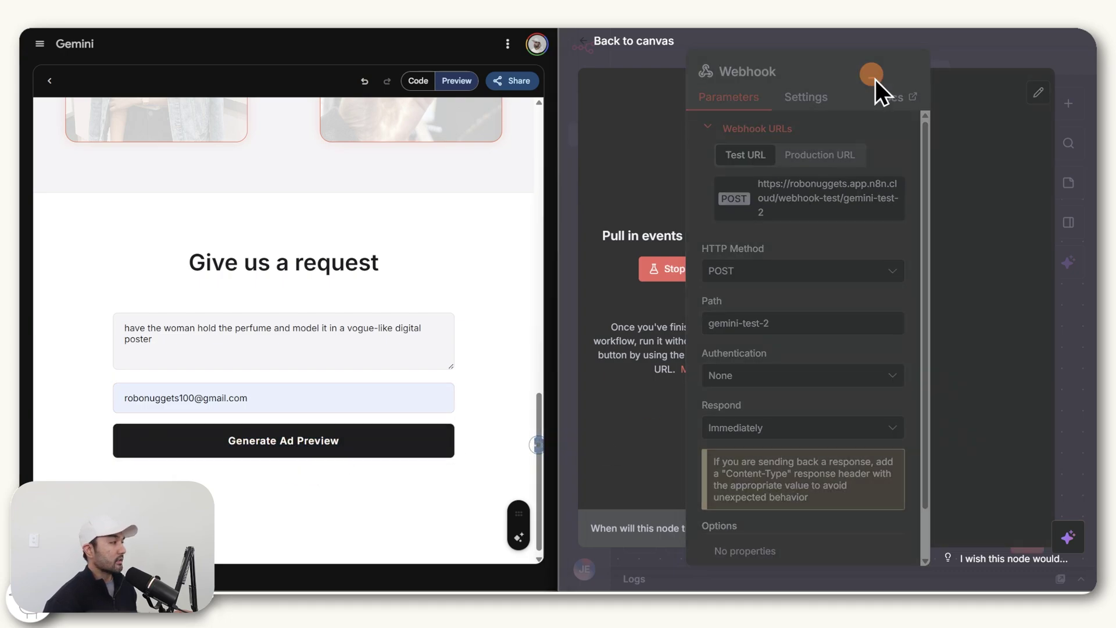
{"action": "left_click", "coordinate": [297, 437]}
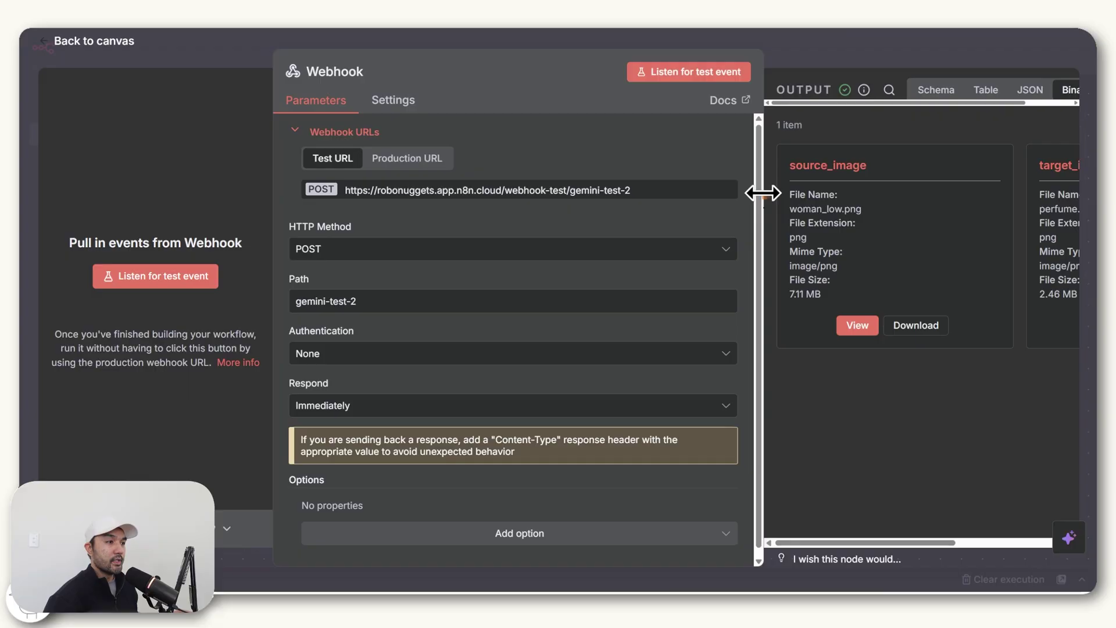
{"action": "left_click_drag", "start_coordinate": [763, 192], "coordinate": [525, 195]}
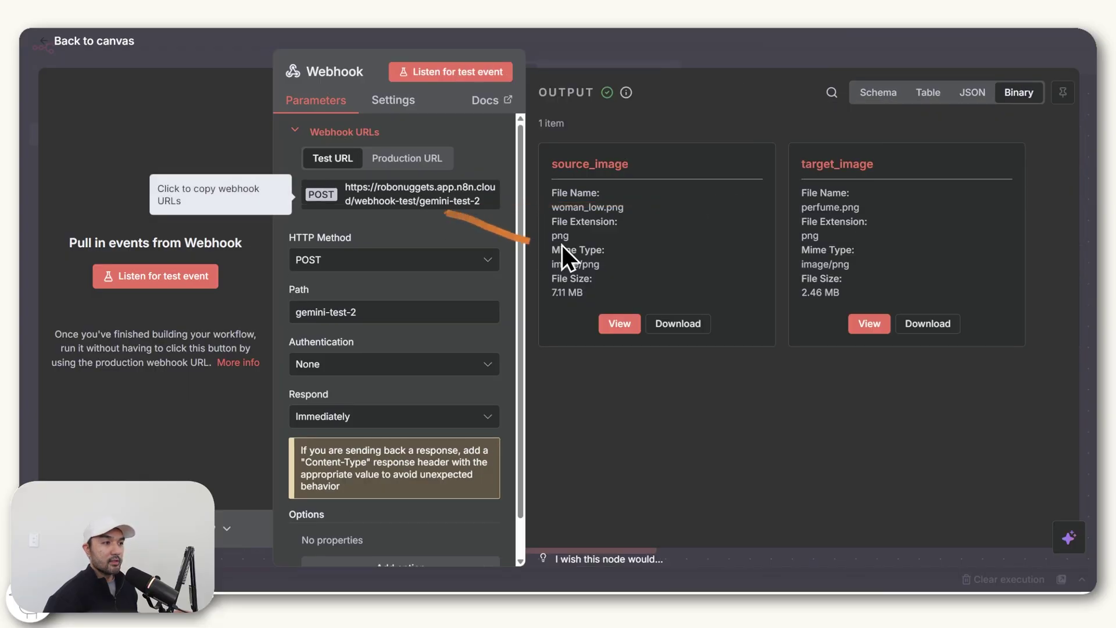
Inspect the received source_image and target_image pictures and the request and email values
{"action": "left_click", "coordinate": [620, 324]}
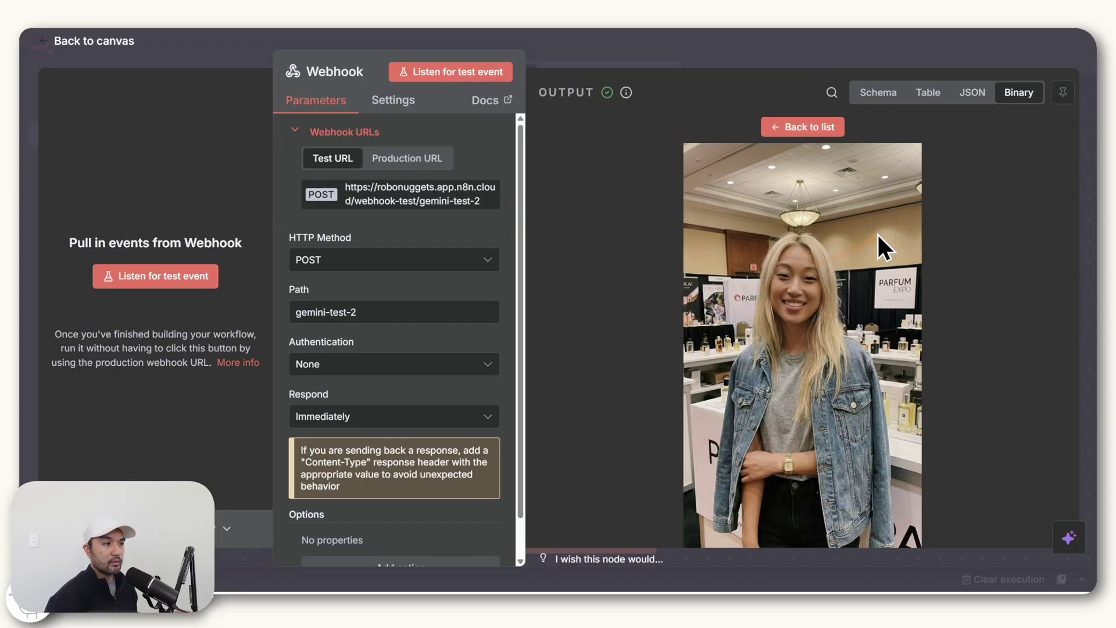
{"action": "left_click", "coordinate": [820, 128]}
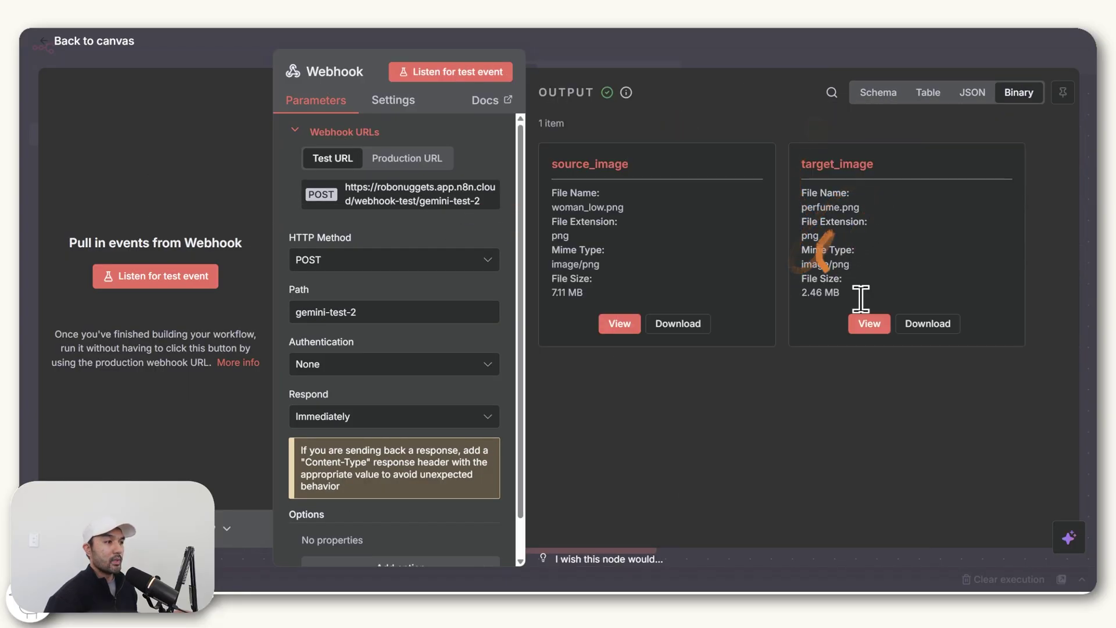
{"action": "left_click", "coordinate": [859, 329]}
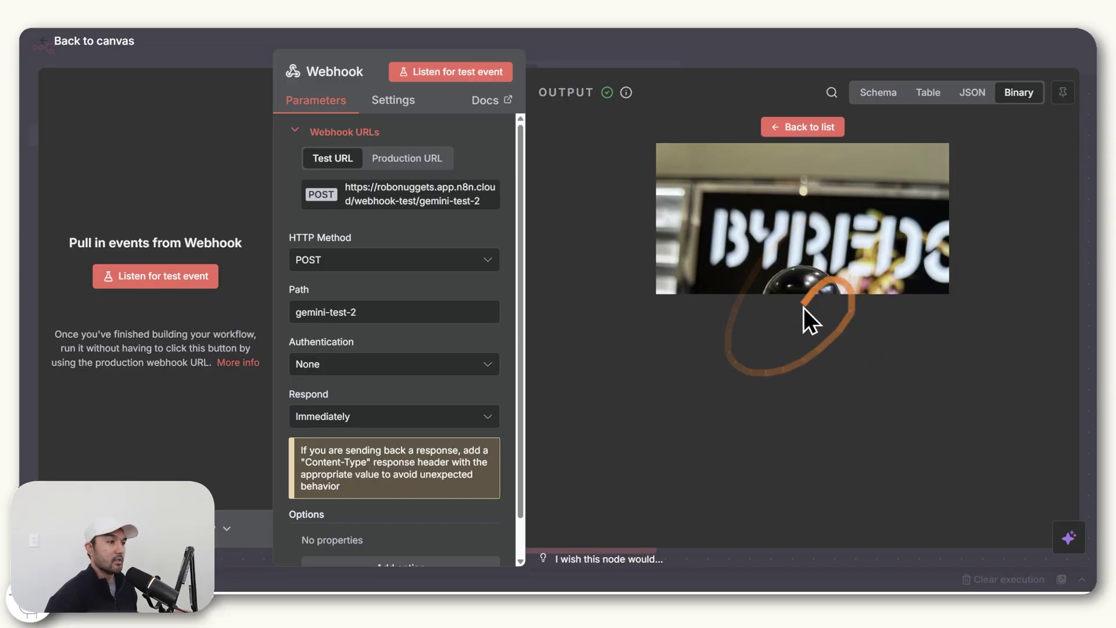
{"action": "left_click", "coordinate": [808, 127]}
{"action": "left_click", "coordinate": [878, 96]}
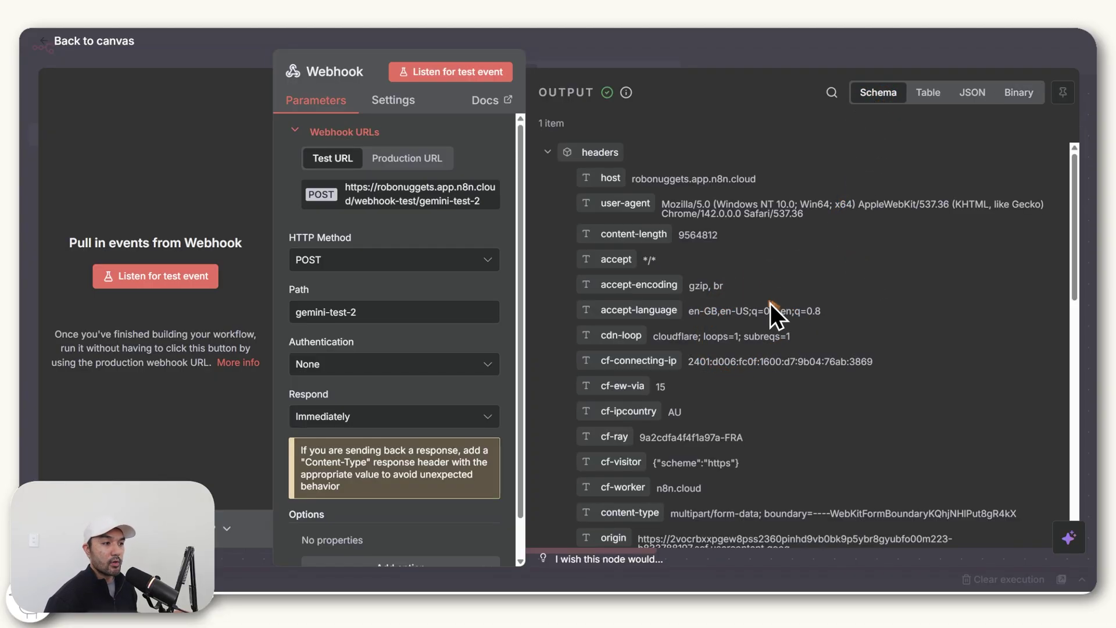
{"action": "scroll", "coordinate": [770, 304], "scroll_direction": "down", "scroll_amount": 10}
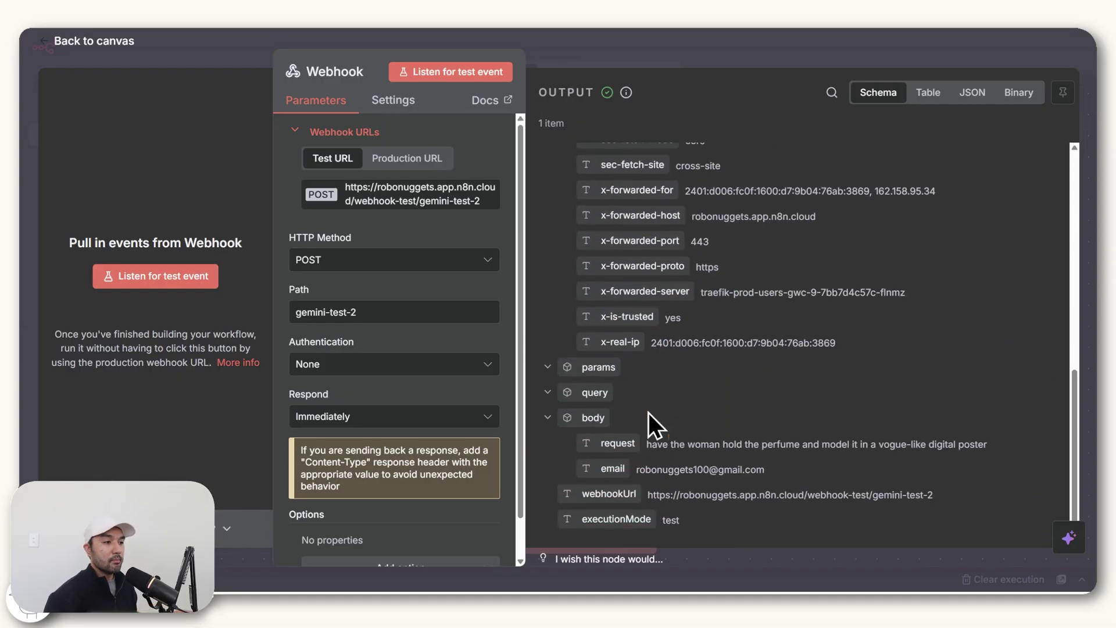
{"action": "scroll", "coordinate": [672, 438], "scroll_direction": "down", "scroll_amount": 1}
{"action": "left_click_drag", "start_coordinate": [652, 418], "coordinate": [947, 452]}
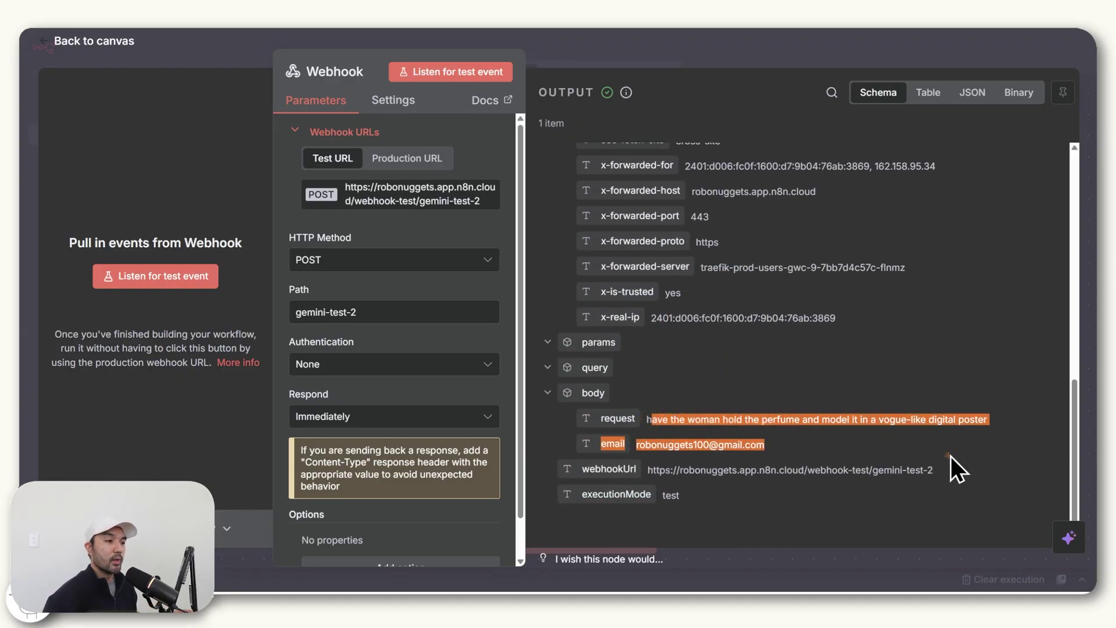
Add a Google Gemini 'Edit an image' node after the Webhook
{"action": "key", "text": "Escape"}
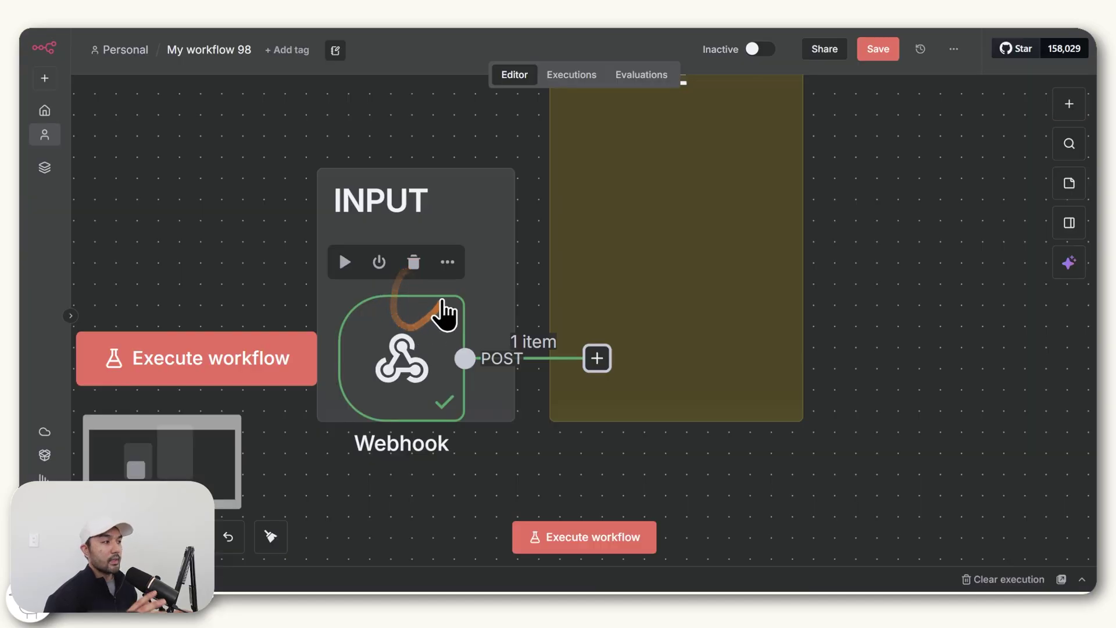
{"action": "scroll", "coordinate": [610, 477], "scroll_direction": "up", "scroll_amount": 3}
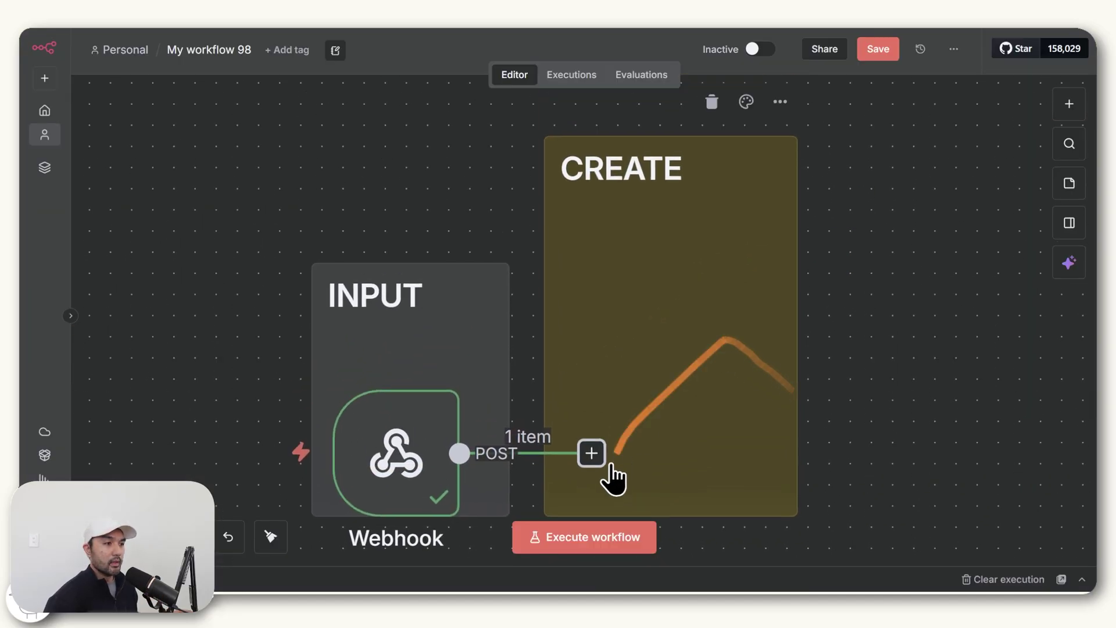
{"action": "left_click", "coordinate": [603, 460]}
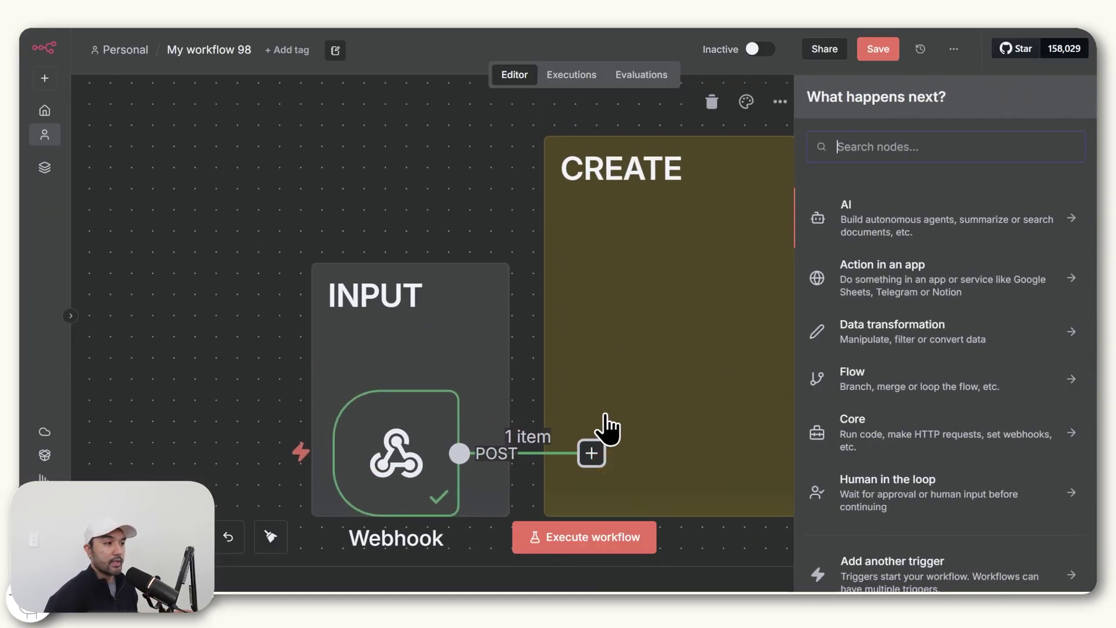
{"action": "type", "text": "gemin"}
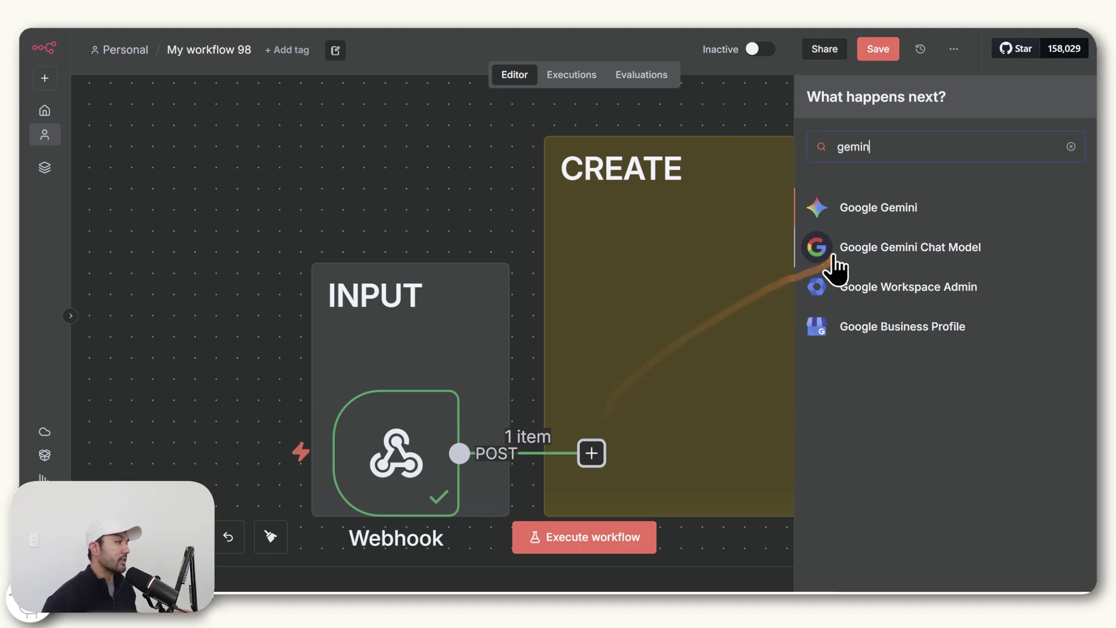
{"action": "left_click", "coordinate": [858, 210]}
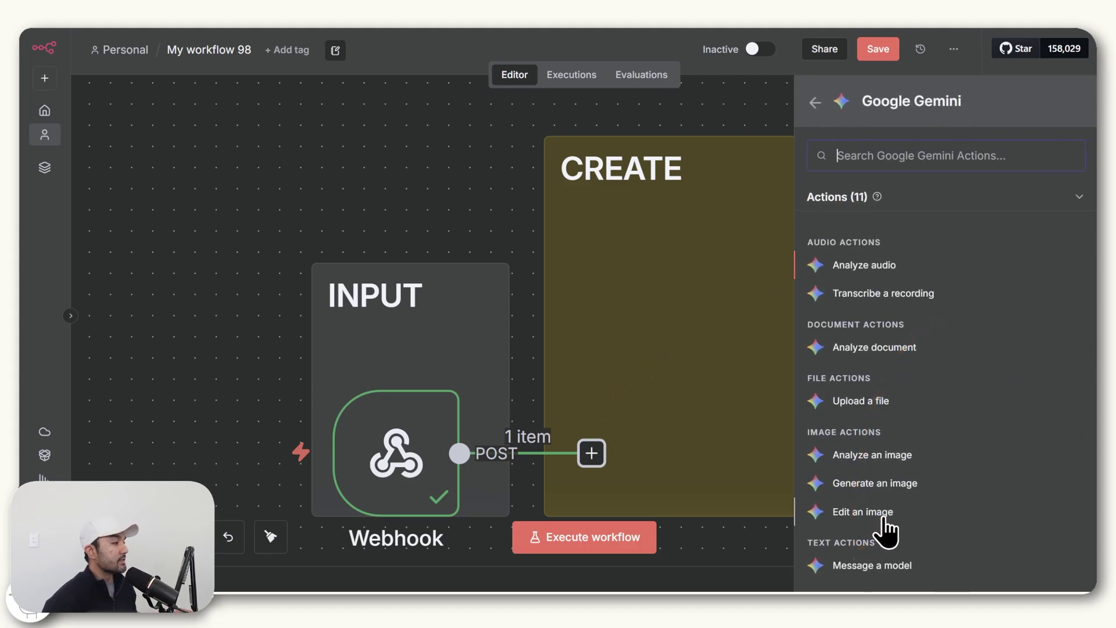
{"action": "left_click", "coordinate": [883, 518]}
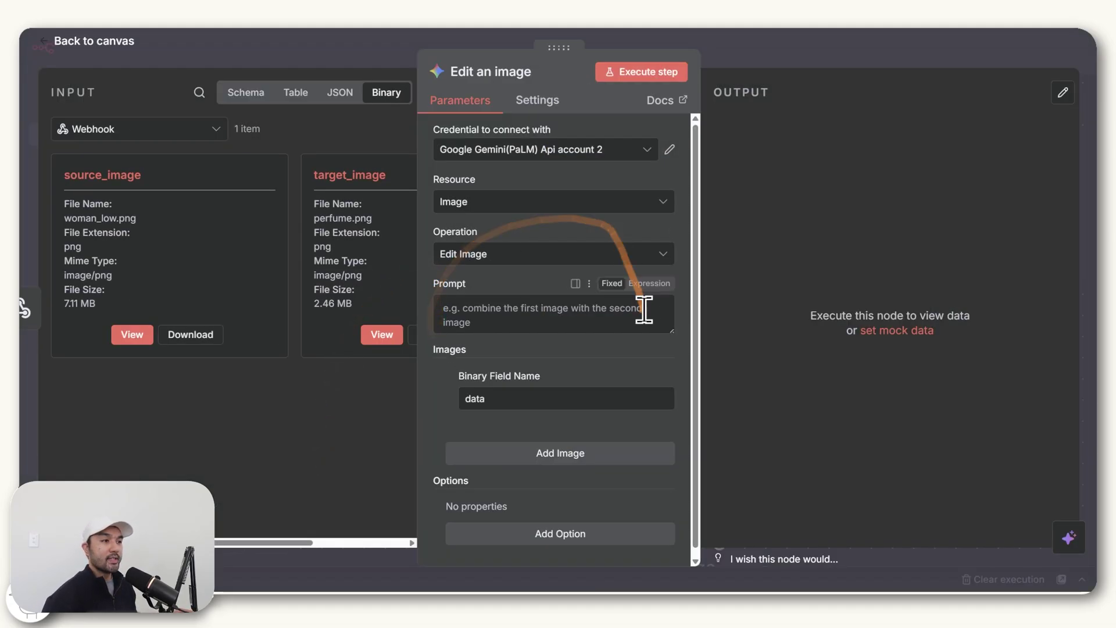
Map the webhook's body.request field into the Edit an image Prompt
{"action": "mouse_move", "coordinate": [414, 273]}
{"action": "left_mouse_down"}
{"action": "mouse_move", "coordinate": [257, 391]}
{"action": "mouse_move", "coordinate": [117, 371]}
{"action": "mouse_move", "coordinate": [531, 338]}
{"action": "mouse_move", "coordinate": [560, 397]}
{"action": "mouse_move", "coordinate": [563, 198]}
{"action": "mouse_move", "coordinate": [571, 386]}
{"action": "mouse_move", "coordinate": [553, 225]}
{"action": "mouse_move", "coordinate": [578, 392]}
{"action": "left_mouse_up"}
{"action": "left_click_drag", "start_coordinate": [715, 270], "coordinate": [936, 184]}
{"action": "mouse_move", "coordinate": [710, 355]}
{"action": "left_mouse_down"}
{"action": "mouse_move", "coordinate": [892, 351]}
{"action": "mouse_move", "coordinate": [922, 337]}
{"action": "left_mouse_up"}
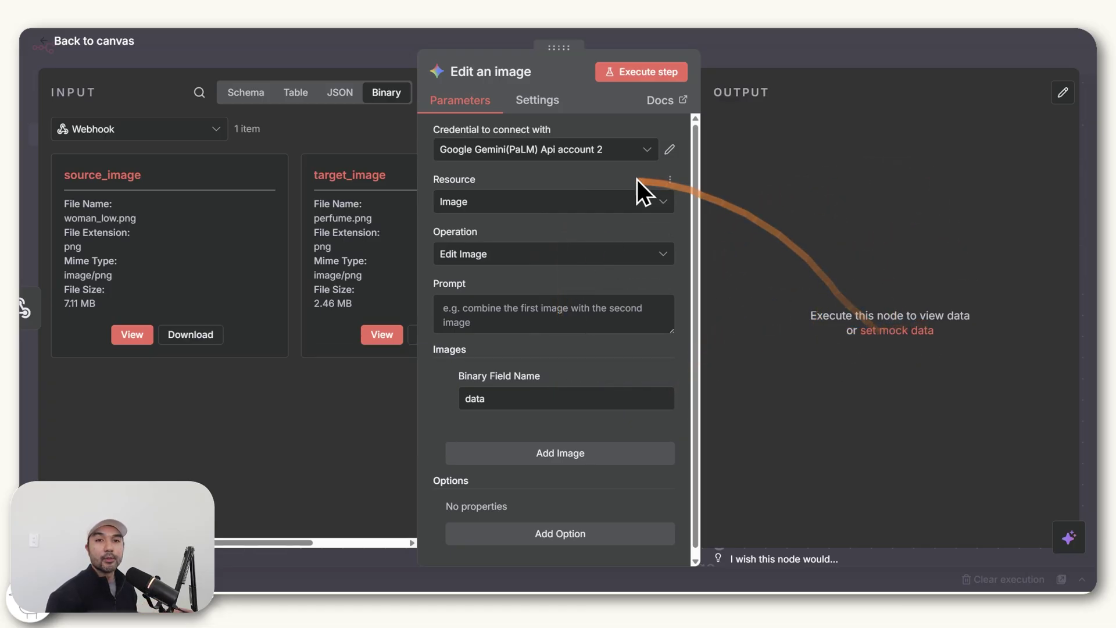
{"action": "left_click_drag", "start_coordinate": [599, 204], "coordinate": [548, 359]}
{"action": "left_click_drag", "start_coordinate": [913, 268], "coordinate": [892, 344]}
{"action": "mouse_move", "coordinate": [487, 292]}
{"action": "left_mouse_down"}
{"action": "mouse_move", "coordinate": [500, 295]}
{"action": "mouse_move", "coordinate": [456, 324]}
{"action": "left_mouse_up"}
{"action": "left_click", "coordinate": [244, 94]}
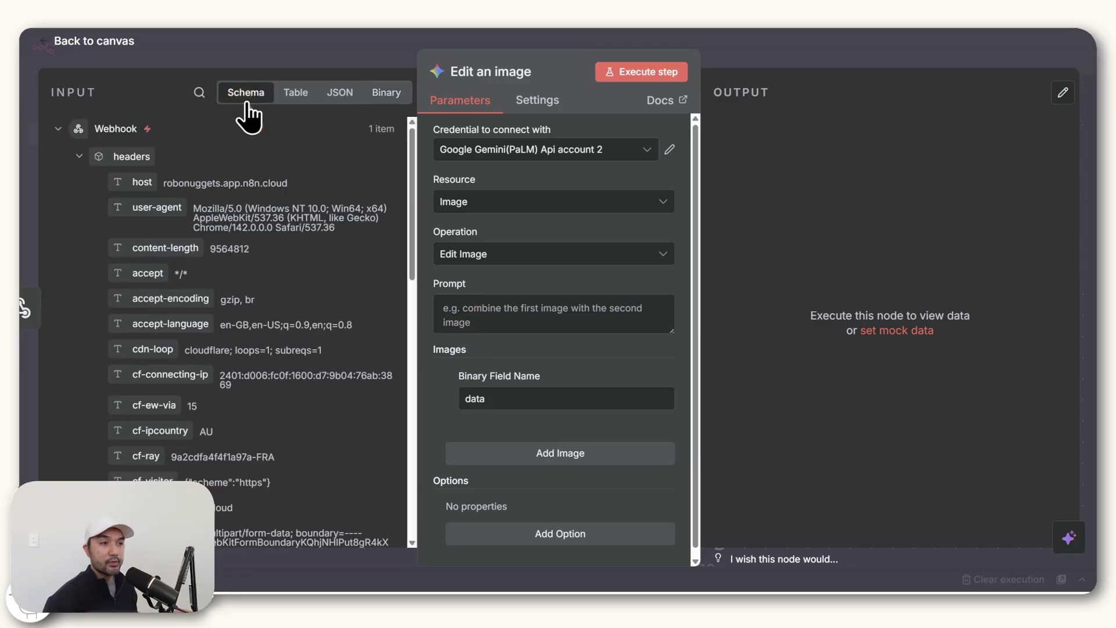
{"action": "scroll", "coordinate": [247, 294], "scroll_direction": "down", "scroll_amount": 10}
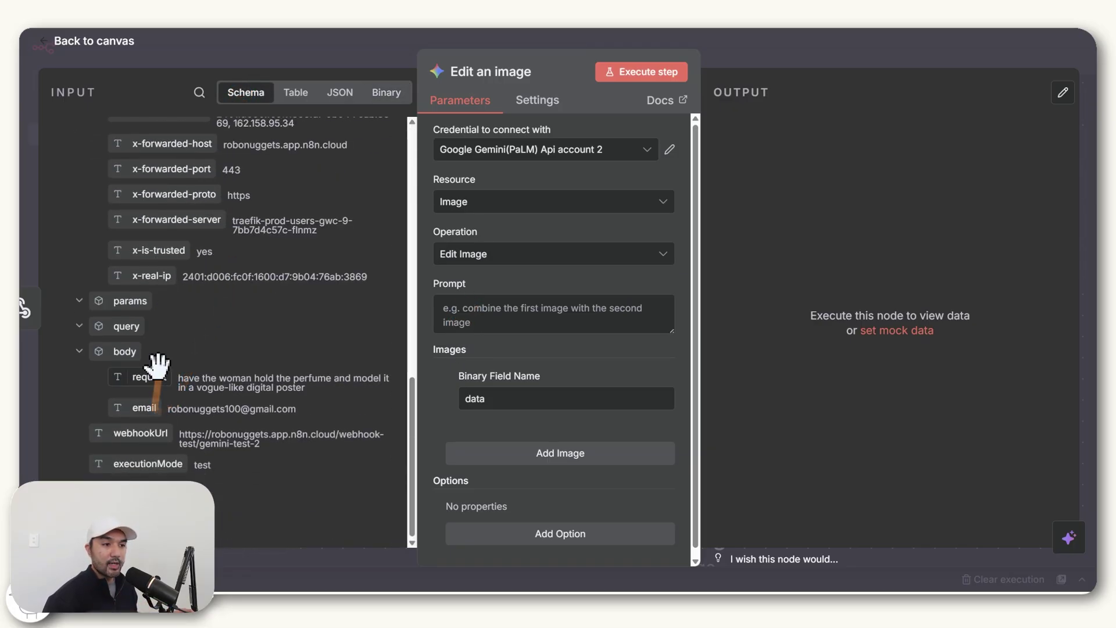
{"action": "left_click_drag", "start_coordinate": [150, 376], "coordinate": [494, 311]}
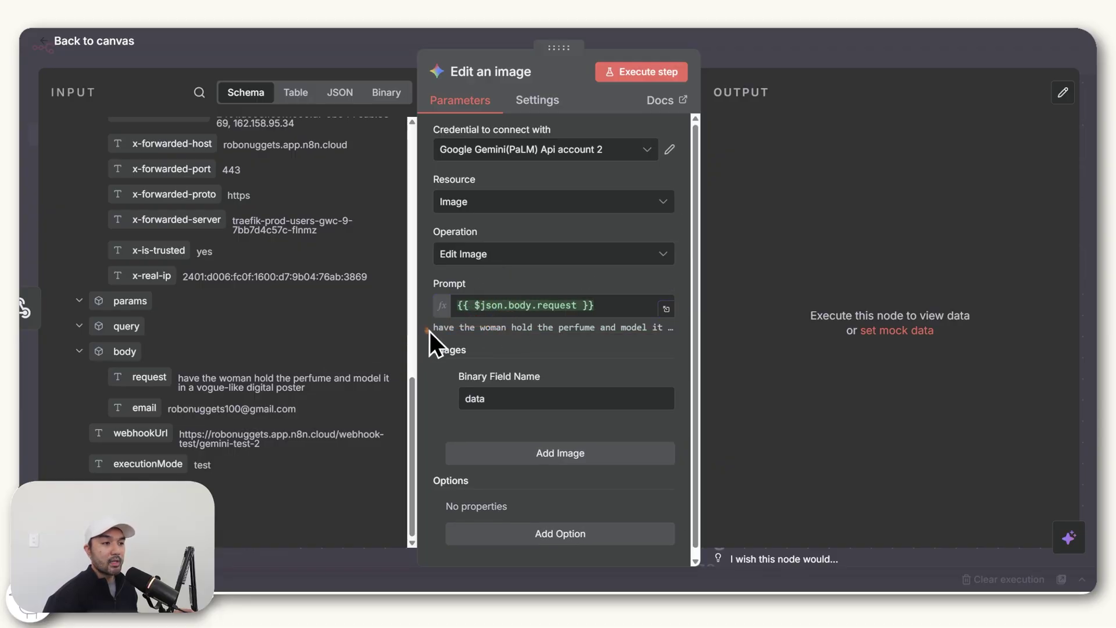
{"action": "left_click_drag", "start_coordinate": [443, 329], "coordinate": [654, 341]}
{"action": "left_click", "coordinate": [641, 363]}
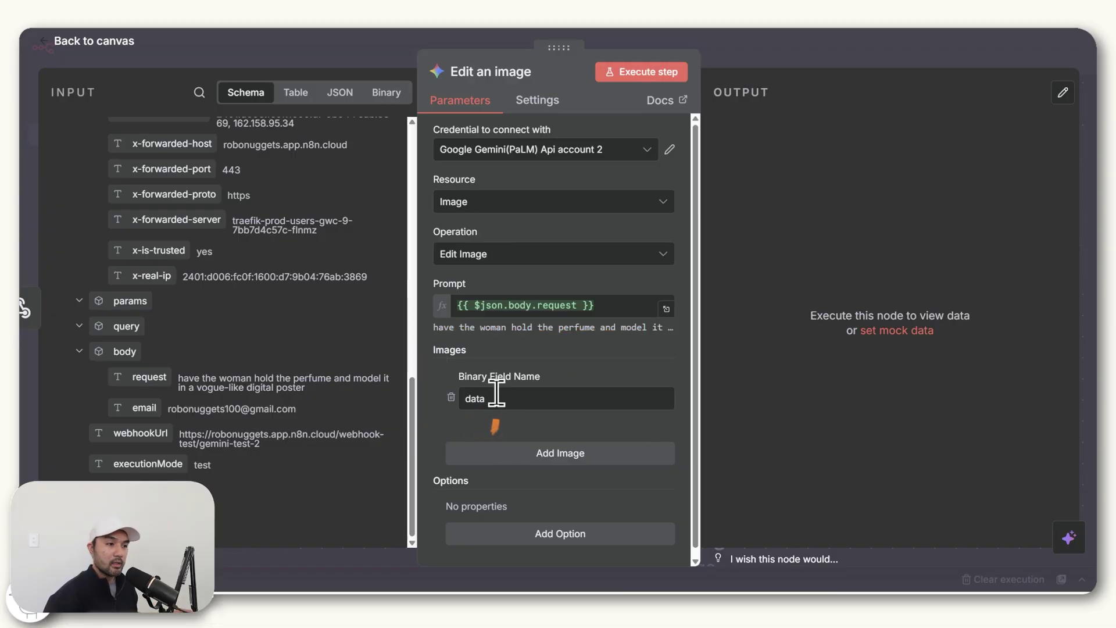
Add a second image input and set the image fields to source_image and target_image
{"action": "left_click", "coordinate": [509, 454]}
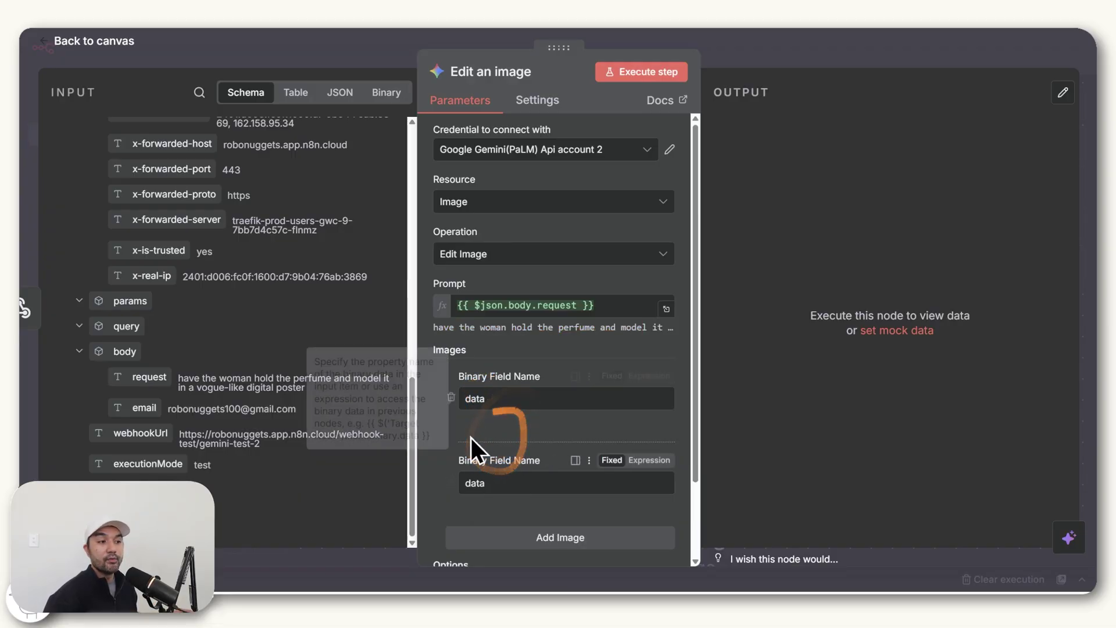
{"action": "left_click", "coordinate": [387, 93]}
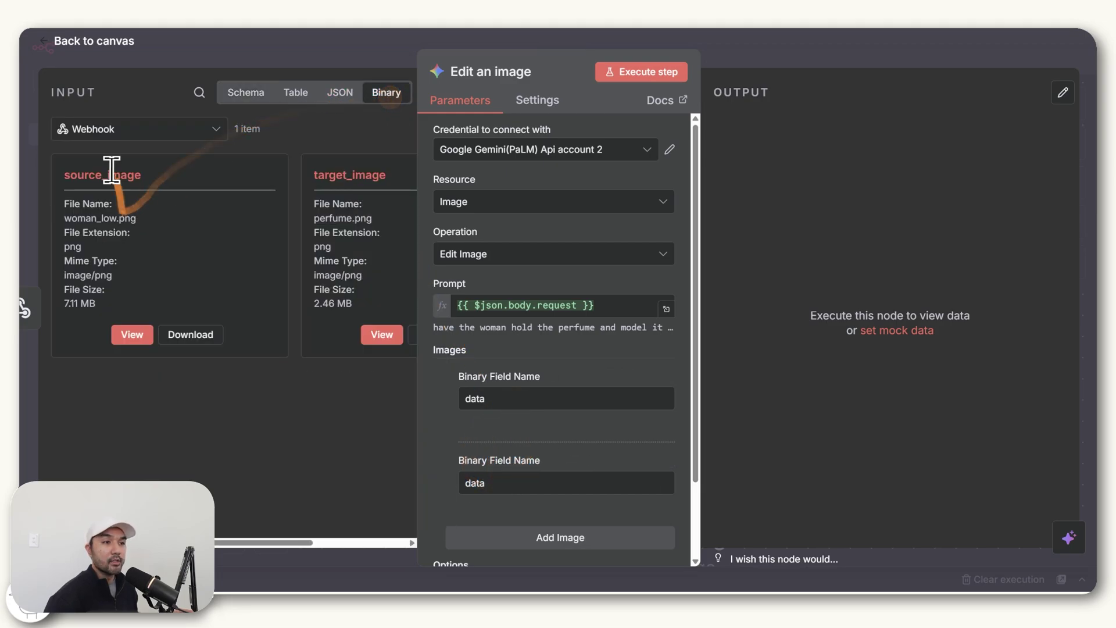
{"action": "left_click_drag", "start_coordinate": [62, 175], "coordinate": [500, 399]}
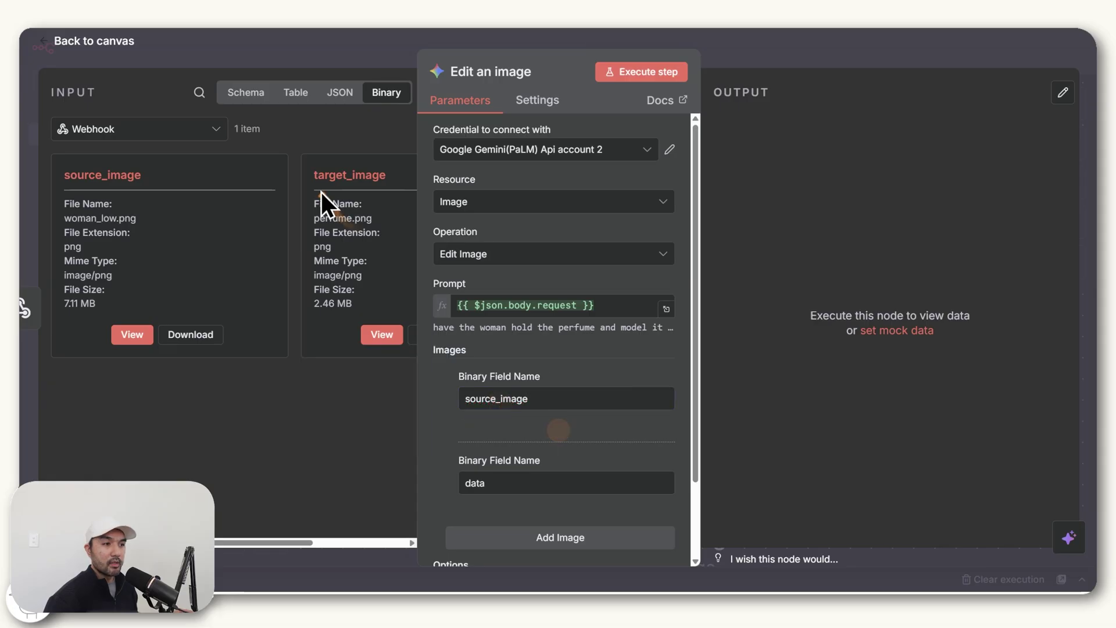
{"action": "left_click_drag", "start_coordinate": [314, 175], "coordinate": [496, 482]}
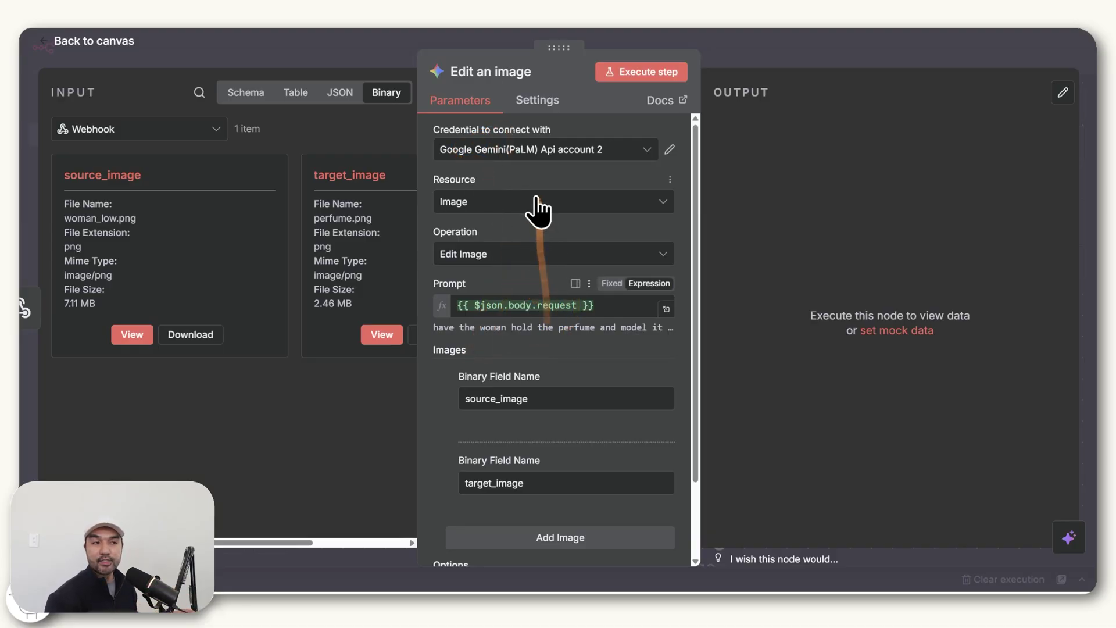
Create and save a new Gemini credential using the Google AI Studio API key
{"action": "left_click", "coordinate": [495, 151]}
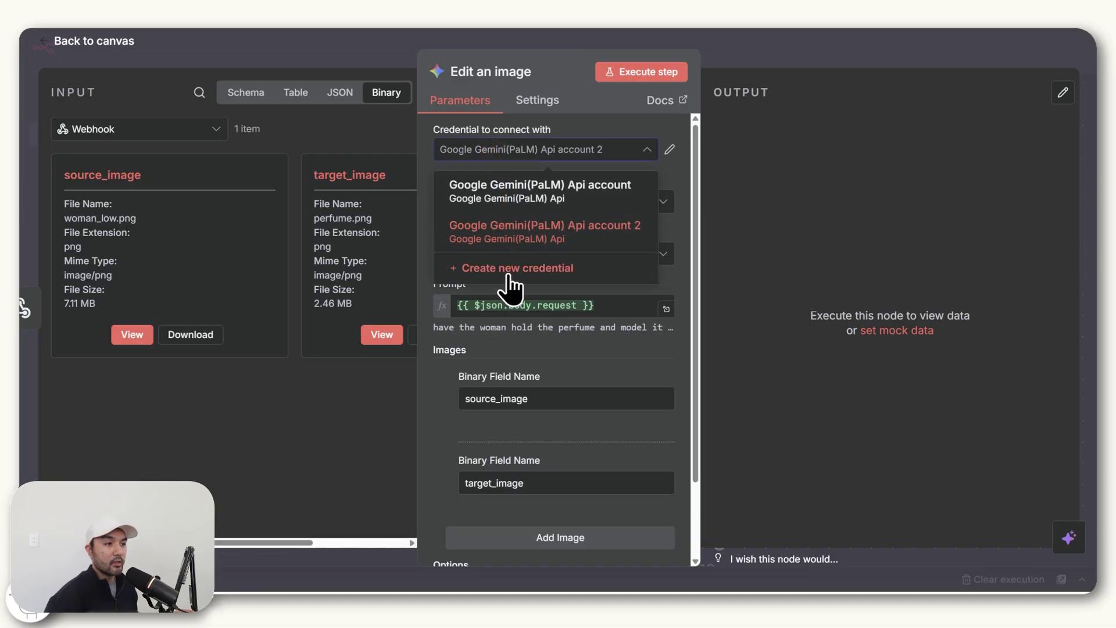
{"action": "left_click", "coordinate": [509, 273]}
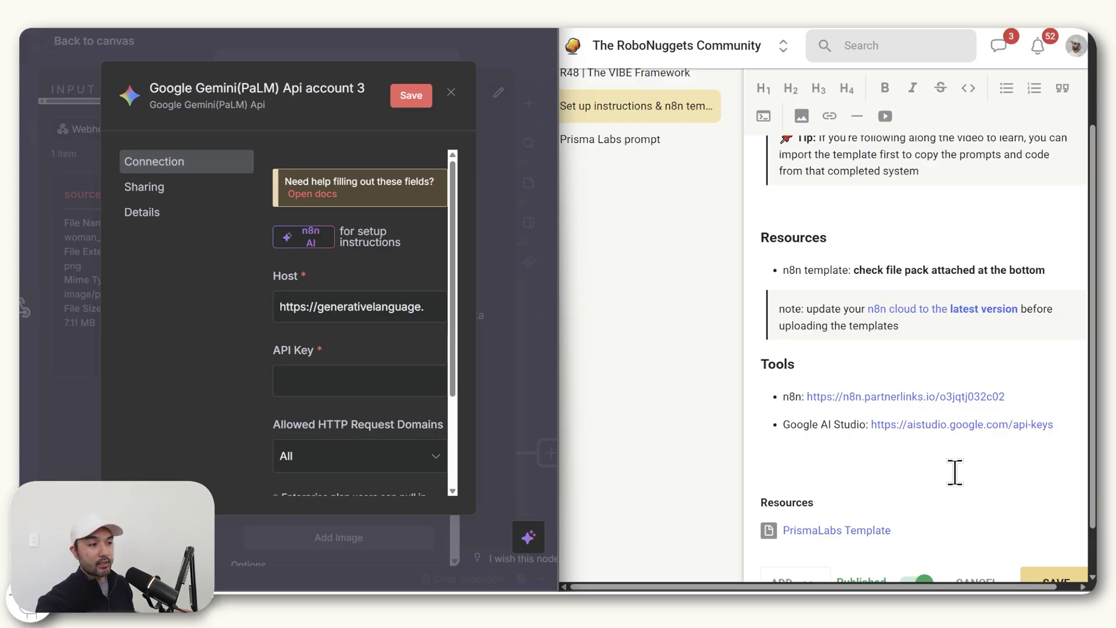
{"action": "scroll", "coordinate": [955, 472], "scroll_direction": "down", "scroll_amount": 1}
{"action": "scroll", "coordinate": [955, 473], "scroll_direction": "up", "scroll_amount": 5}
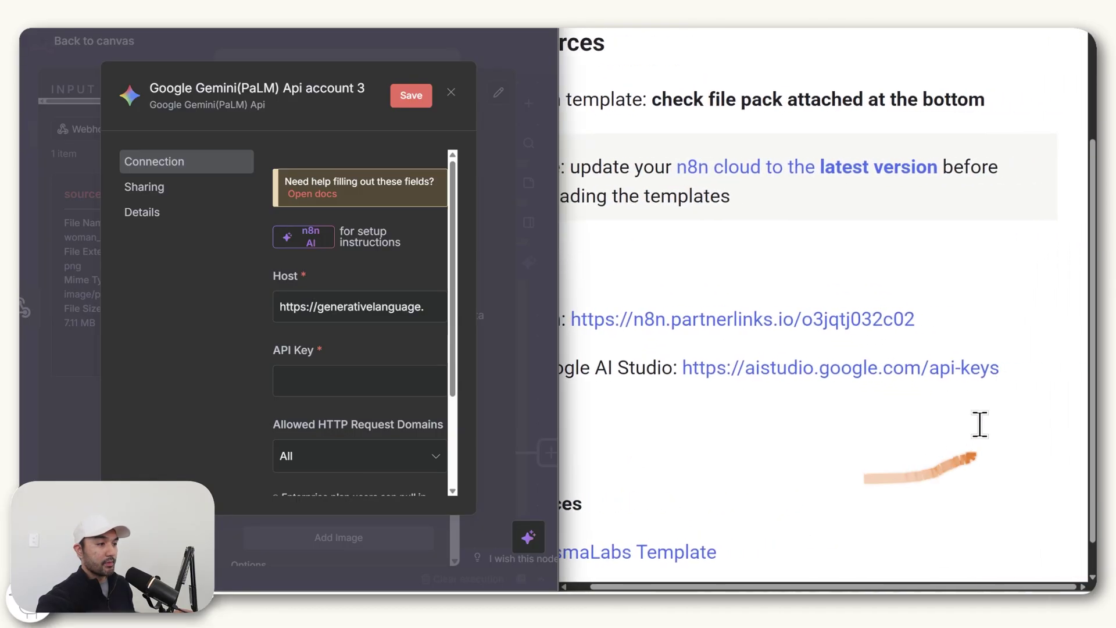
{"action": "left_click_drag", "start_coordinate": [1006, 371], "coordinate": [677, 372]}
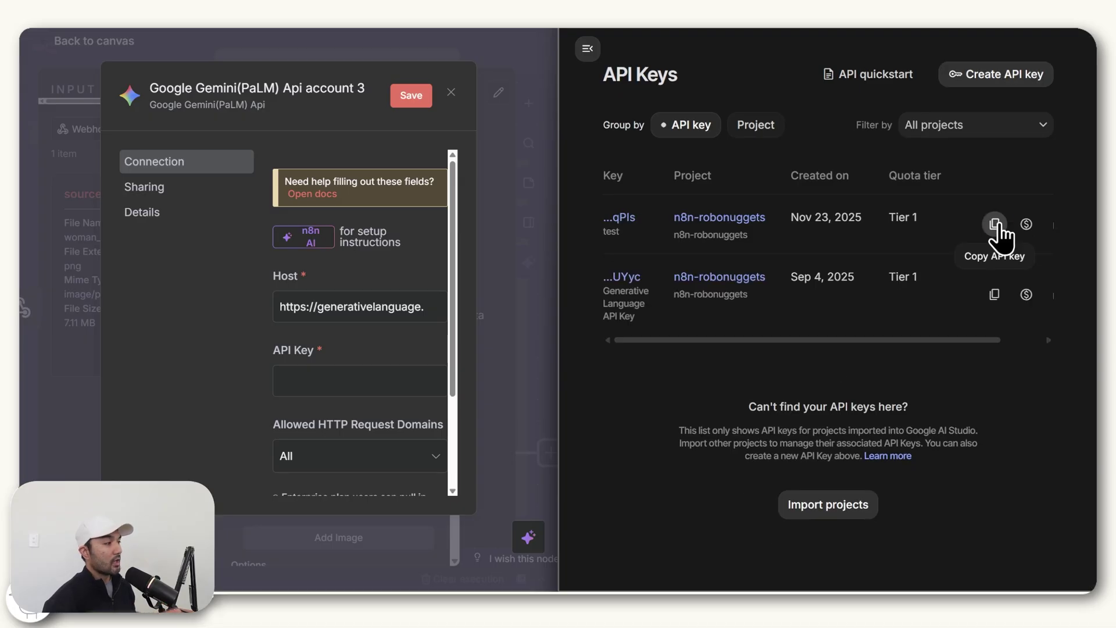
{"action": "left_click", "coordinate": [995, 224]}
{"action": "left_click", "coordinate": [394, 381]}
{"action": "key", "text": "ctrl+v"}
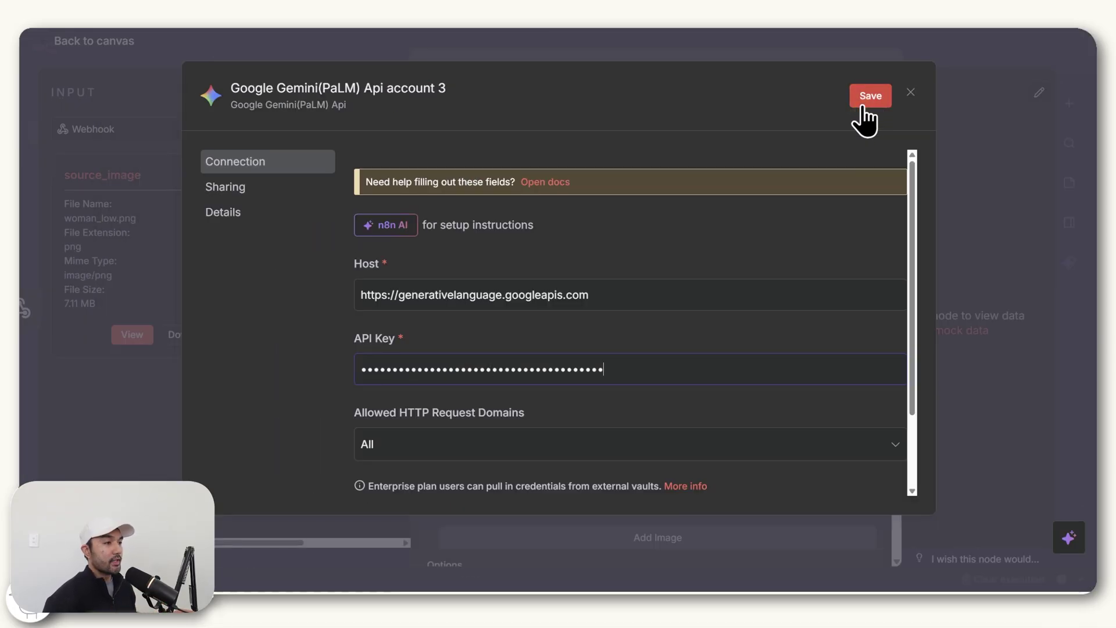
{"action": "left_click", "coordinate": [867, 98]}
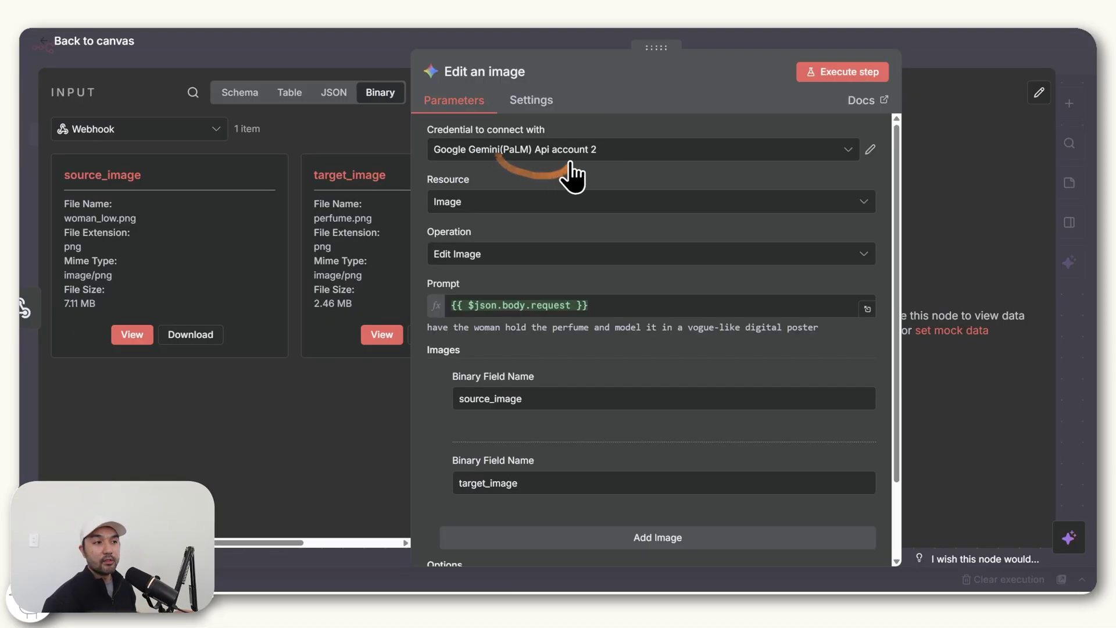
Execute the Edit an image step and view the 'ESSENCE' perfume poster output
{"action": "left_click", "coordinate": [807, 71]}
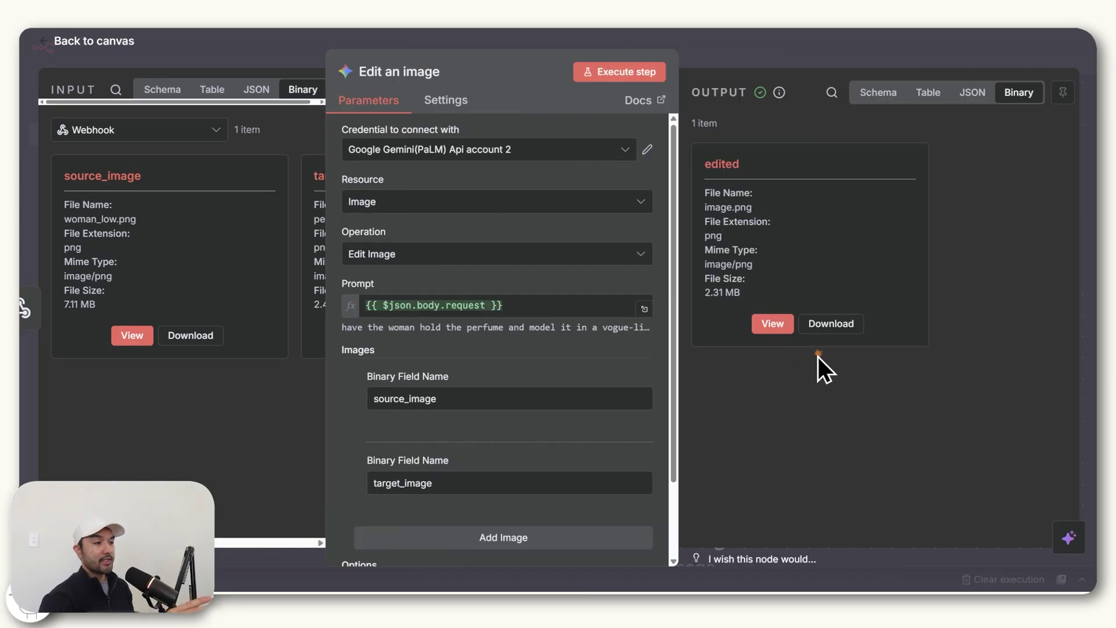
{"action": "left_click", "coordinate": [773, 326]}
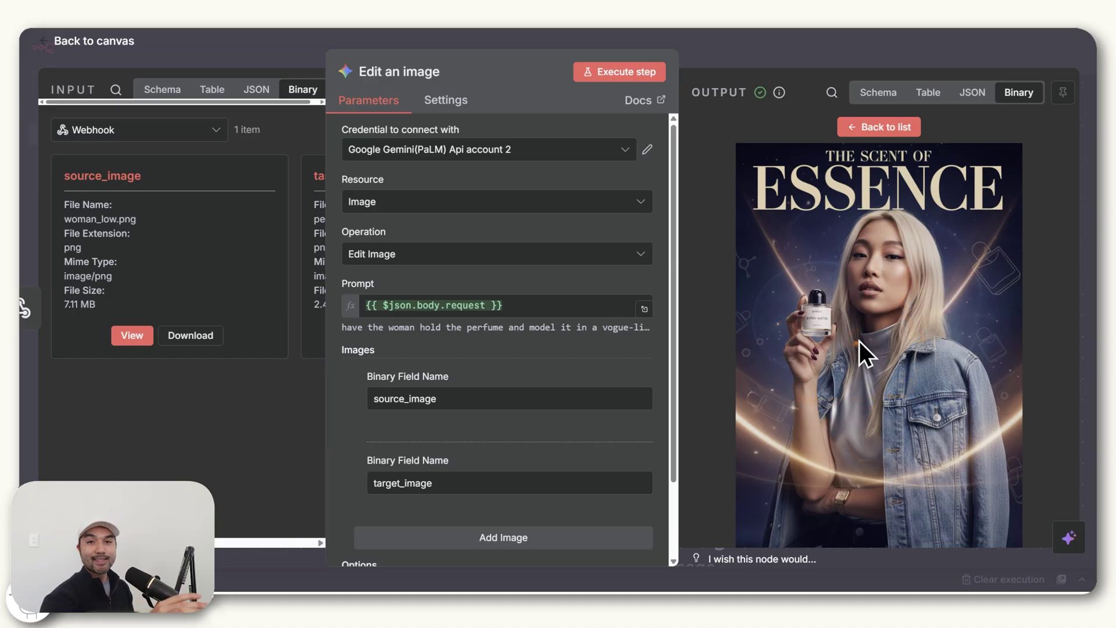
{"action": "left_click_drag", "start_coordinate": [884, 350], "coordinate": [814, 366]}
{"action": "key", "text": "Escape"}
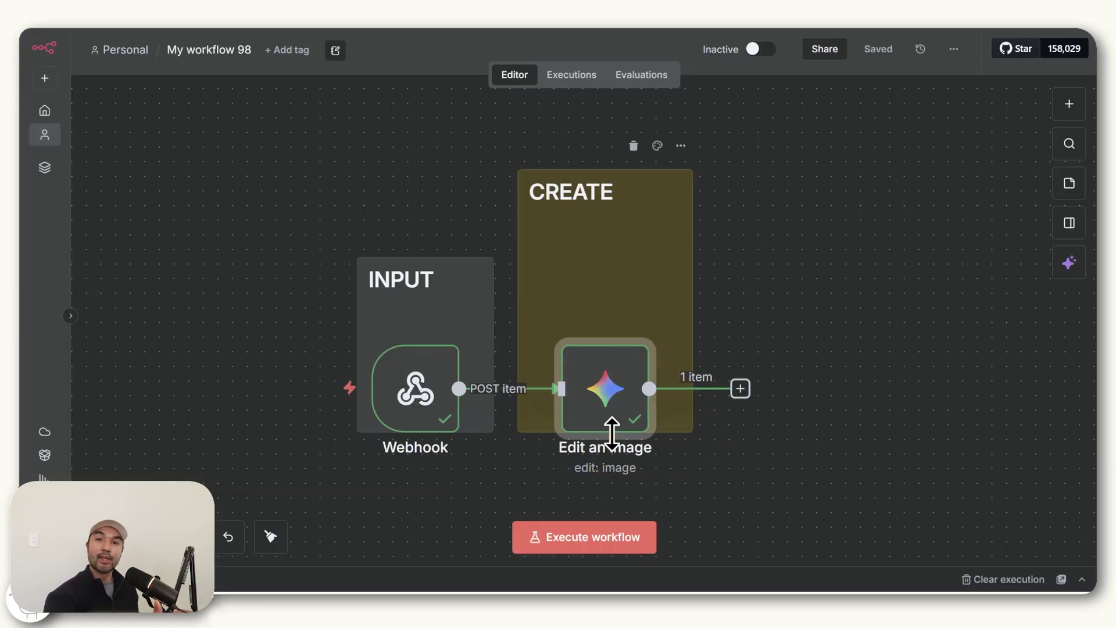
Copy the OUTPUT sticky note from the reference Vibecoding webhook workflow beside Edit an image
{"action": "mouse_move", "coordinate": [622, 433]}
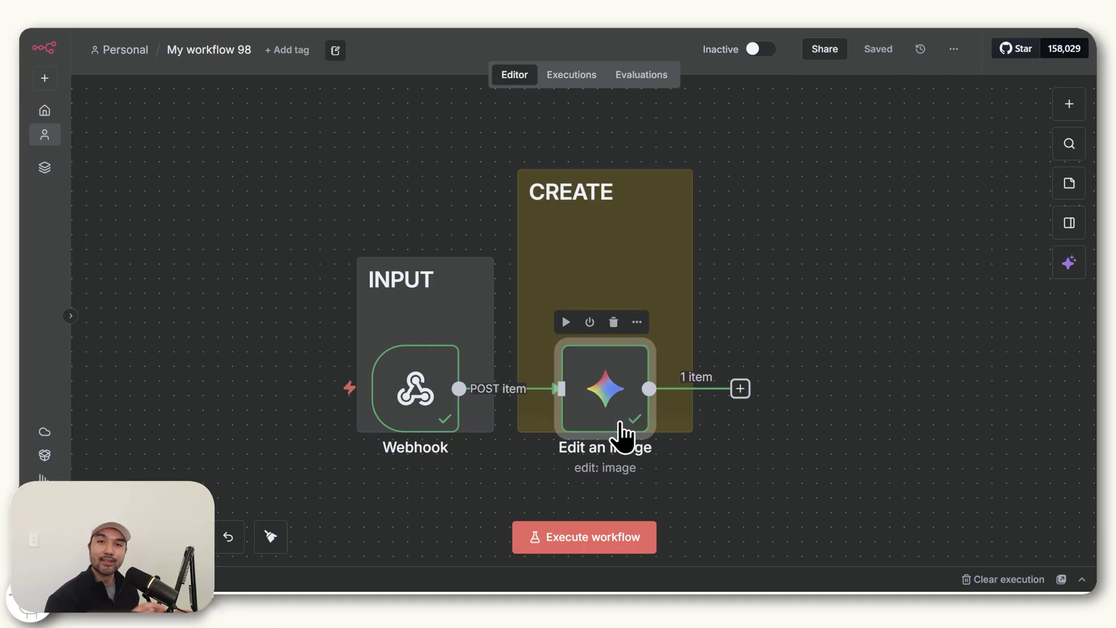
{"action": "left_click_drag", "start_coordinate": [620, 420], "coordinate": [644, 450]}
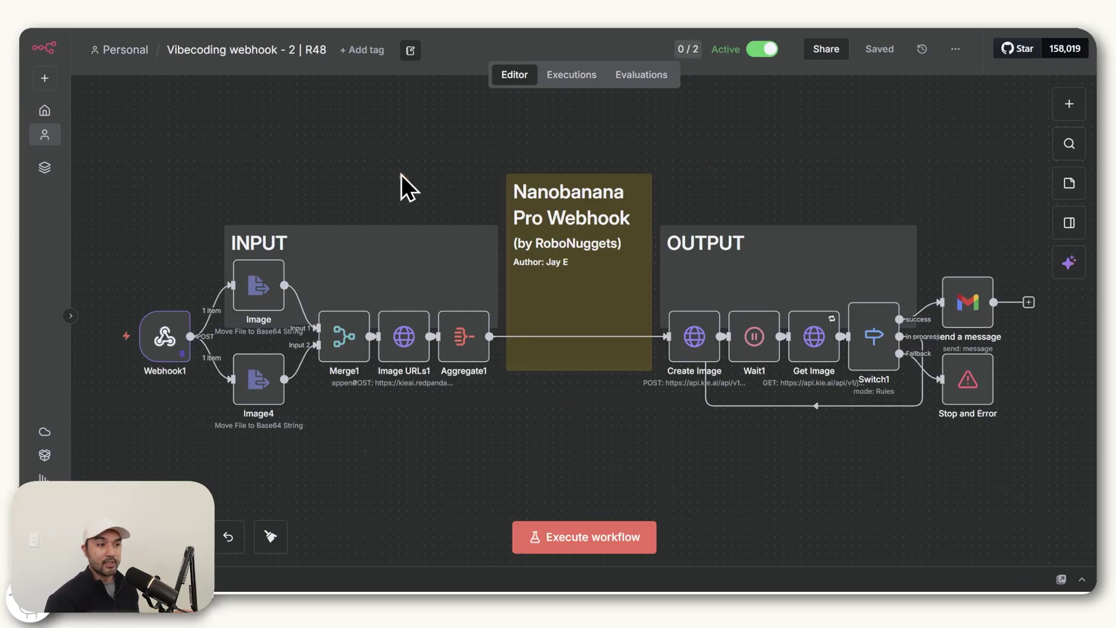
{"action": "left_click_drag", "start_coordinate": [341, 213], "coordinate": [357, 174]}
{"action": "mouse_move", "coordinate": [347, 247]}
{"action": "left_mouse_down"}
{"action": "mouse_move", "coordinate": [337, 282]}
{"action": "mouse_move", "coordinate": [360, 250]}
{"action": "mouse_move", "coordinate": [492, 271]}
{"action": "mouse_move", "coordinate": [739, 270]}
{"action": "mouse_move", "coordinate": [792, 281]}
{"action": "mouse_move", "coordinate": [792, 291]}
{"action": "mouse_move", "coordinate": [608, 317]}
{"action": "mouse_move", "coordinate": [661, 329]}
{"action": "mouse_move", "coordinate": [628, 267]}
{"action": "left_mouse_up"}
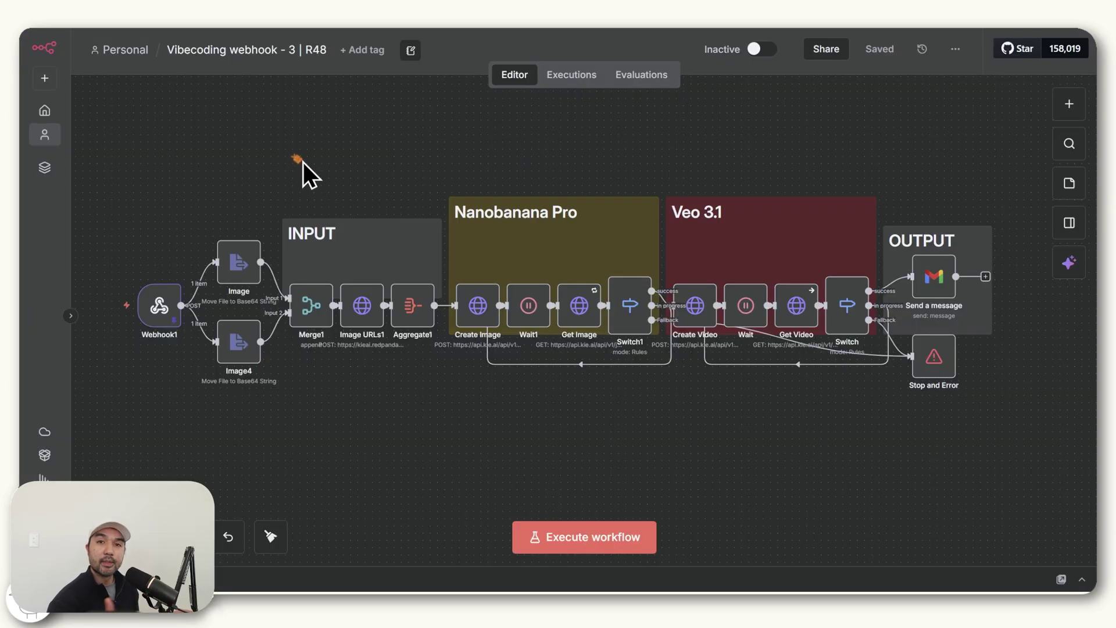
{"action": "left_click_drag", "start_coordinate": [302, 162], "coordinate": [333, 149]}
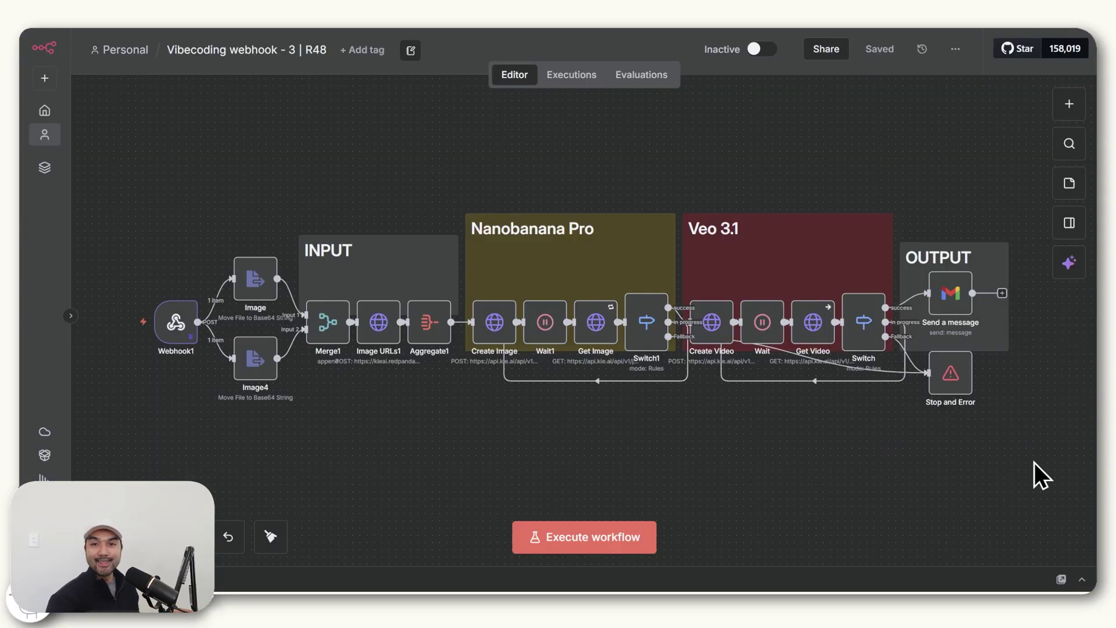
{"action": "left_click_drag", "start_coordinate": [1035, 463], "coordinate": [141, 152]}
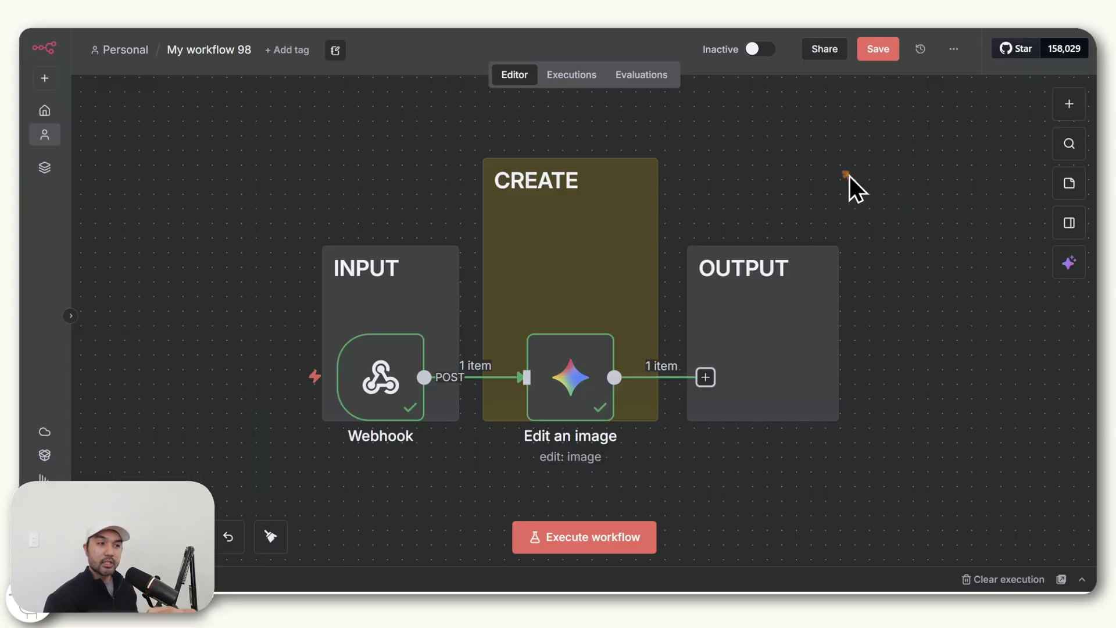
Save the workflow and add a Gmail 'Send a message' step after Edit an image
{"action": "key", "text": "ctrl+s"}
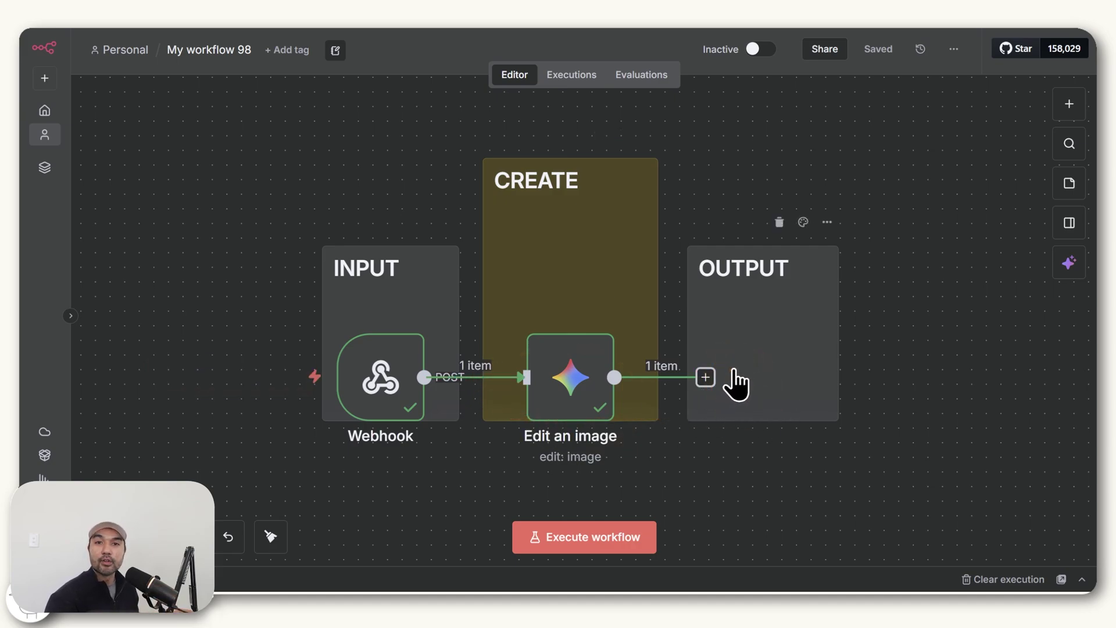
{"action": "left_click", "coordinate": [705, 377]}
{"action": "type", "text": "g"}
{"action": "left_click", "coordinate": [862, 210]}
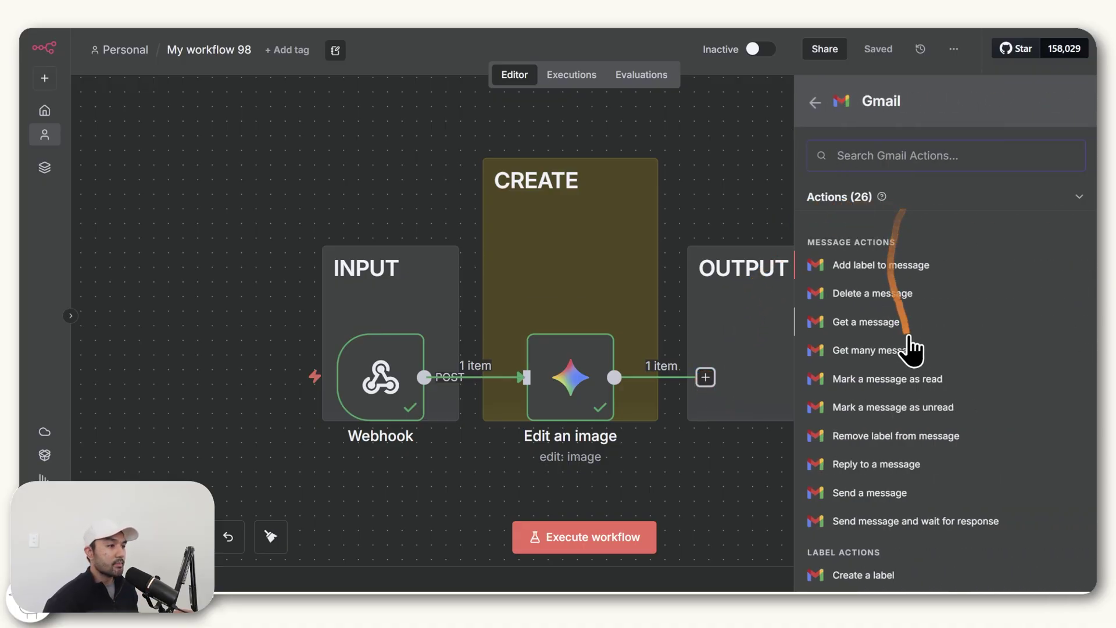
{"action": "left_click", "coordinate": [884, 493]}
Keep the existing Gmail account 3 credential, cancelling the new credential setup
{"action": "left_click", "coordinate": [388, 152]}
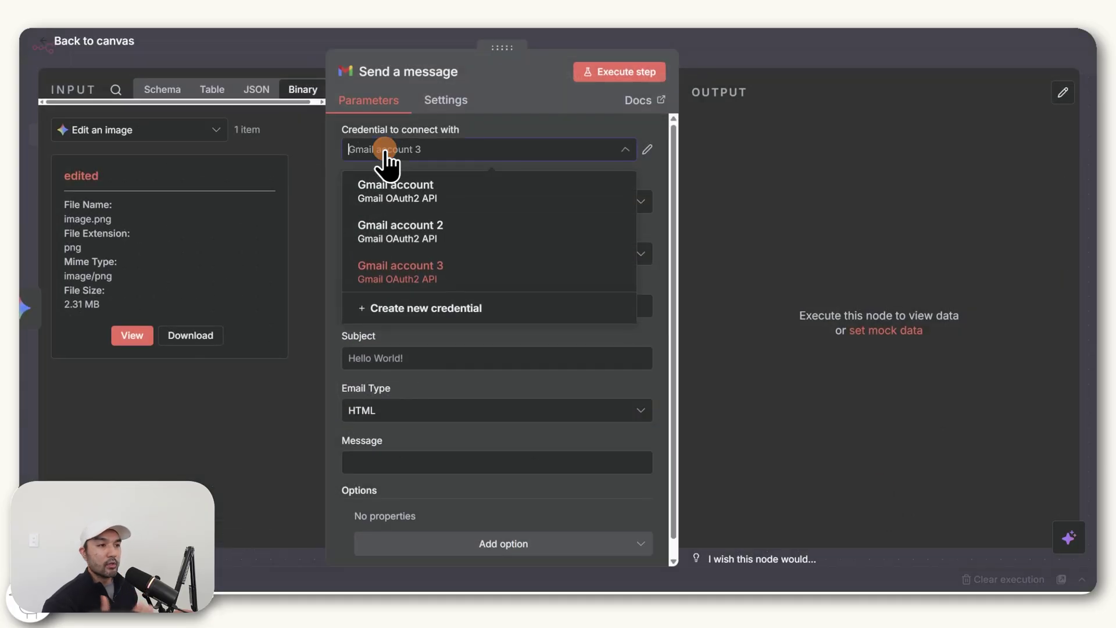
{"action": "left_click", "coordinate": [428, 311]}
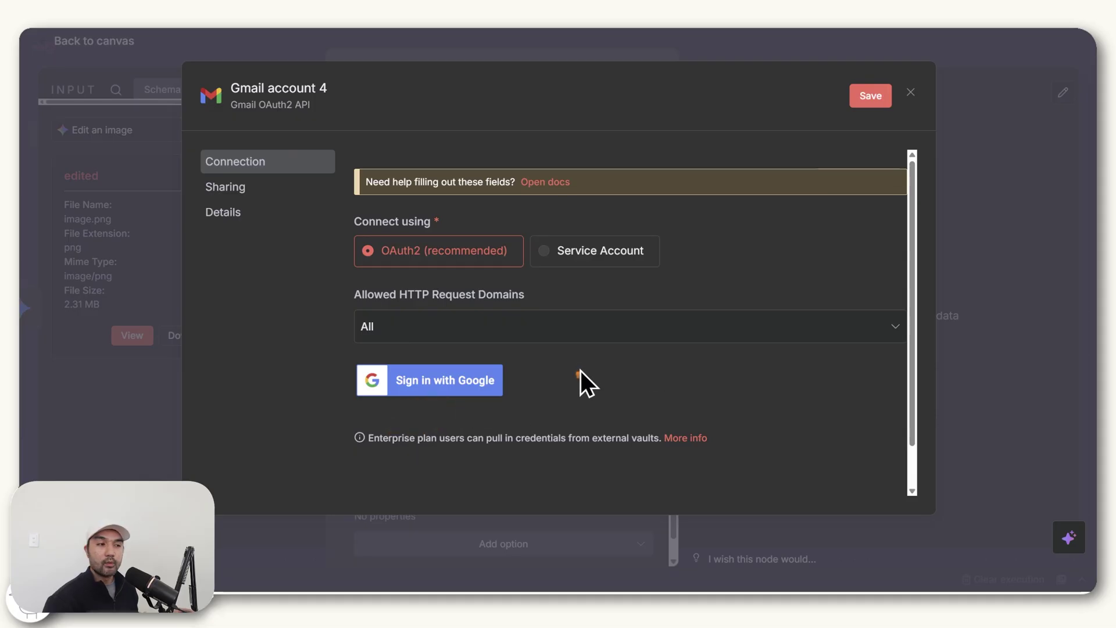
{"action": "left_click", "coordinate": [910, 92]}
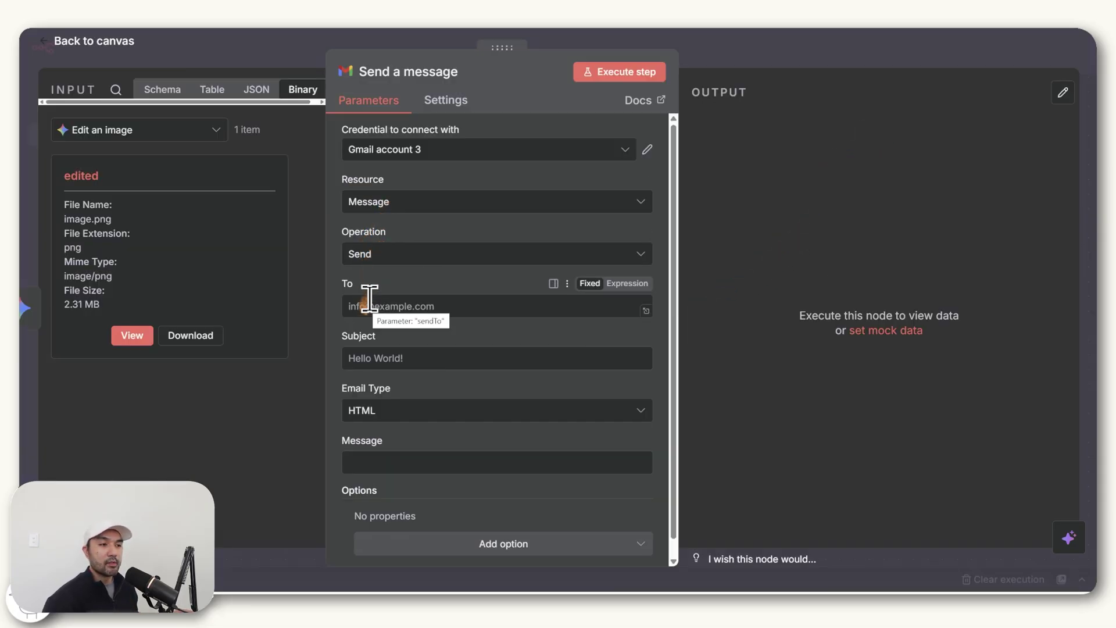
Map the webhook's body.email field into the Gmail To field
{"action": "left_click", "coordinate": [362, 308]}
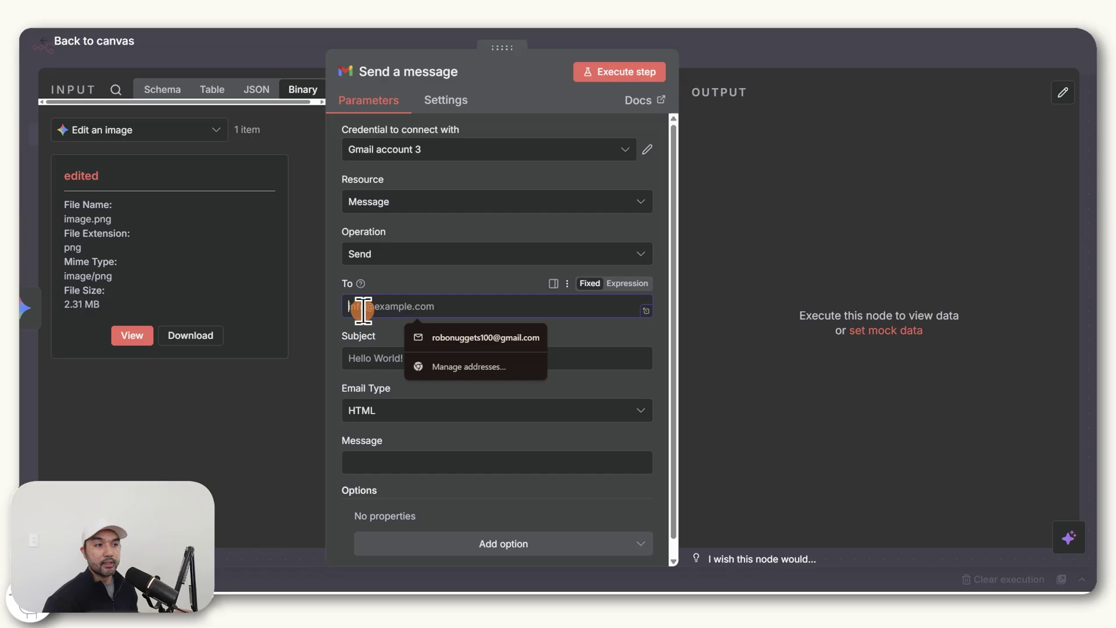
{"action": "left_click", "coordinate": [153, 88]}
{"action": "left_click", "coordinate": [57, 339]}
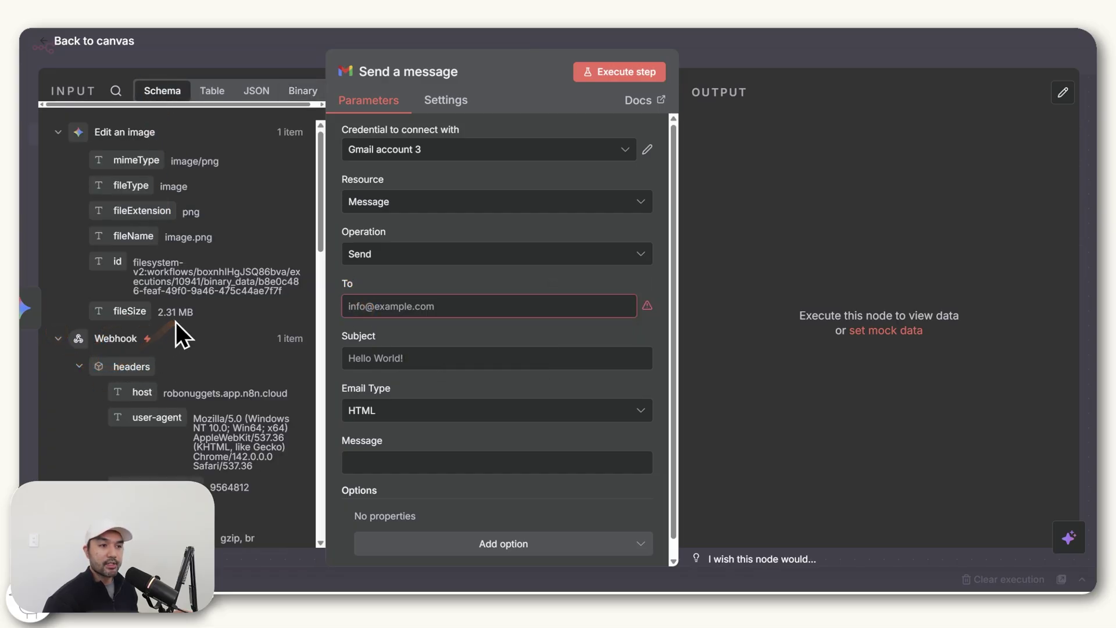
{"action": "scroll", "coordinate": [177, 323], "scroll_direction": "down", "scroll_amount": 5}
{"action": "left_click_drag", "start_coordinate": [145, 399], "coordinate": [415, 309]}
{"action": "left_click", "coordinate": [407, 281]}
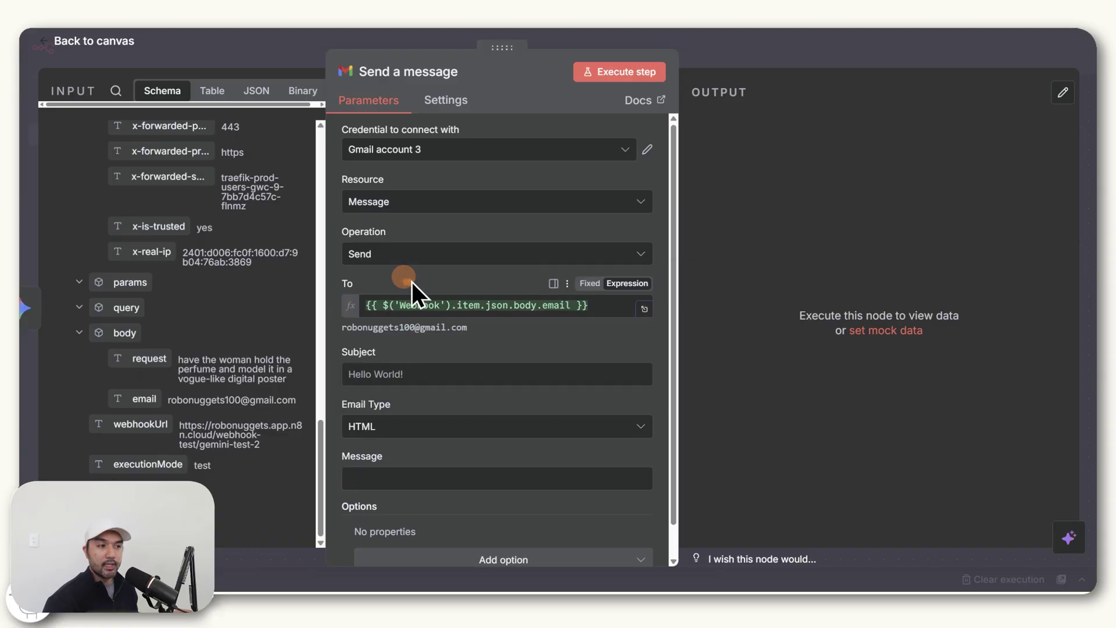
Fill the subject and message with 'Here's your ad preview'
{"action": "scroll", "coordinate": [440, 331], "scroll_direction": "down", "scroll_amount": 1}
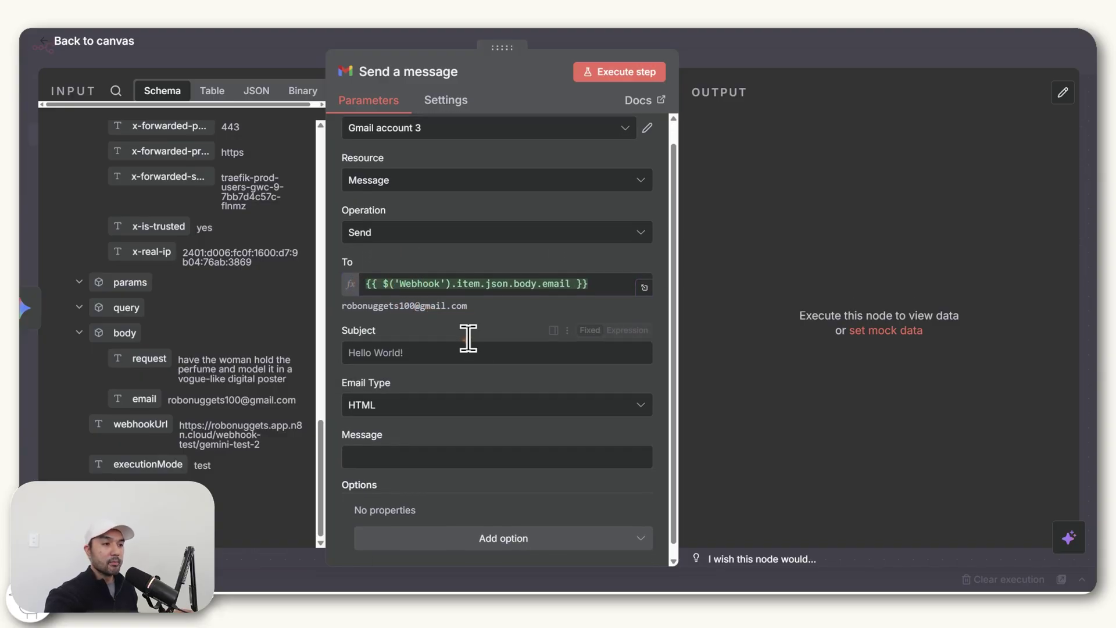
{"action": "left_click", "coordinate": [437, 340]}
{"action": "type", "text": "Here's your ad pre"}
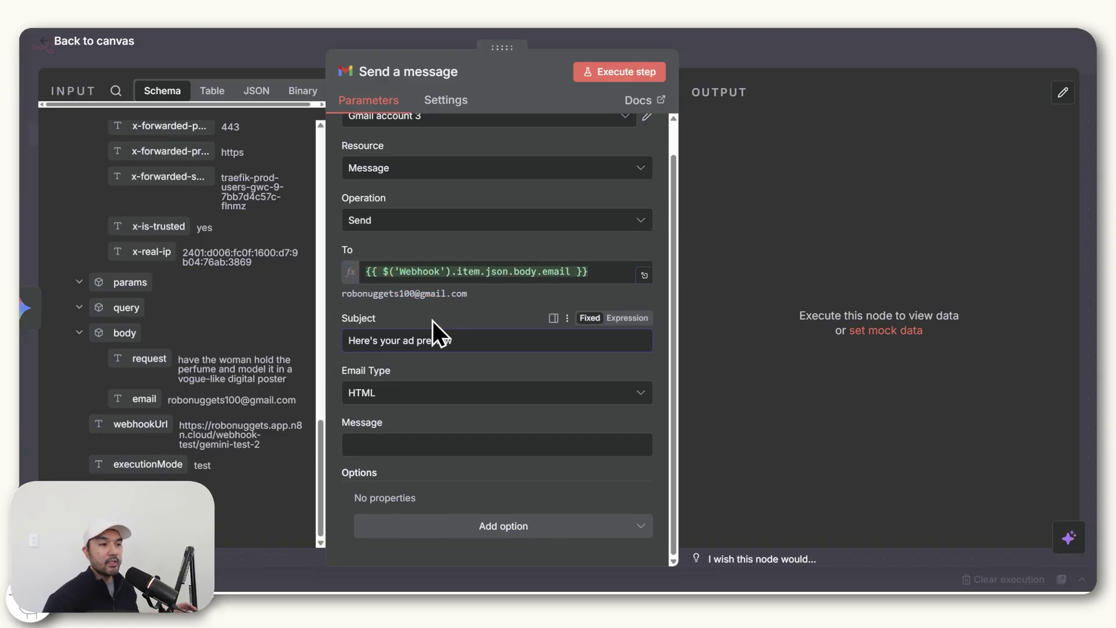
{"action": "left_click", "coordinate": [412, 443]}
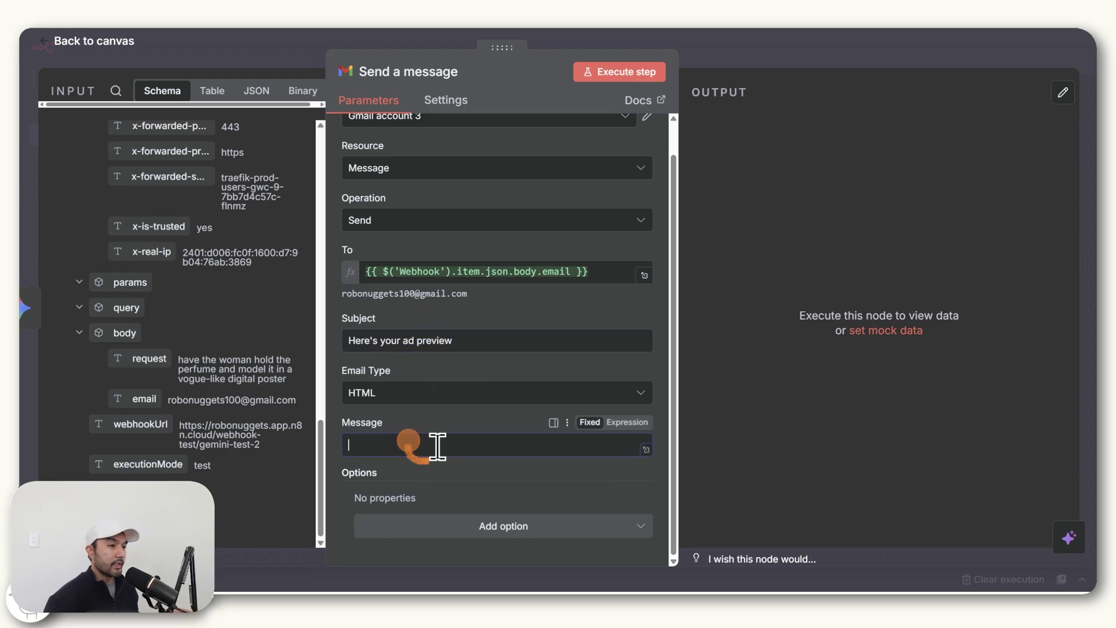
Attach the binary field 'edited' and run the Gmail step to send the test email
{"action": "left_click", "coordinate": [385, 530]}
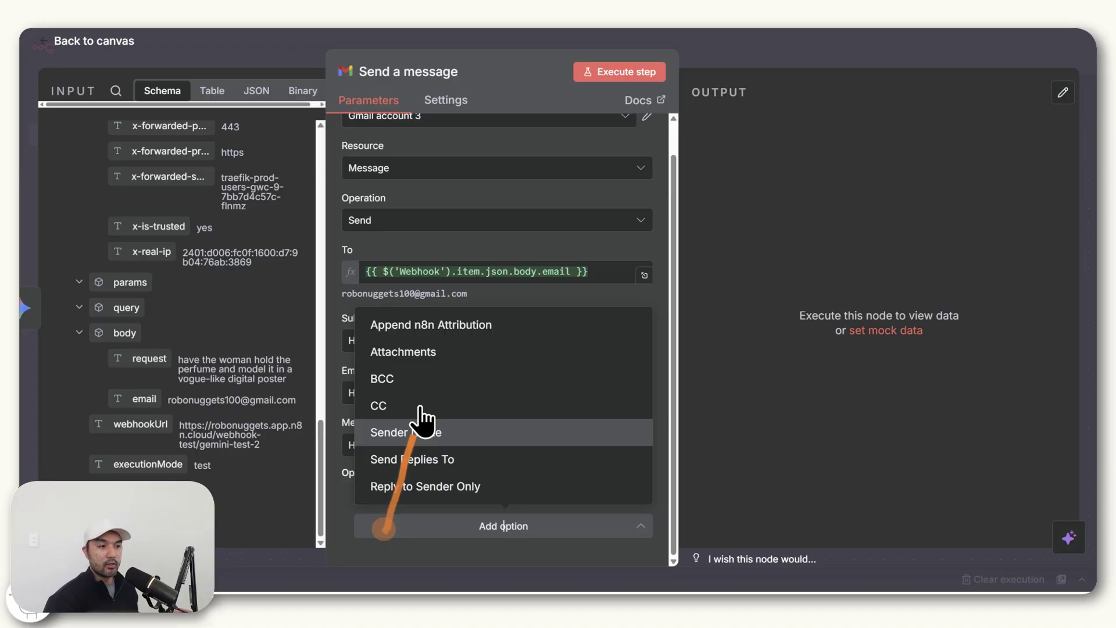
{"action": "left_click", "coordinate": [434, 352]}
{"action": "scroll", "coordinate": [408, 502], "scroll_direction": "down", "scroll_amount": 1}
{"action": "left_click", "coordinate": [420, 504]}
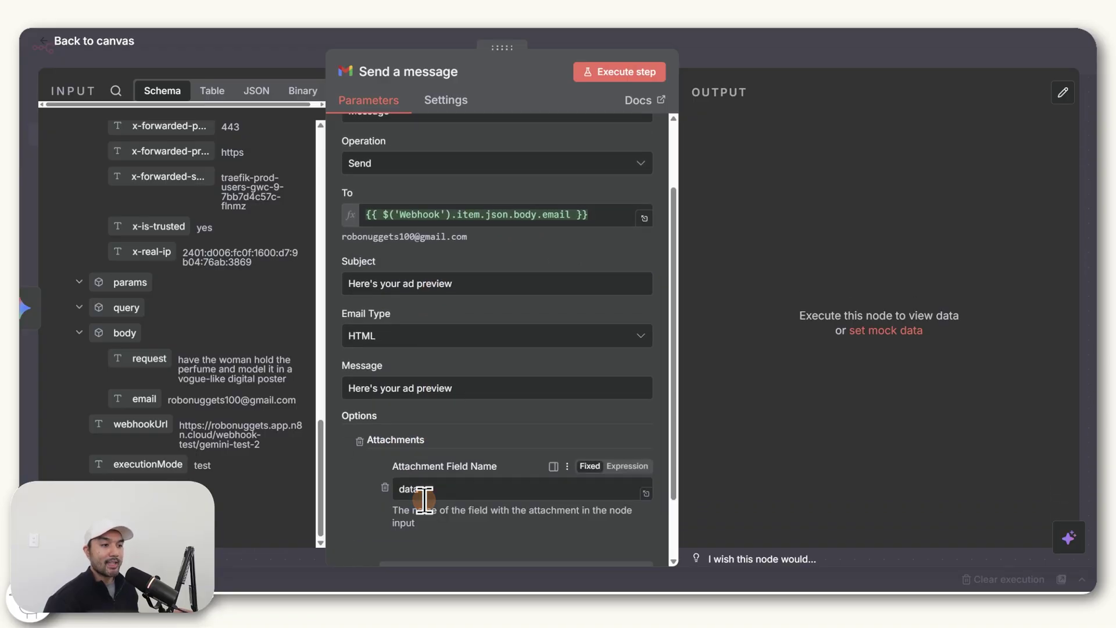
{"action": "scroll", "coordinate": [455, 474], "scroll_direction": "down", "scroll_amount": 2}
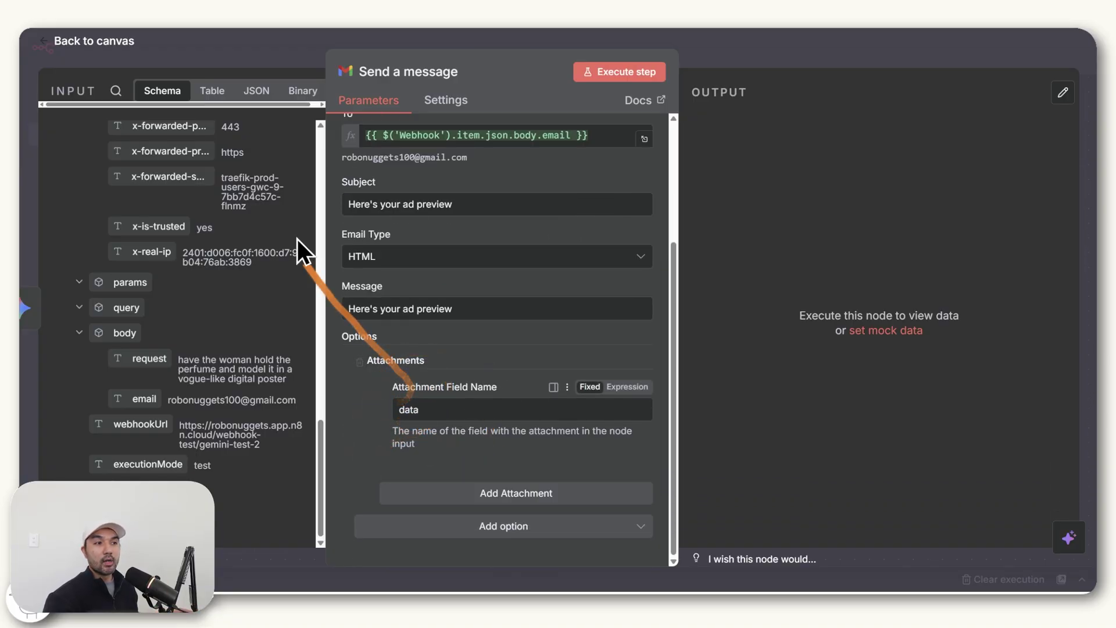
{"action": "left_click", "coordinate": [301, 91]}
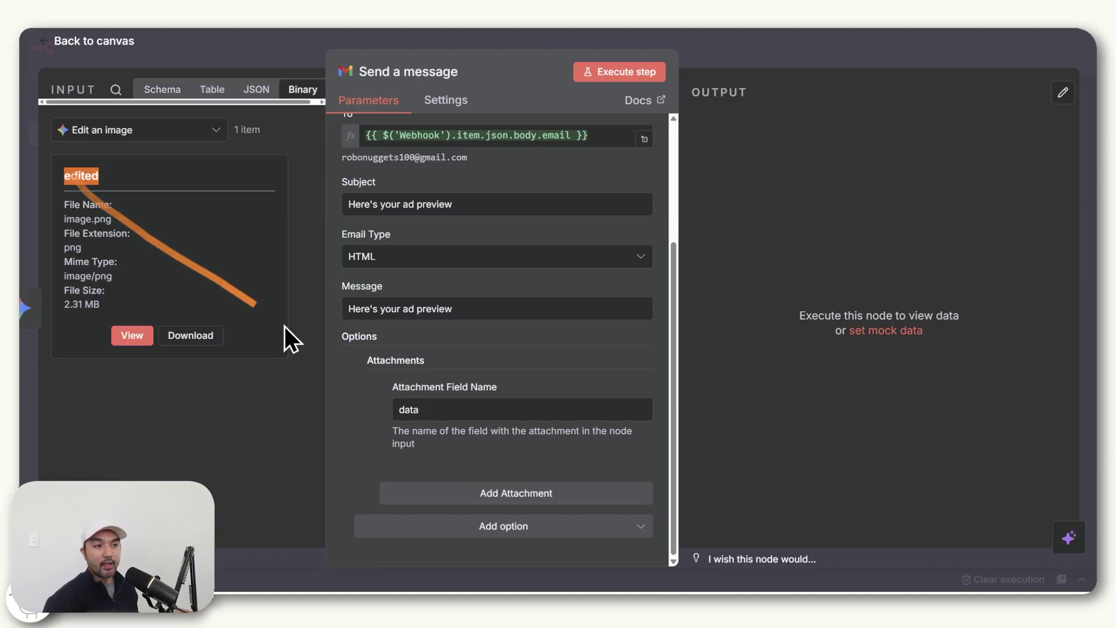
{"action": "double_click", "coordinate": [409, 409]}
{"action": "type", "text": "edited"}
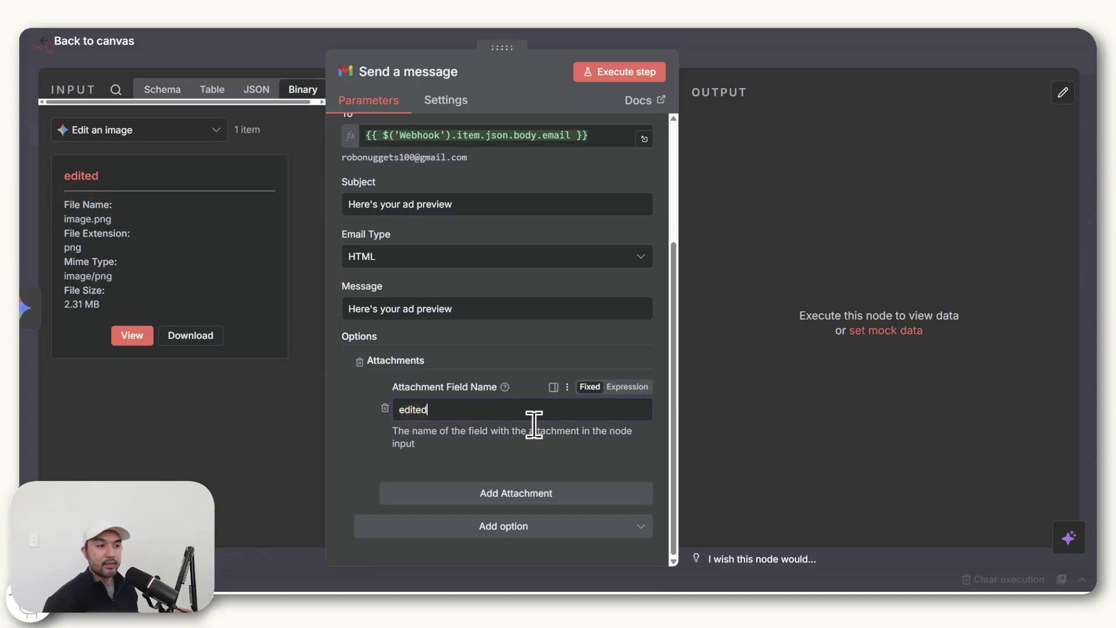
{"action": "left_click", "coordinate": [611, 75]}
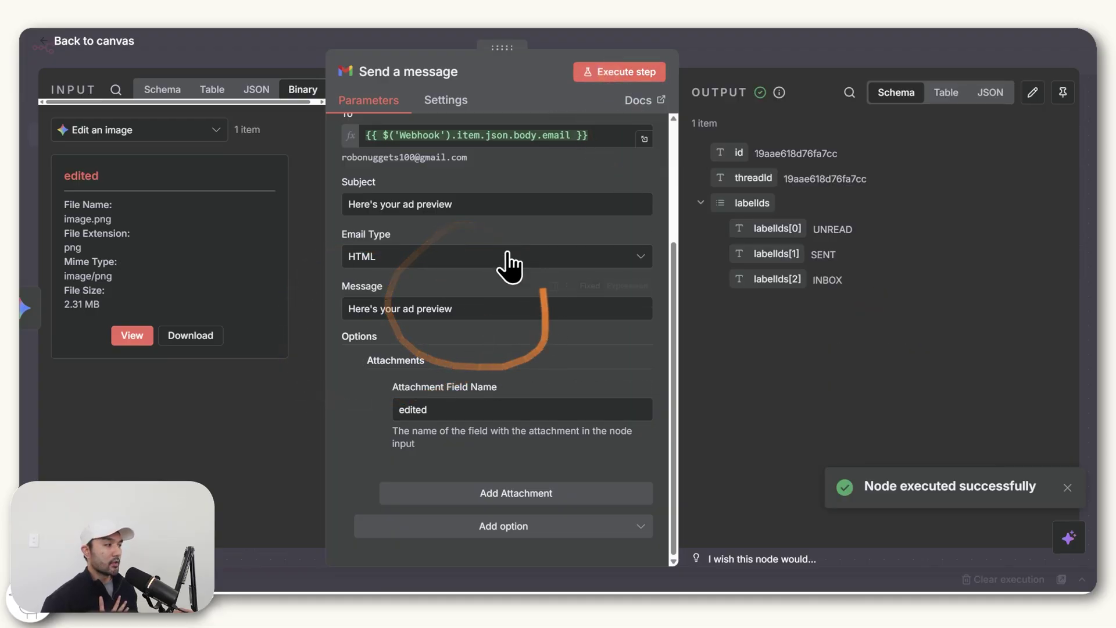
{"action": "left_click_drag", "start_coordinate": [447, 296], "coordinate": [481, 355]}
Open the received 'Here's your ad preview' email and check its image attachment
{"action": "scroll", "coordinate": [444, 354], "scroll_direction": "up", "scroll_amount": 5}
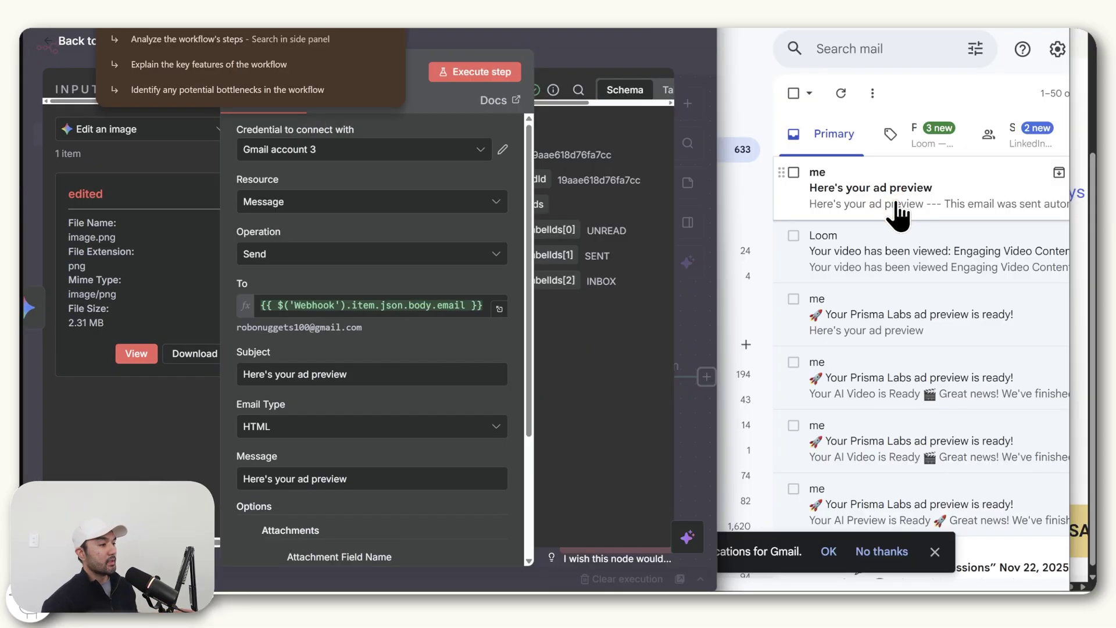
{"action": "left_click", "coordinate": [898, 215]}
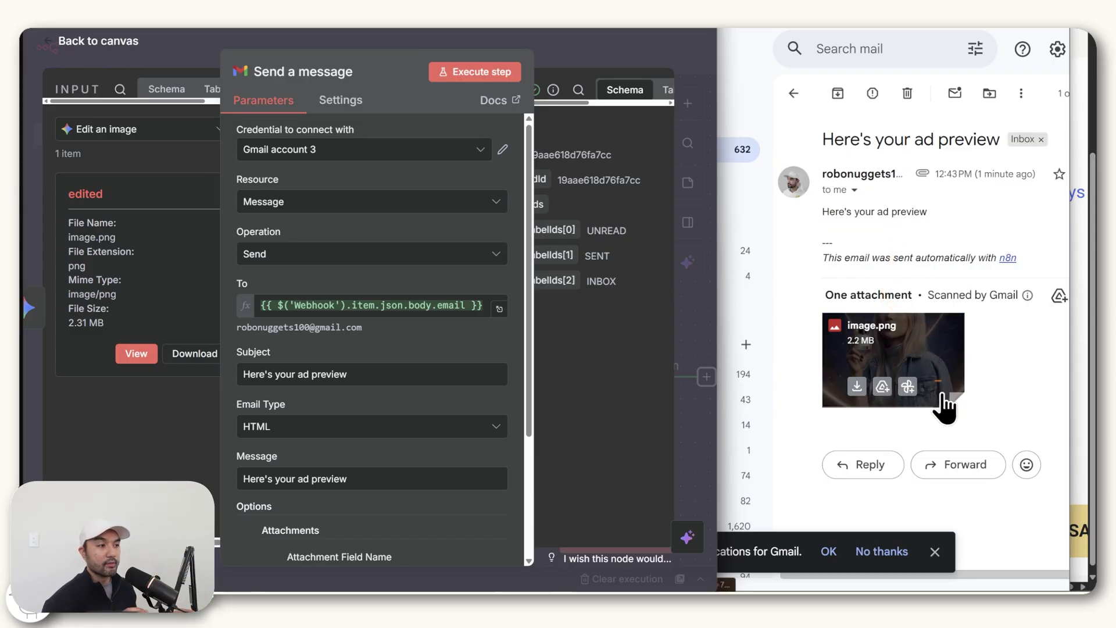
{"action": "left_click_drag", "start_coordinate": [942, 410], "coordinate": [944, 414]}
{"action": "left_click_drag", "start_coordinate": [976, 257], "coordinate": [824, 259]}
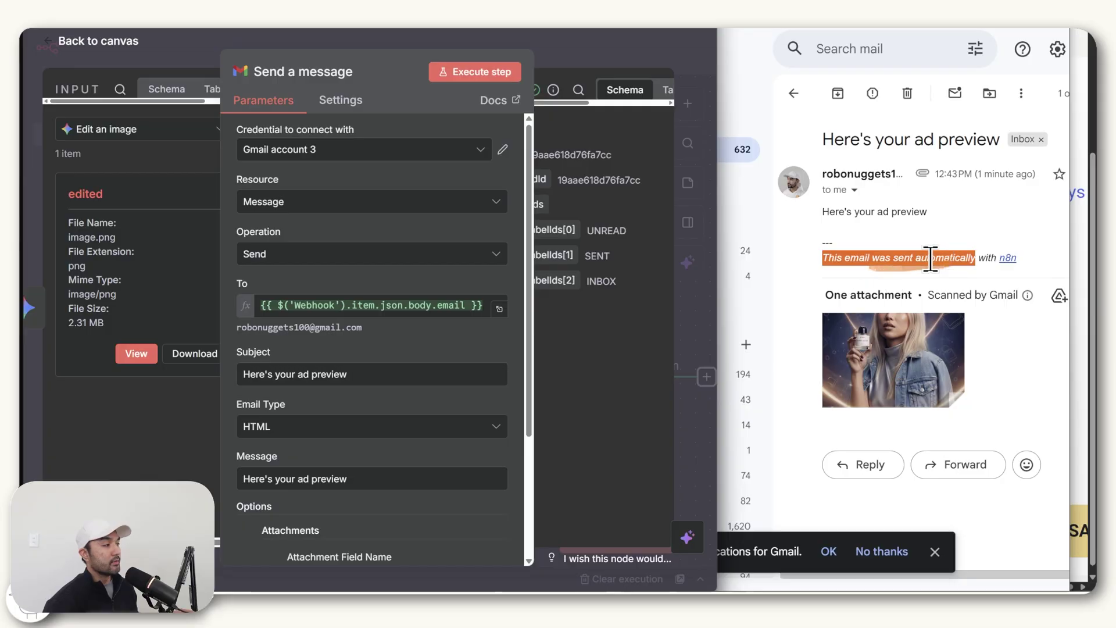
{"action": "left_click_drag", "start_coordinate": [903, 281], "coordinate": [362, 292]}
{"action": "scroll", "coordinate": [355, 465], "scroll_direction": "down", "scroll_amount": 3}
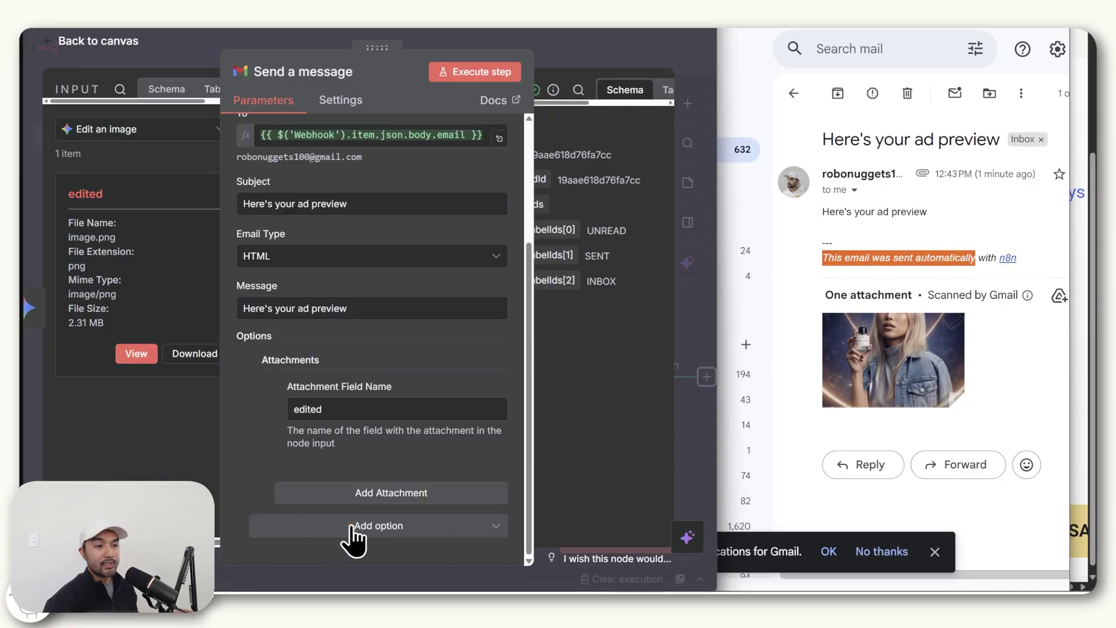
Add the 'Append n8n Attribution' option to the Gmail step
{"action": "left_click", "coordinate": [353, 526]}
{"action": "left_click", "coordinate": [349, 368]}
{"action": "scroll", "coordinate": [276, 433], "scroll_direction": "down", "scroll_amount": 1}
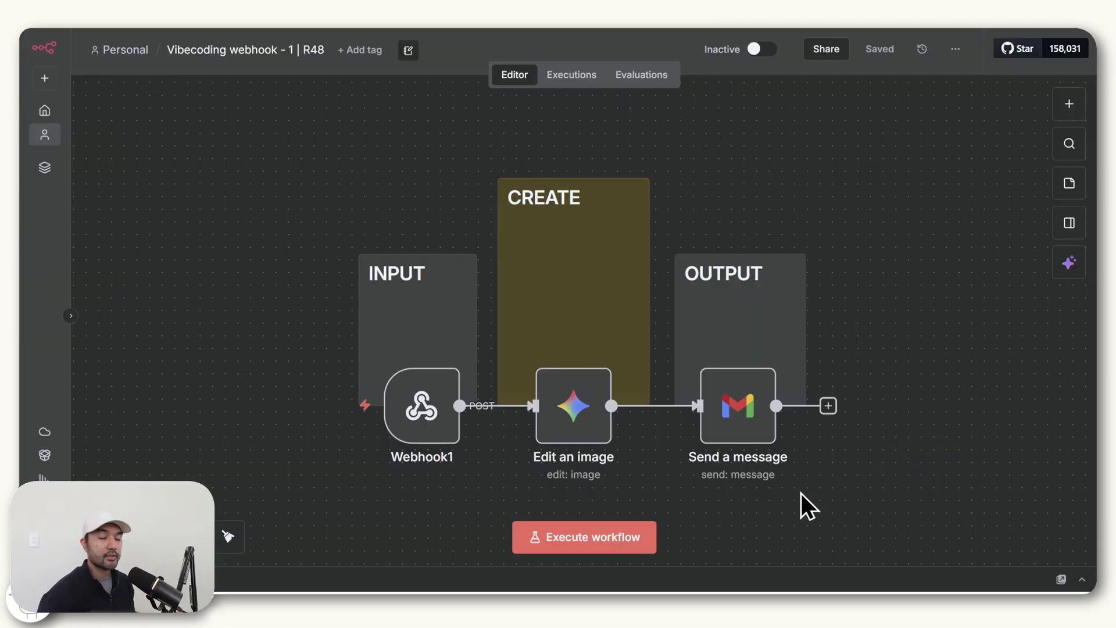
Switch the Vibecoding webhook workflow from Inactive to Active
{"action": "left_click_drag", "start_coordinate": [835, 498], "coordinate": [411, 531]}
{"action": "mouse_move", "coordinate": [465, 472]}
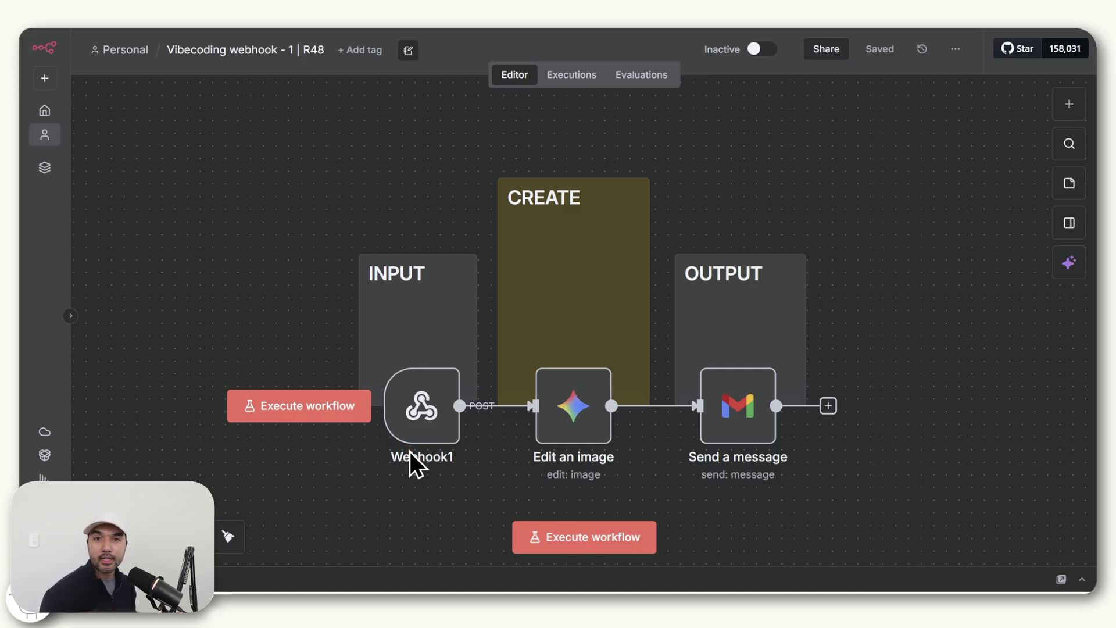
{"action": "left_click", "coordinate": [766, 61]}
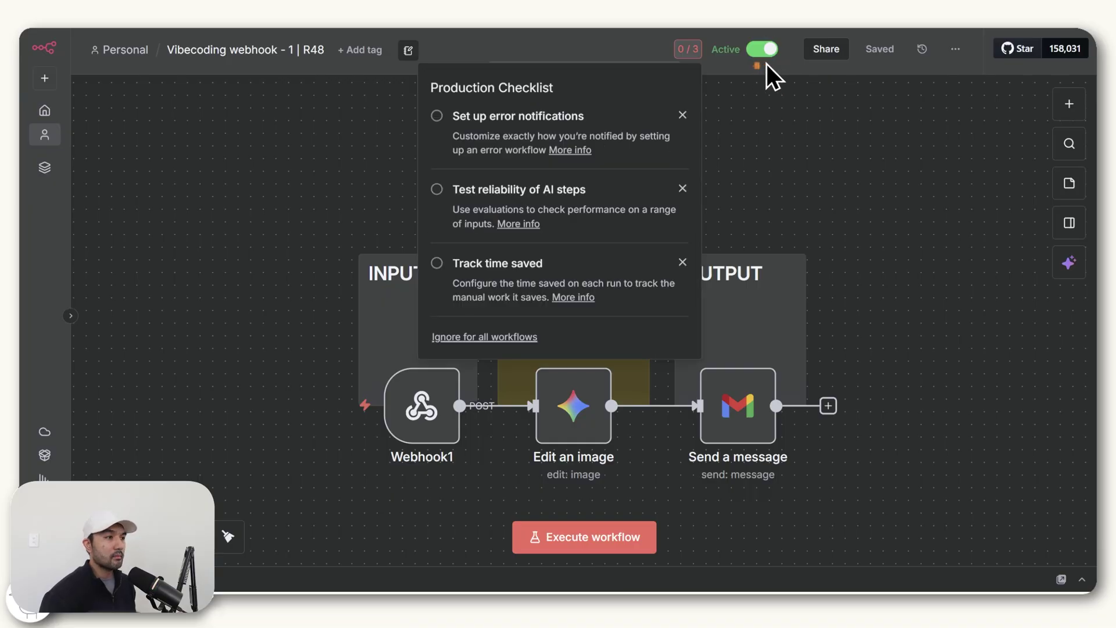
Copy Webhook1's production URL for the gemini-test path
{"action": "double_click", "coordinate": [424, 421]}
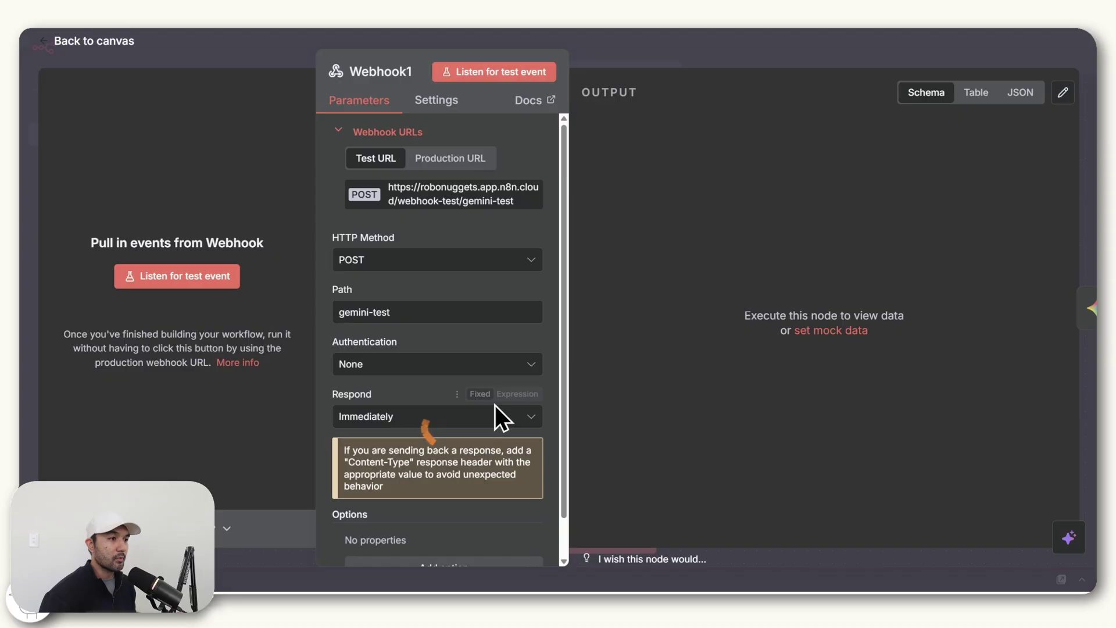
{"action": "left_click", "coordinate": [431, 163]}
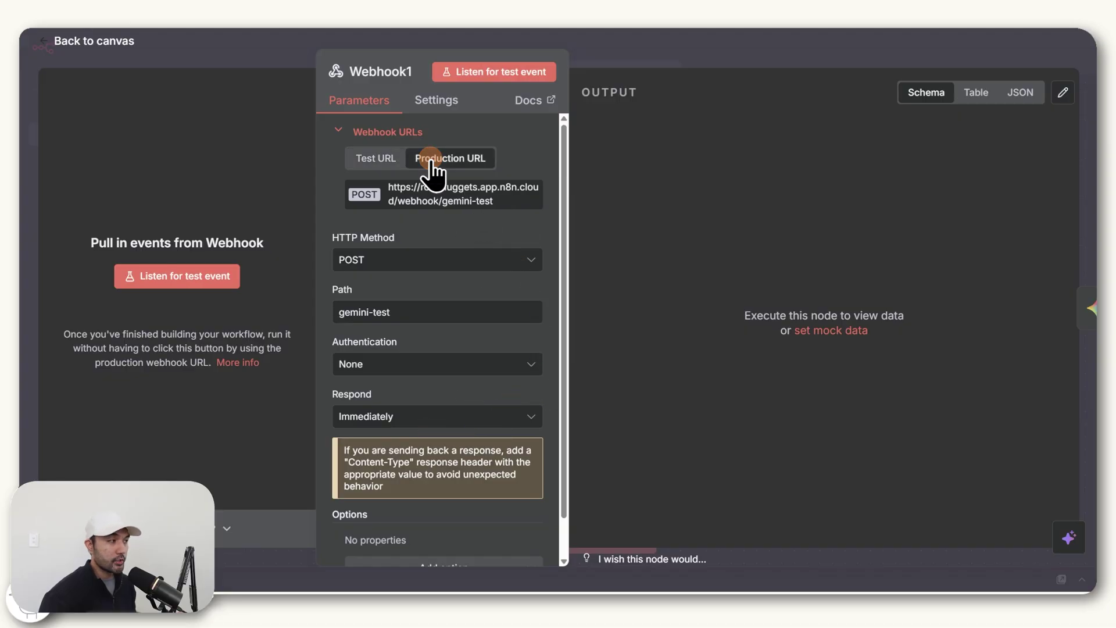
{"action": "left_click", "coordinate": [465, 204]}
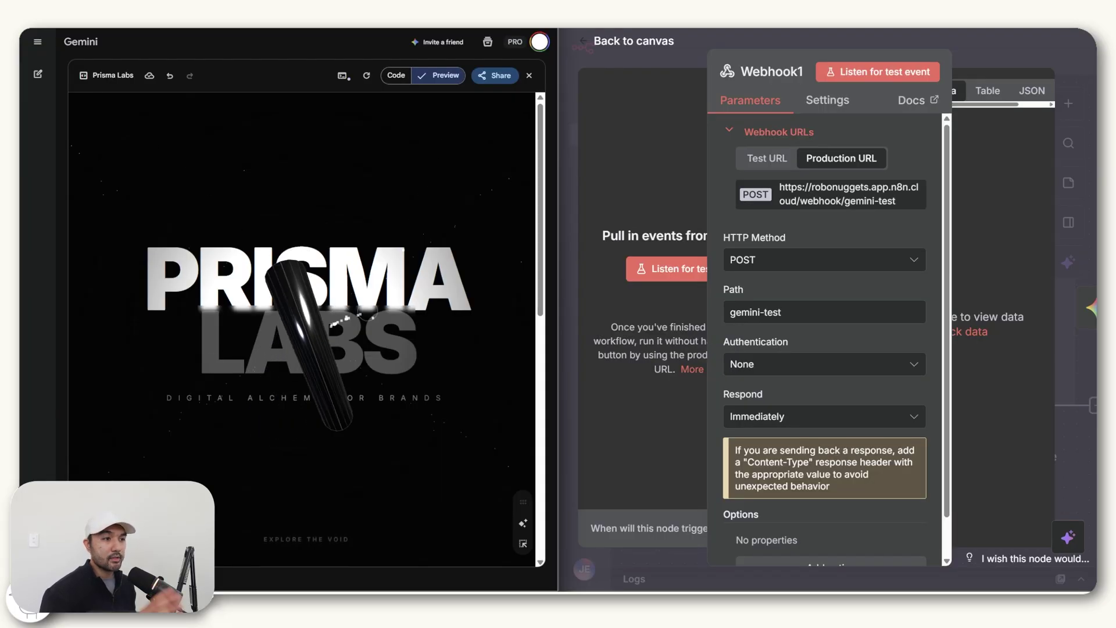
Have Gemini point the site's form at the production webhook URL, then submit a test ad request
{"action": "scroll", "coordinate": [366, 314], "scroll_direction": "down", "scroll_amount": 10}
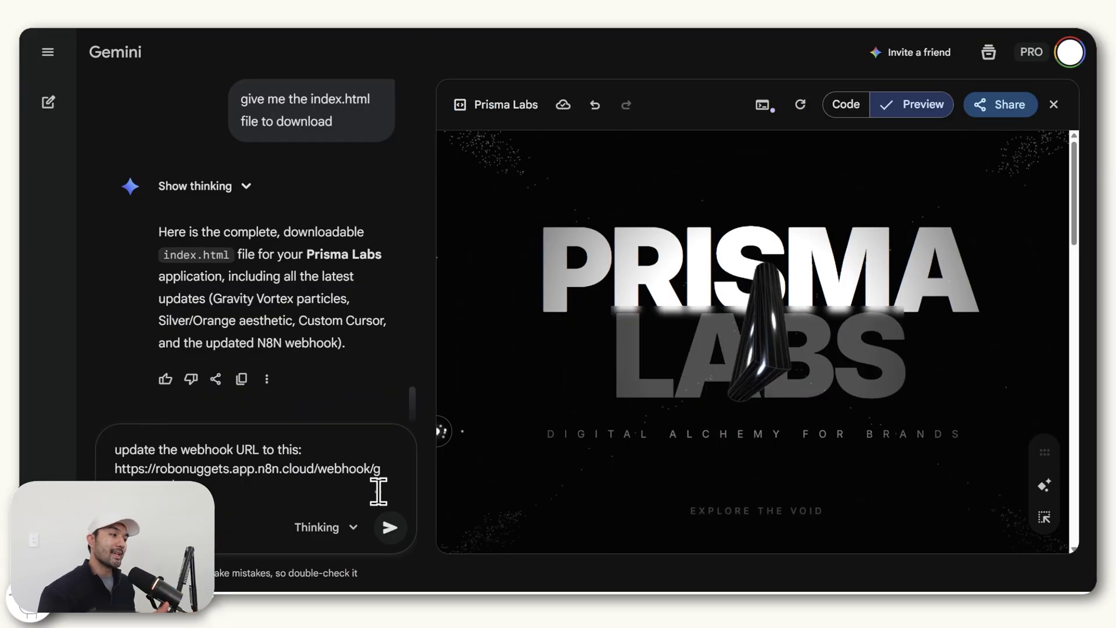
{"action": "left_click", "coordinate": [389, 528]}
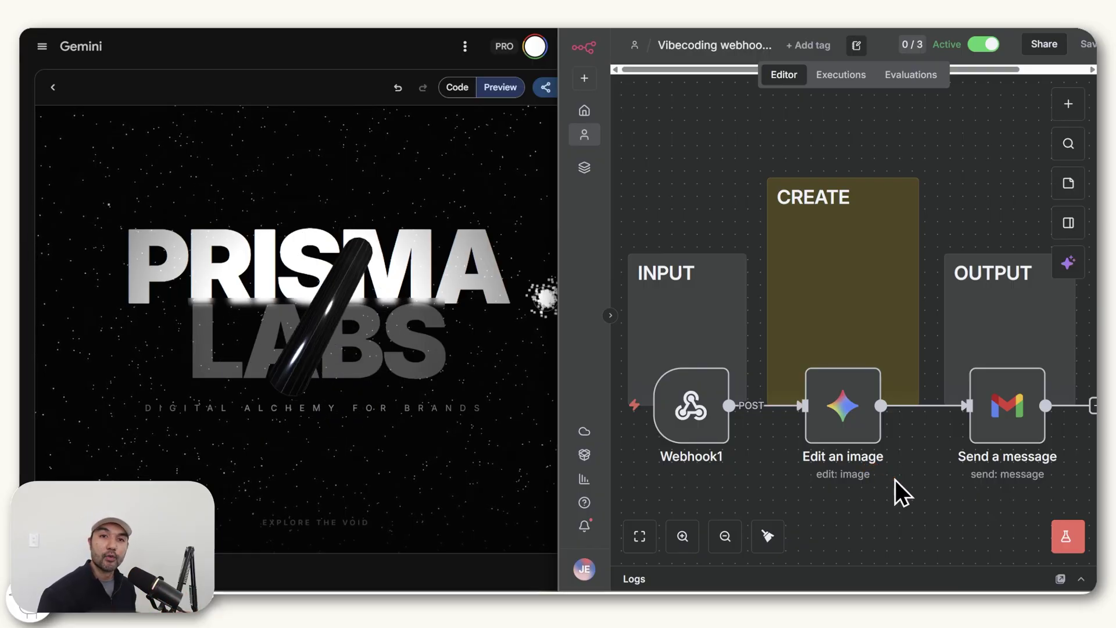
{"action": "scroll", "coordinate": [307, 335], "scroll_direction": "down", "scroll_amount": 10}
{"action": "scroll", "coordinate": [307, 335], "scroll_direction": "up", "scroll_amount": 2}
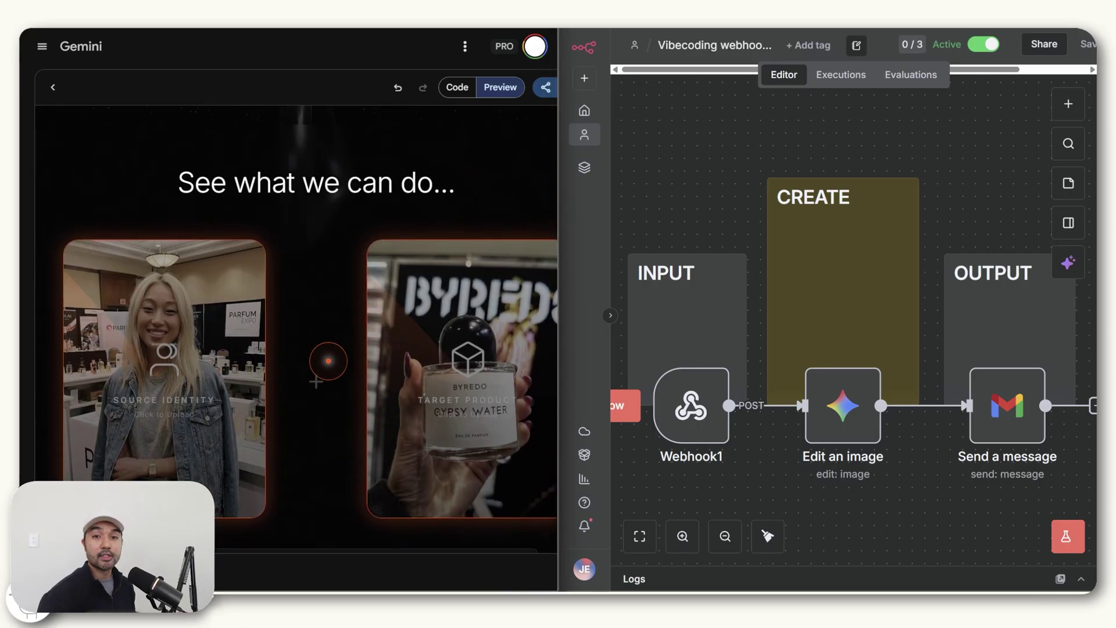
{"action": "scroll", "coordinate": [322, 356], "scroll_direction": "down", "scroll_amount": 2}
{"action": "scroll", "coordinate": [328, 362], "scroll_direction": "down", "scroll_amount": 1}
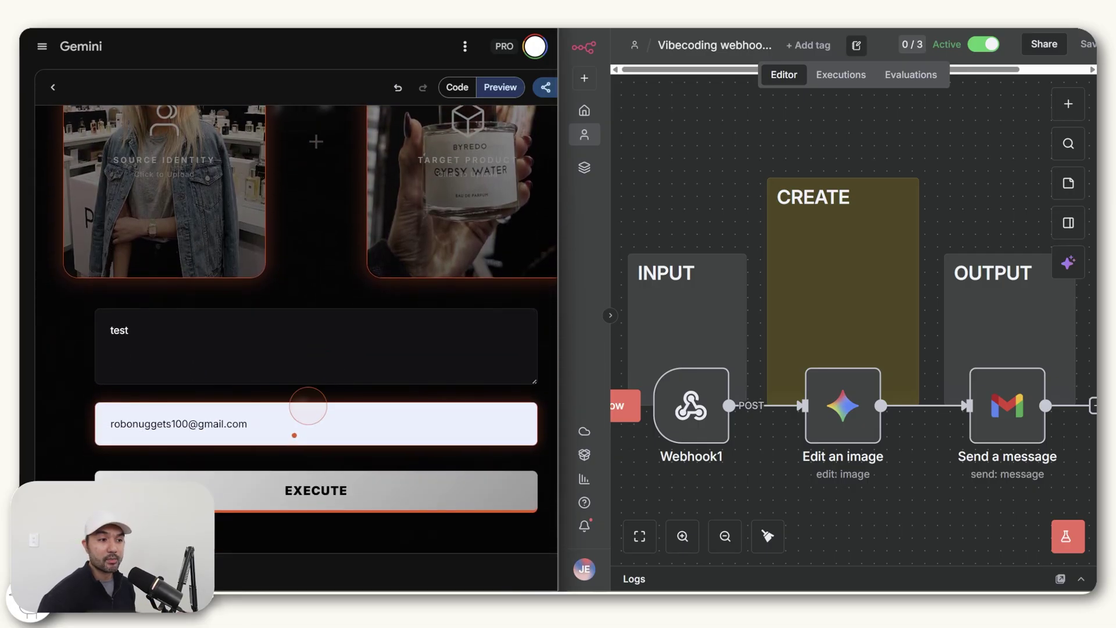
{"action": "left_click", "coordinate": [287, 495]}
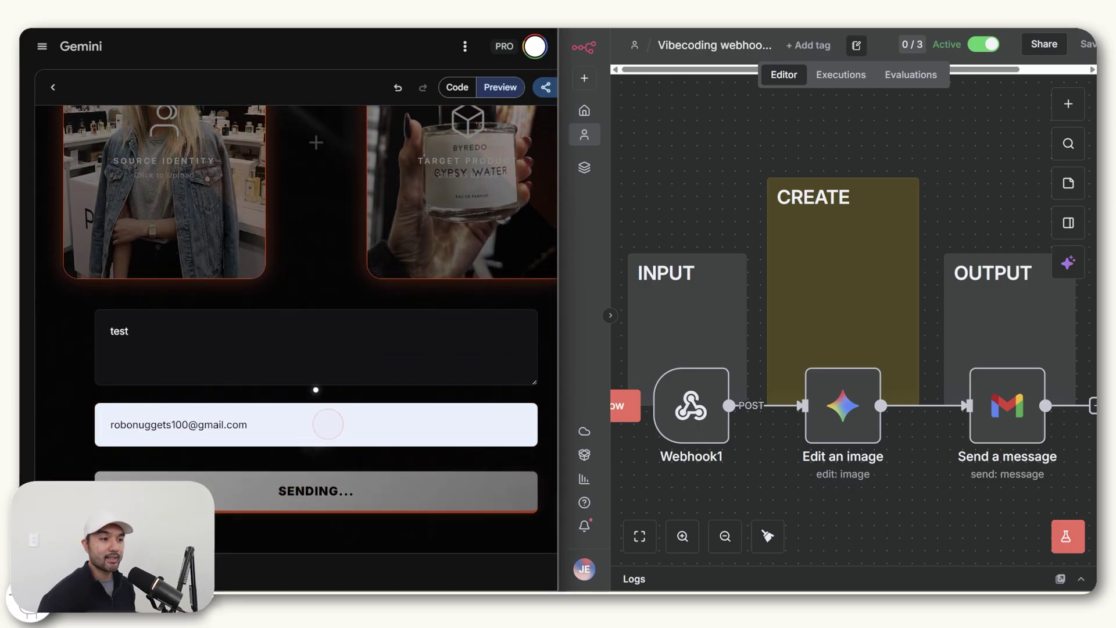
Inspect the newest n8n execution, the 13:06:48 run, to confirm it succeeded
{"action": "left_click", "coordinate": [827, 84]}
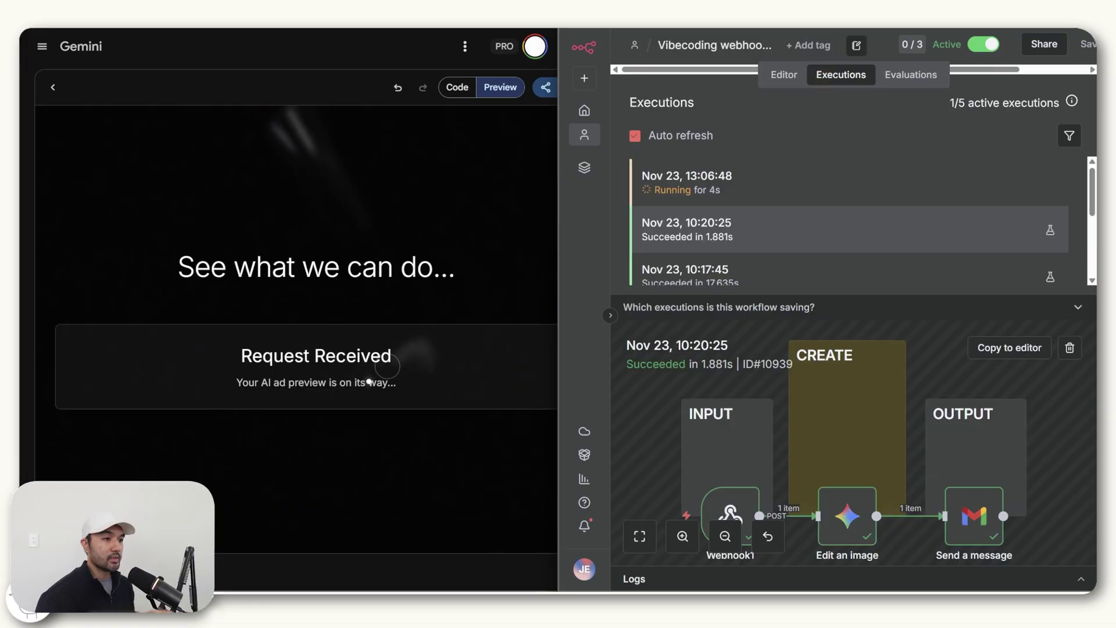
{"action": "left_click", "coordinate": [778, 194]}
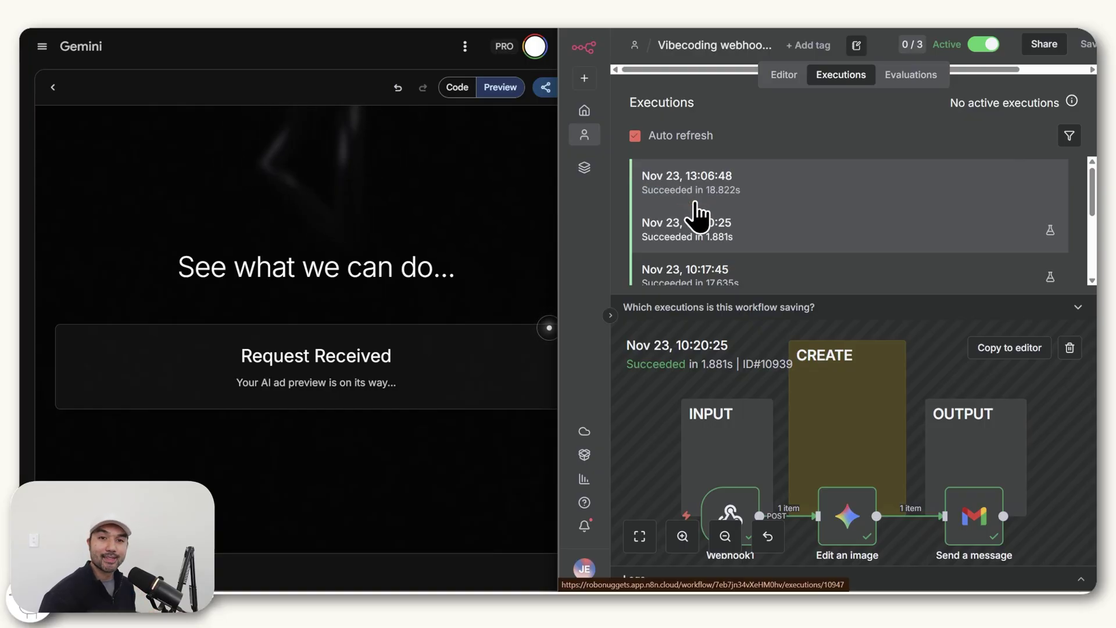
{"action": "left_click", "coordinate": [734, 195]}
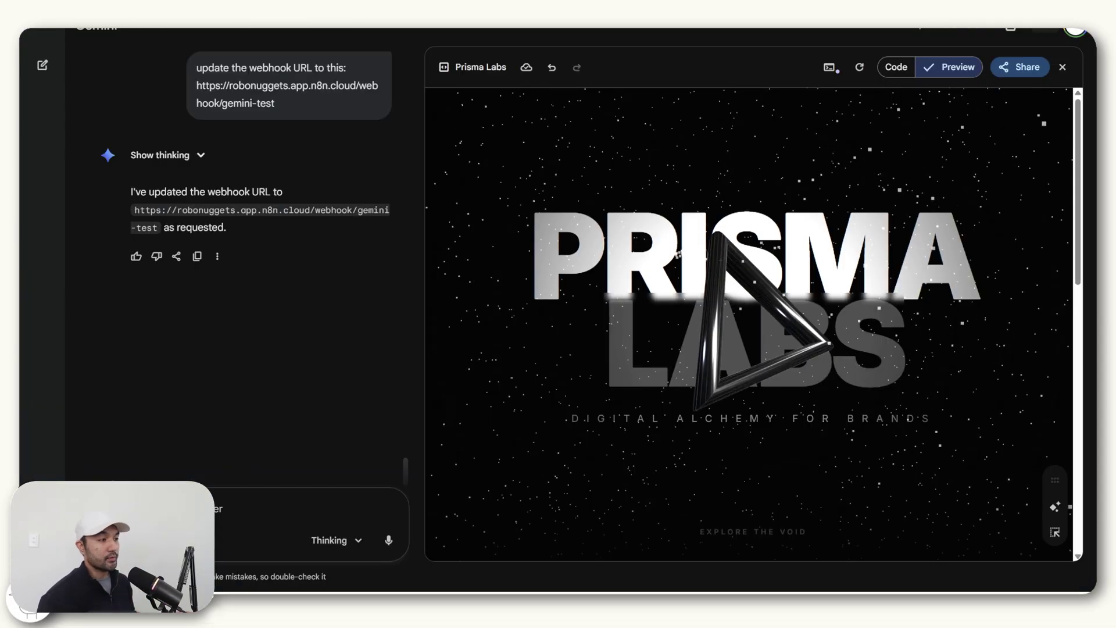
Select the full Prisma Labs site code in Gemini's Code view for copying
{"action": "left_click", "coordinate": [898, 69]}
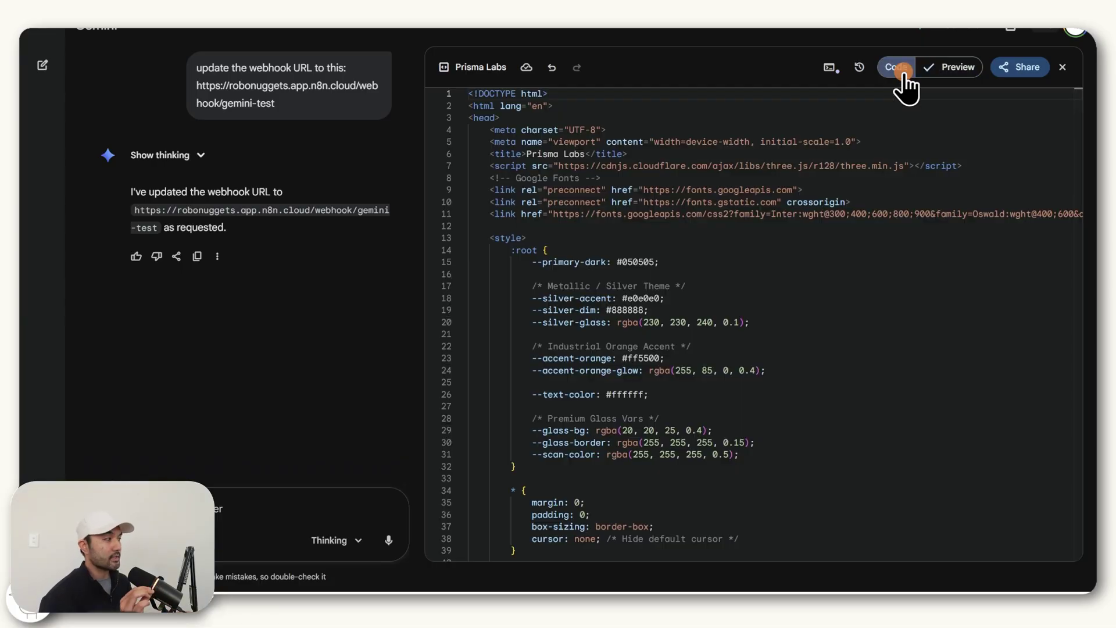
{"action": "left_click", "coordinate": [689, 182]}
{"action": "key", "text": "ctrl+a"}
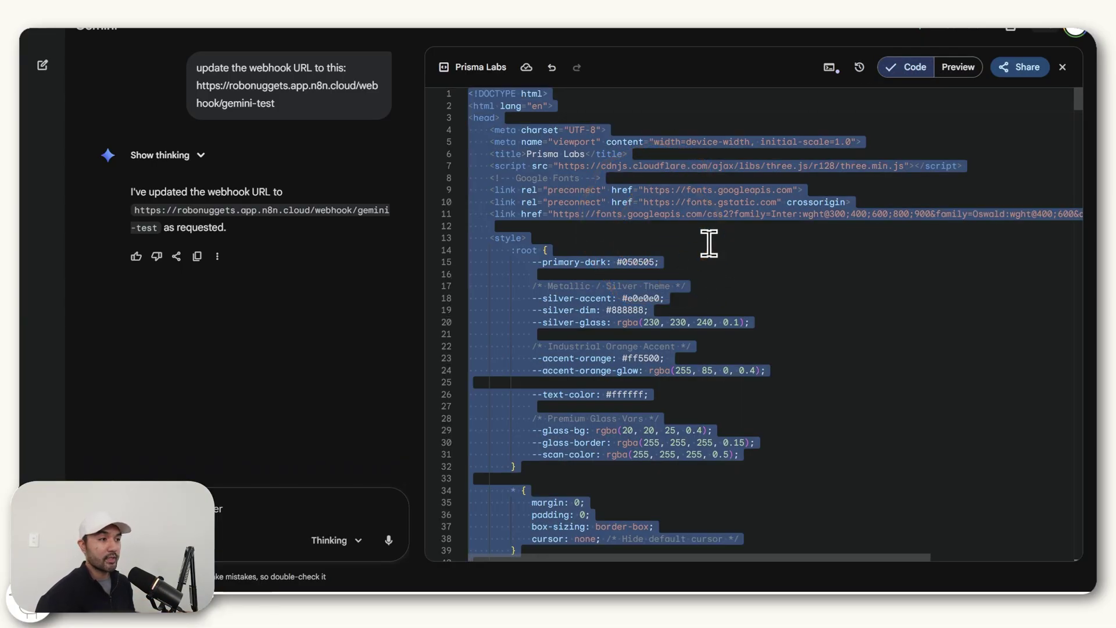
Create a new file named index.html in the EXAMPLE folder
{"action": "key", "text": "alt+Tab"}
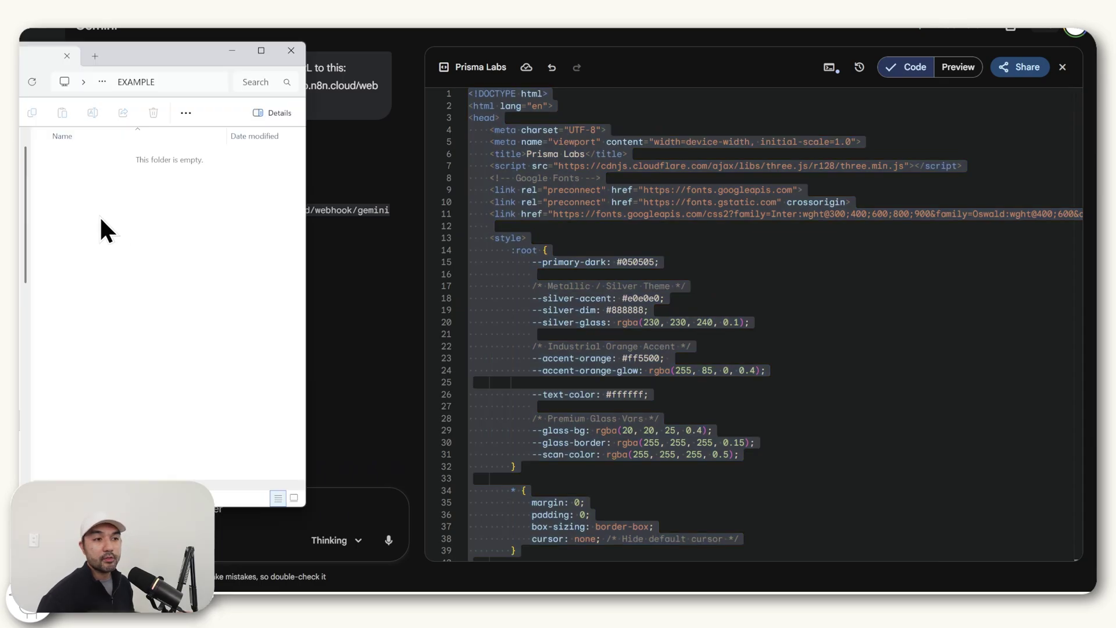
{"action": "right_click", "coordinate": [99, 216]}
{"action": "mouse_move", "coordinate": [149, 316]}
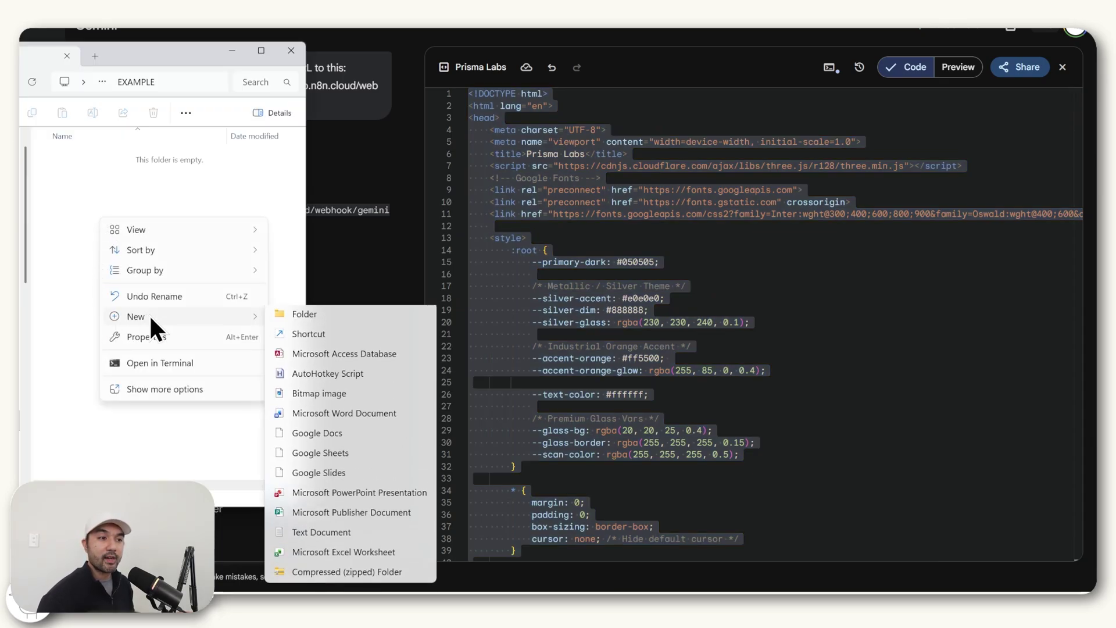
{"action": "left_click", "coordinate": [342, 540]}
{"action": "key", "text": "BackSpace"}
{"action": "type", "text": "index."}
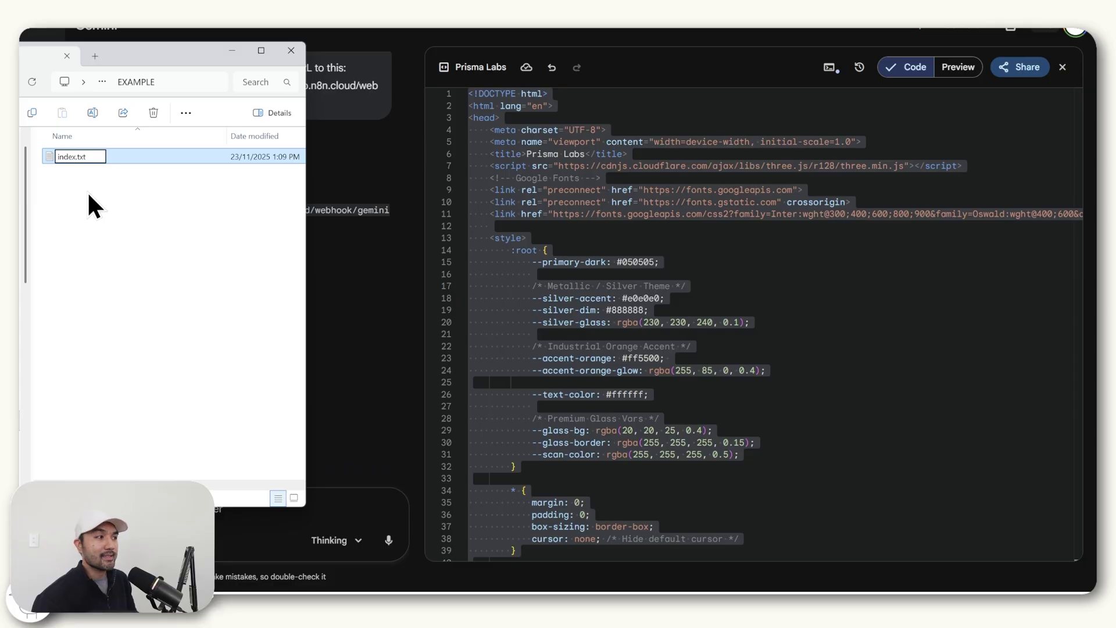
{"action": "type", "text": "html"}
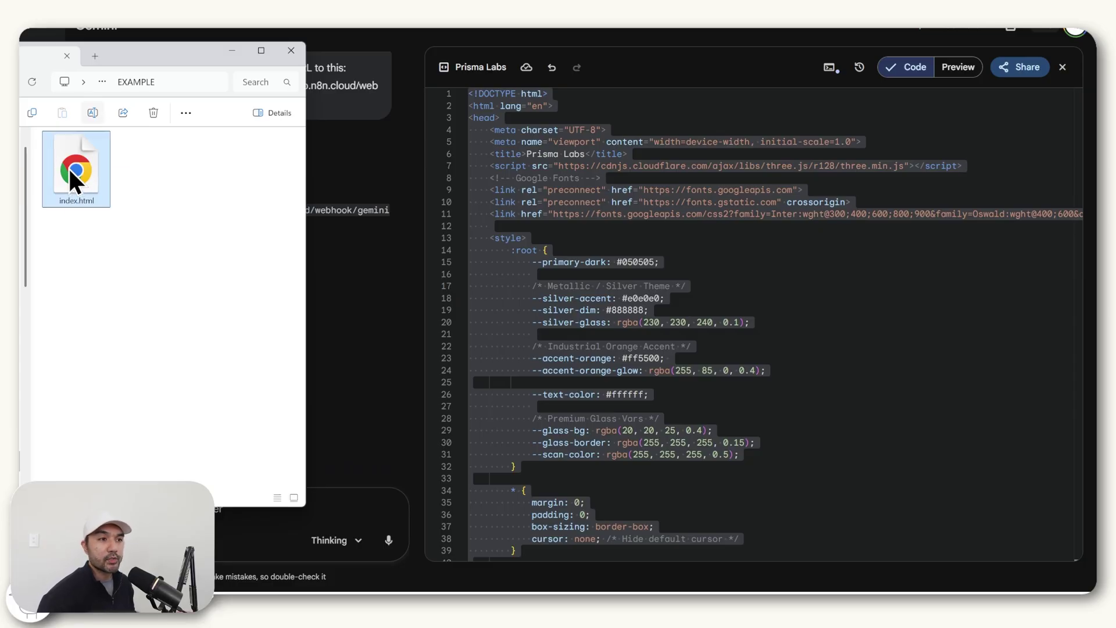
Open index.html in Notepad, paste the site code and save it
{"action": "right_click", "coordinate": [69, 167]}
{"action": "mouse_move", "coordinate": [235, 216]}
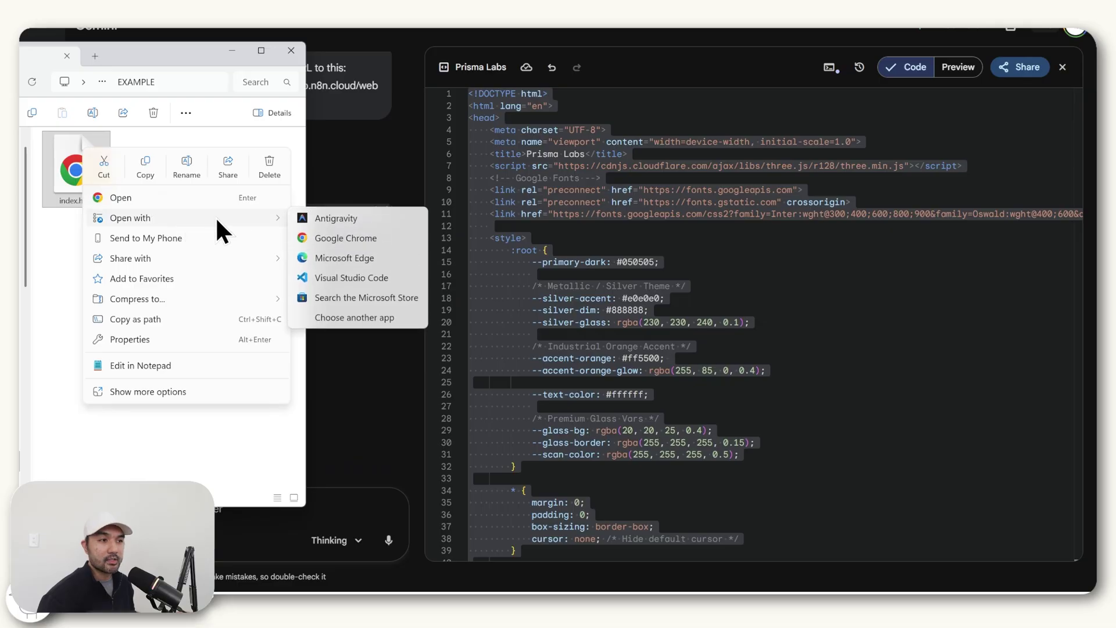
{"action": "left_click", "coordinate": [372, 320]}
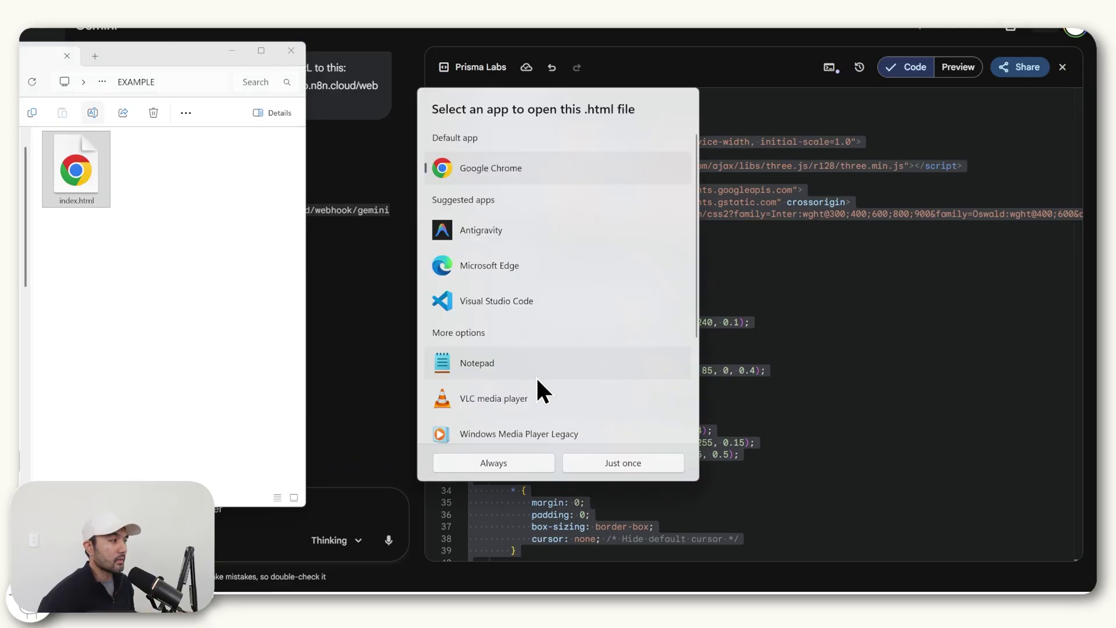
{"action": "left_click", "coordinate": [536, 362]}
{"action": "left_click", "coordinate": [619, 464]}
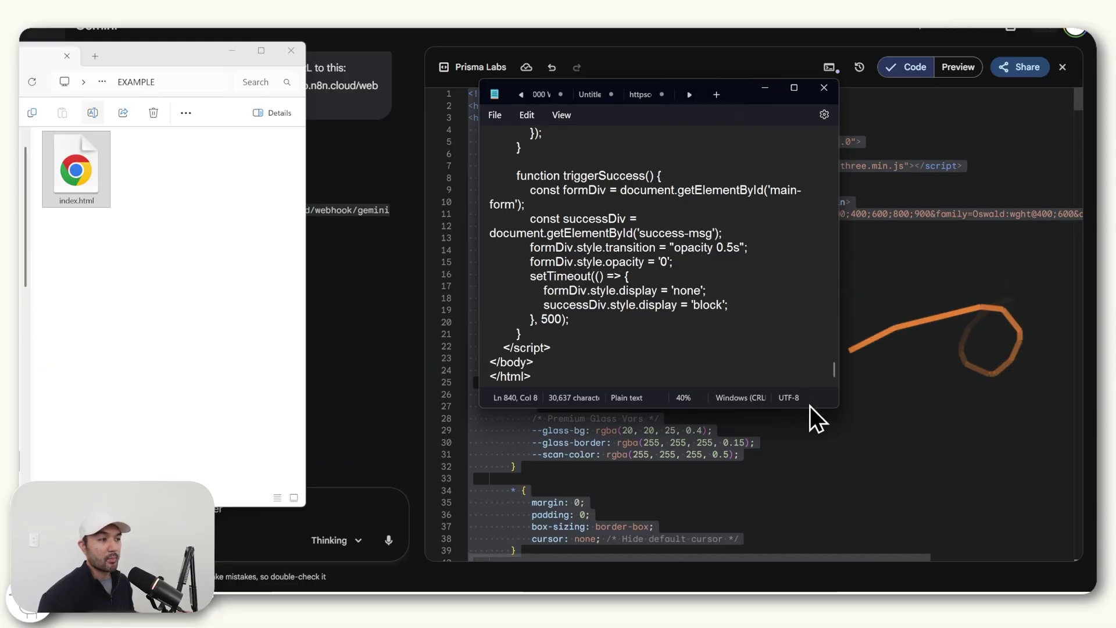
{"action": "left_click", "coordinate": [734, 305]}
{"action": "key", "text": "alt+F4"}
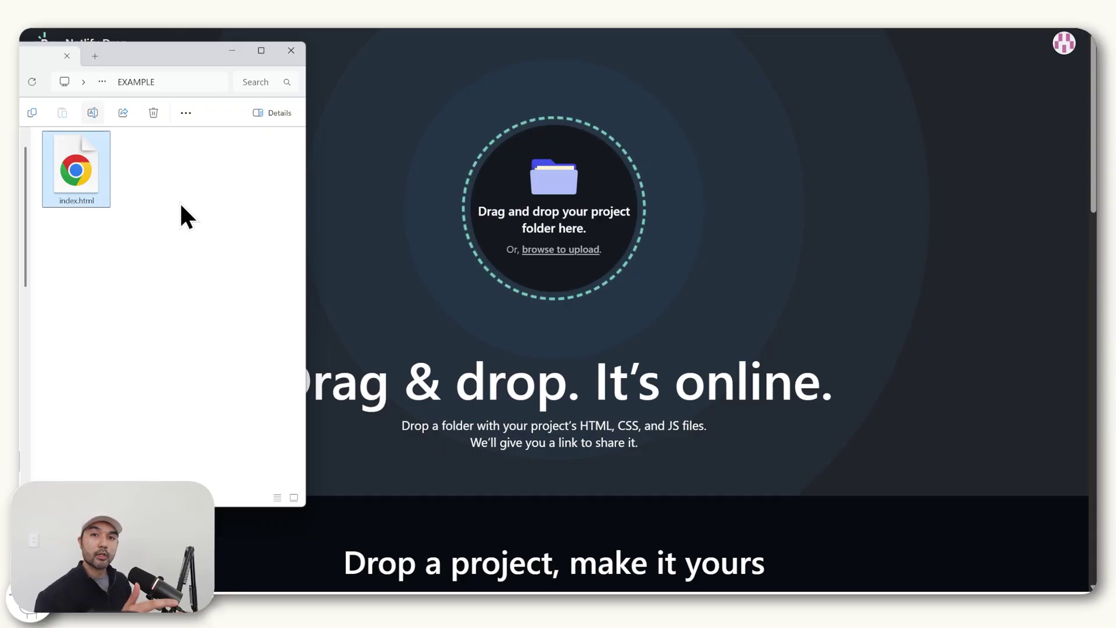
Drop index.html onto Netlify Drop, then create a 'site' folder and move index.html into it
{"action": "left_click_drag", "start_coordinate": [74, 176], "coordinate": [530, 238]}
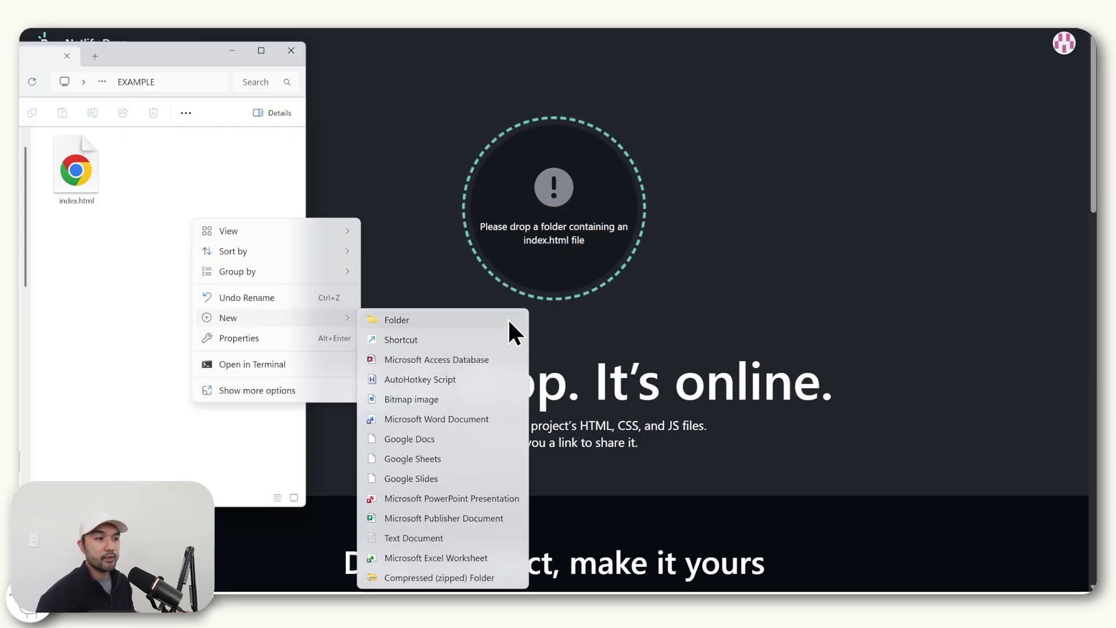
{"action": "left_click", "coordinate": [508, 320]}
{"action": "type", "text": "site"}
{"action": "left_click_drag", "start_coordinate": [164, 169], "coordinate": [598, 226]}
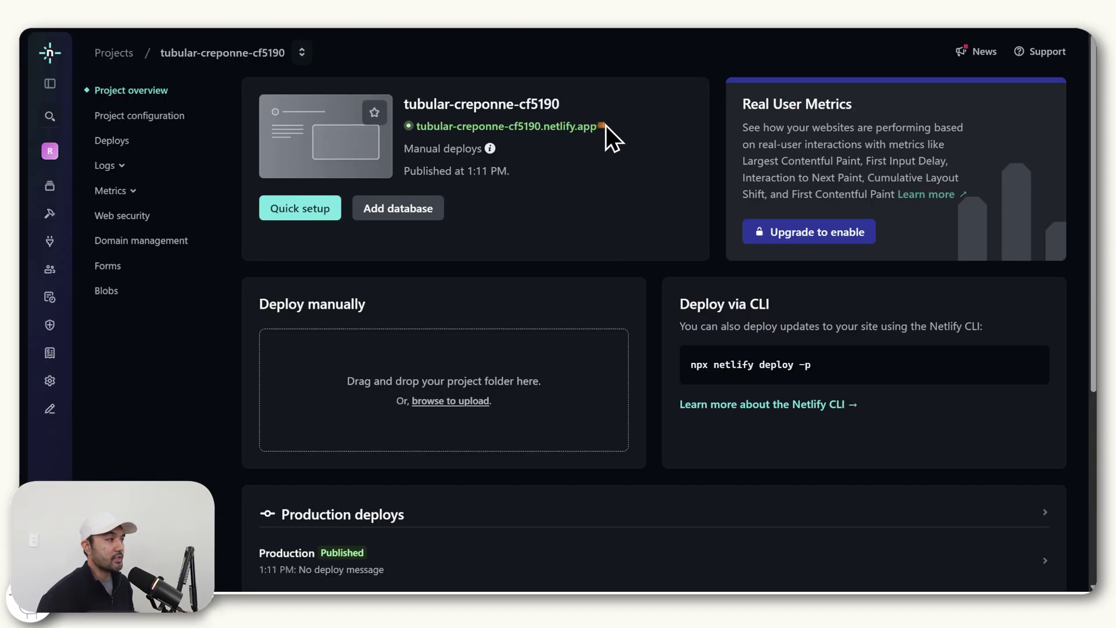
Open tubular-creponne-cf5190.netlify.app and scroll through the live PRISMA LABS page
{"action": "left_click", "coordinate": [556, 127]}
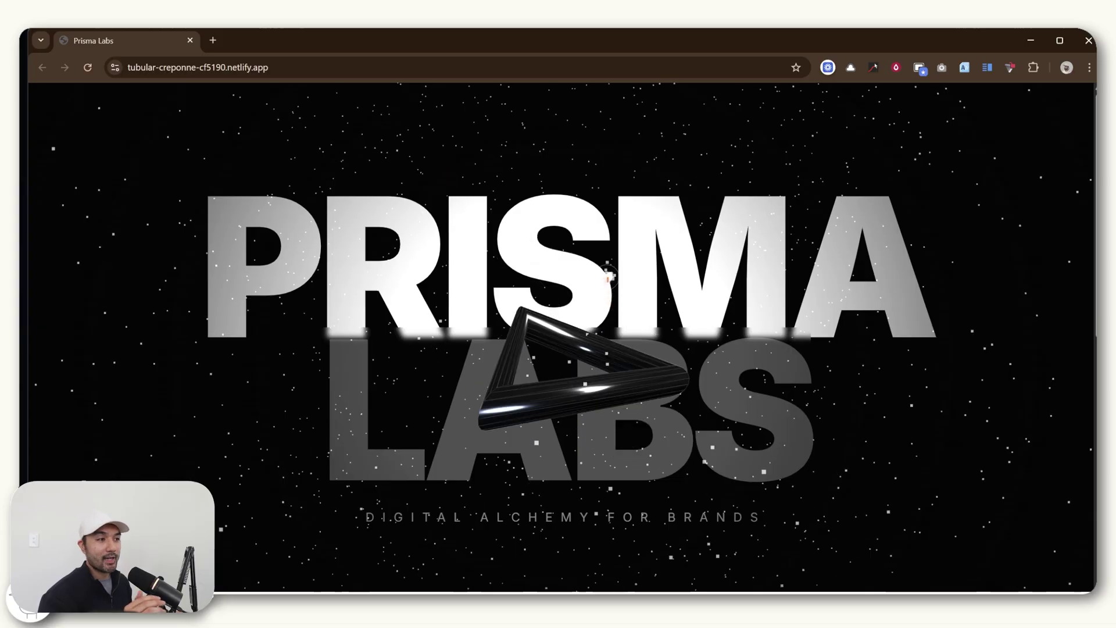
{"action": "scroll", "coordinate": [584, 261], "scroll_direction": "down", "scroll_amount": 10}
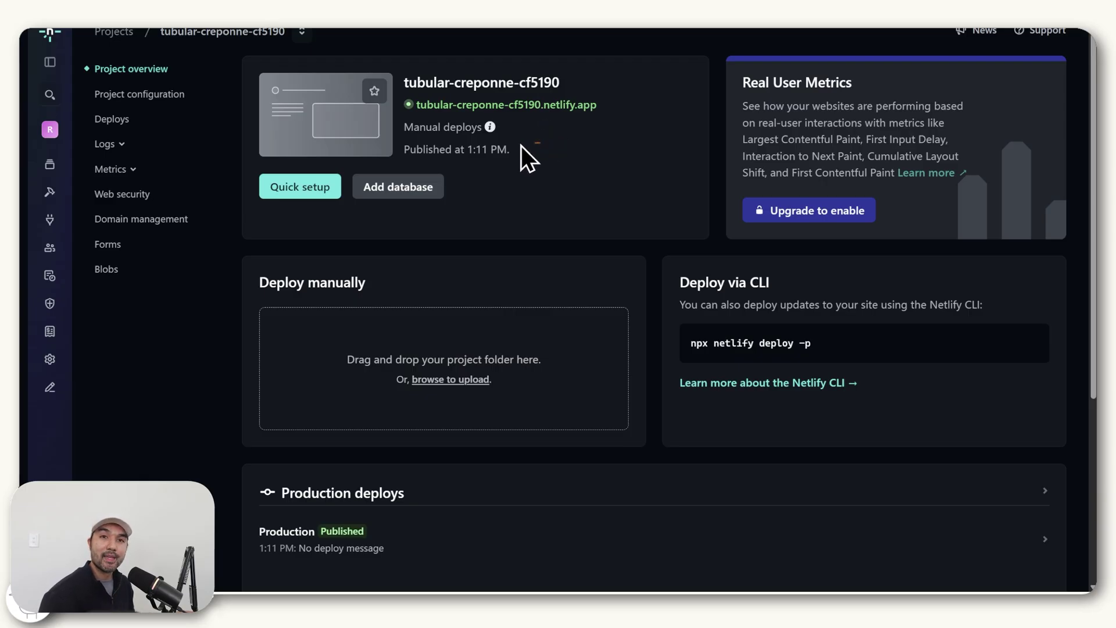
Under Domain management, search new domains for prismalabs and buy prismalabs.digital
{"action": "left_click", "coordinate": [158, 223]}
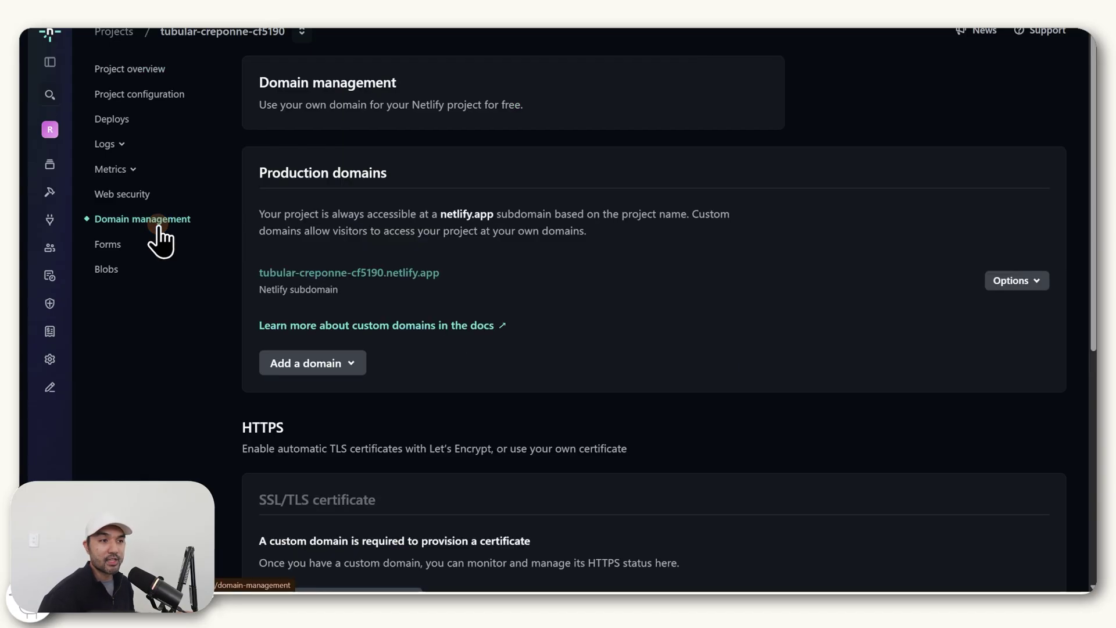
{"action": "left_click", "coordinate": [351, 364]}
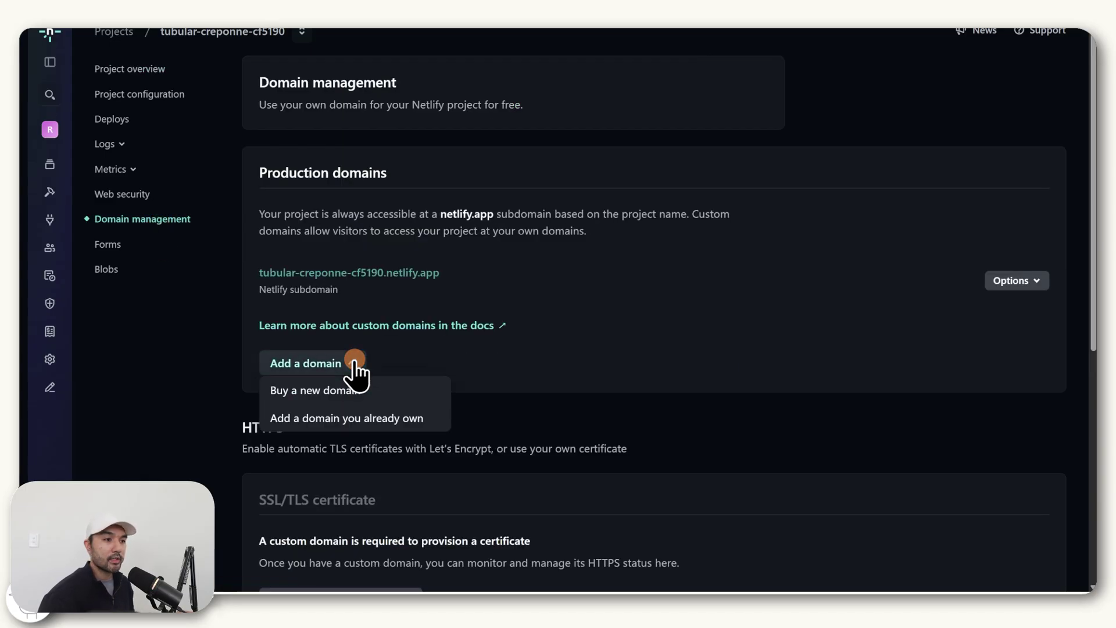
{"action": "left_click", "coordinate": [347, 392]}
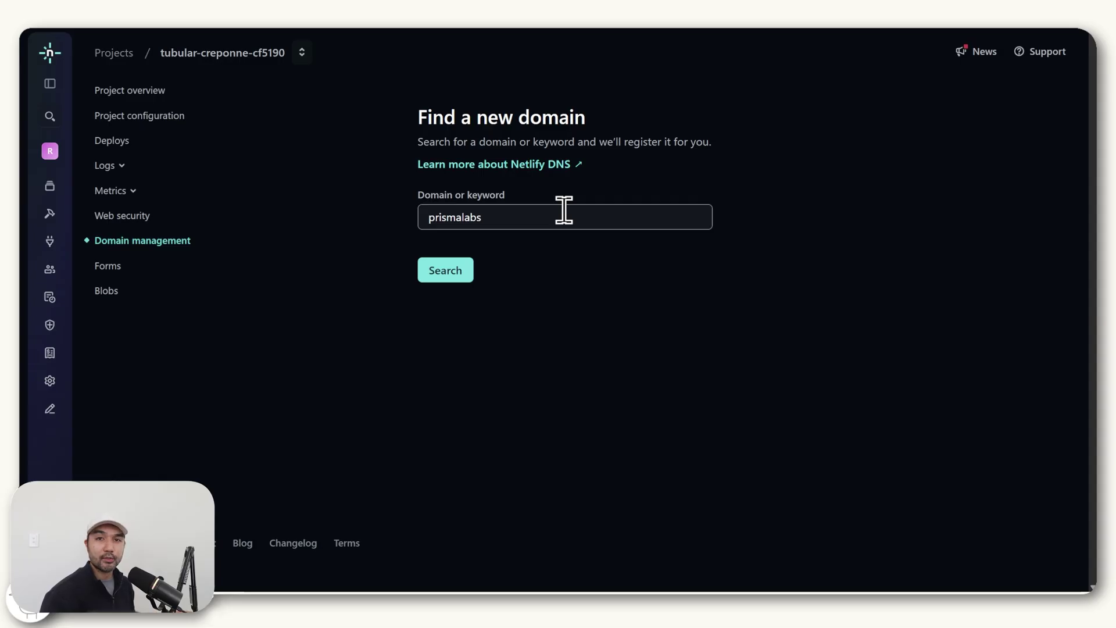
{"action": "left_click", "coordinate": [460, 272]}
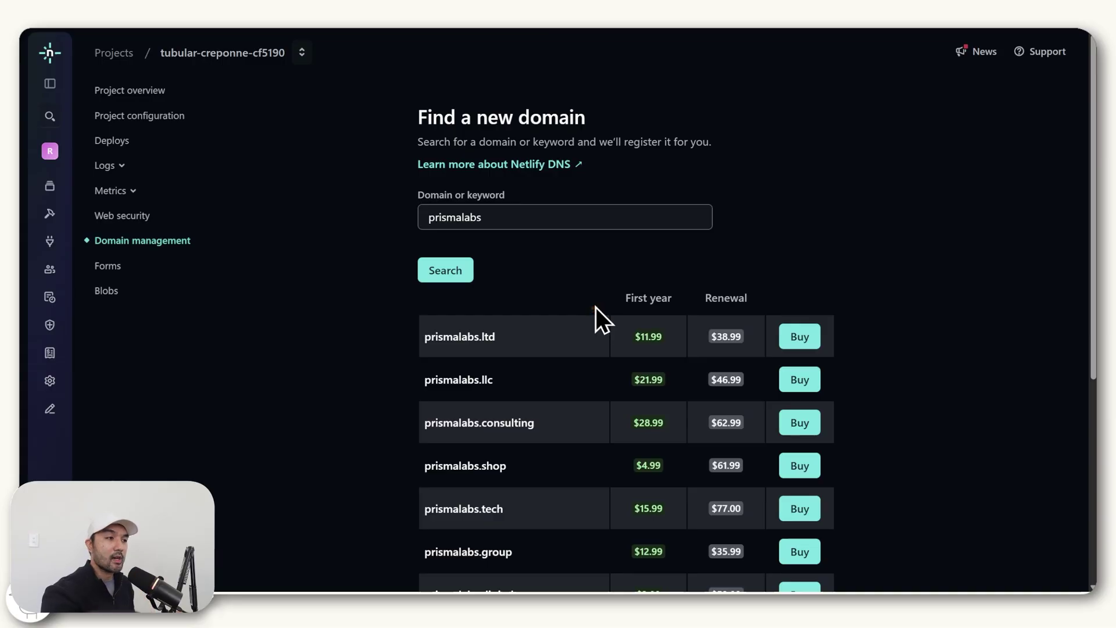
{"action": "scroll", "coordinate": [428, 410], "scroll_direction": "down", "scroll_amount": 3}
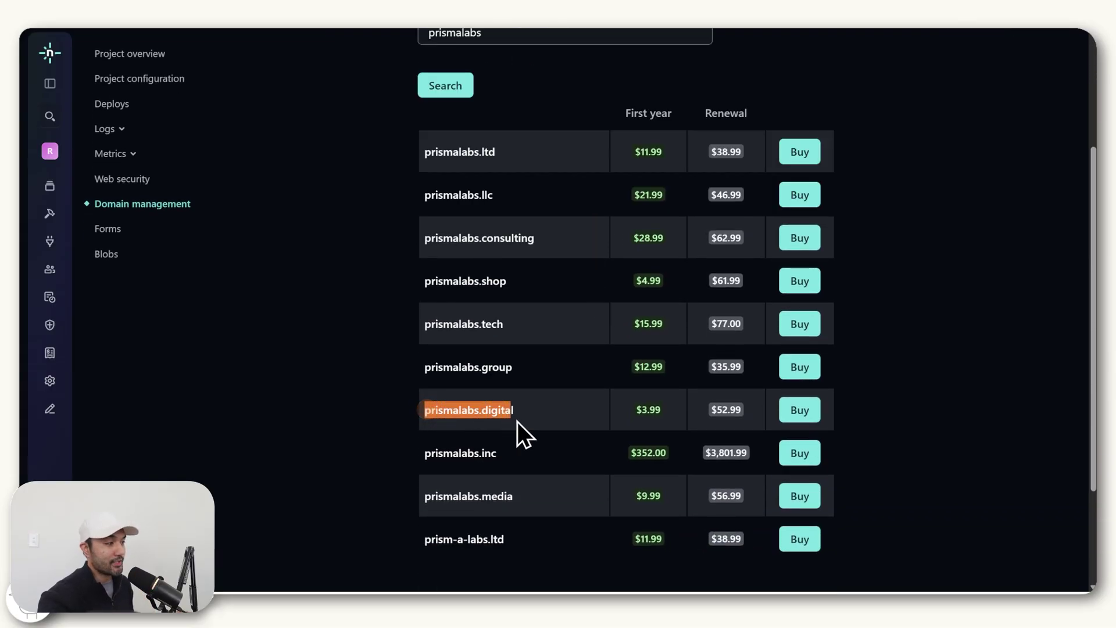
{"action": "left_click", "coordinate": [809, 411]}
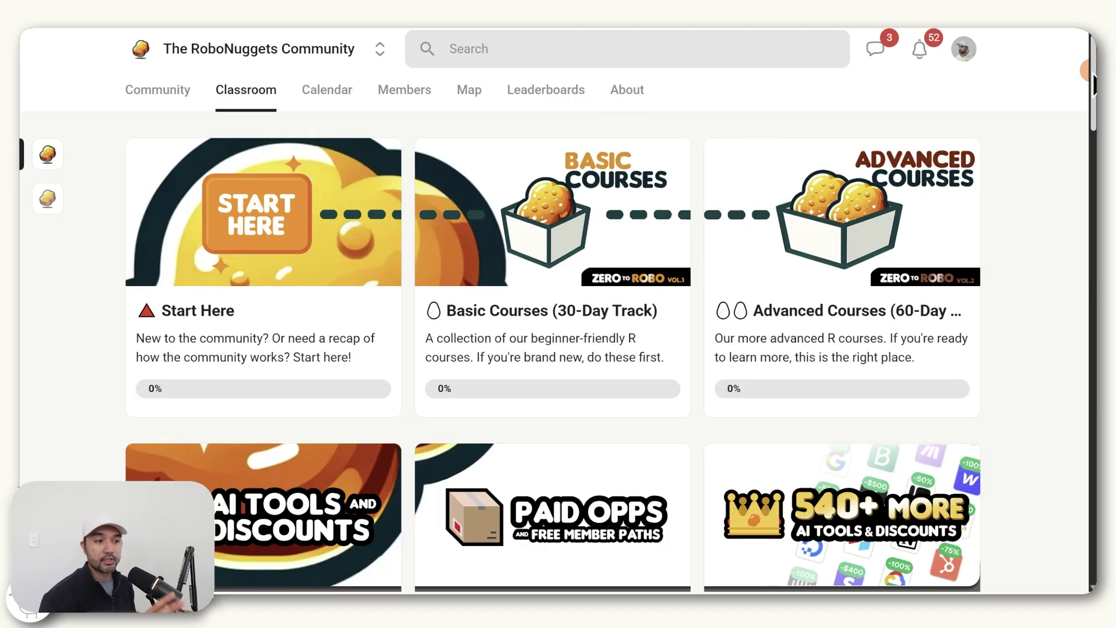
Scroll through the RoboNuggets Classroom courses and Community feed
{"action": "scroll", "coordinate": [1088, 103], "scroll_direction": "down", "scroll_amount": 8}
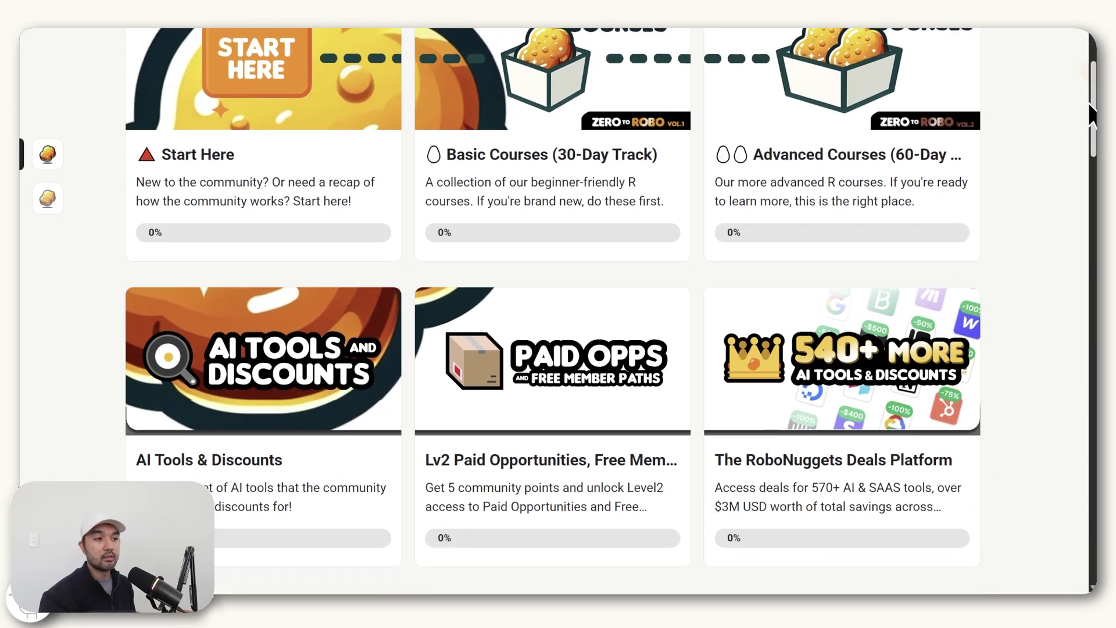
{"action": "left_click_drag", "start_coordinate": [1084, 148], "coordinate": [1079, 204]}
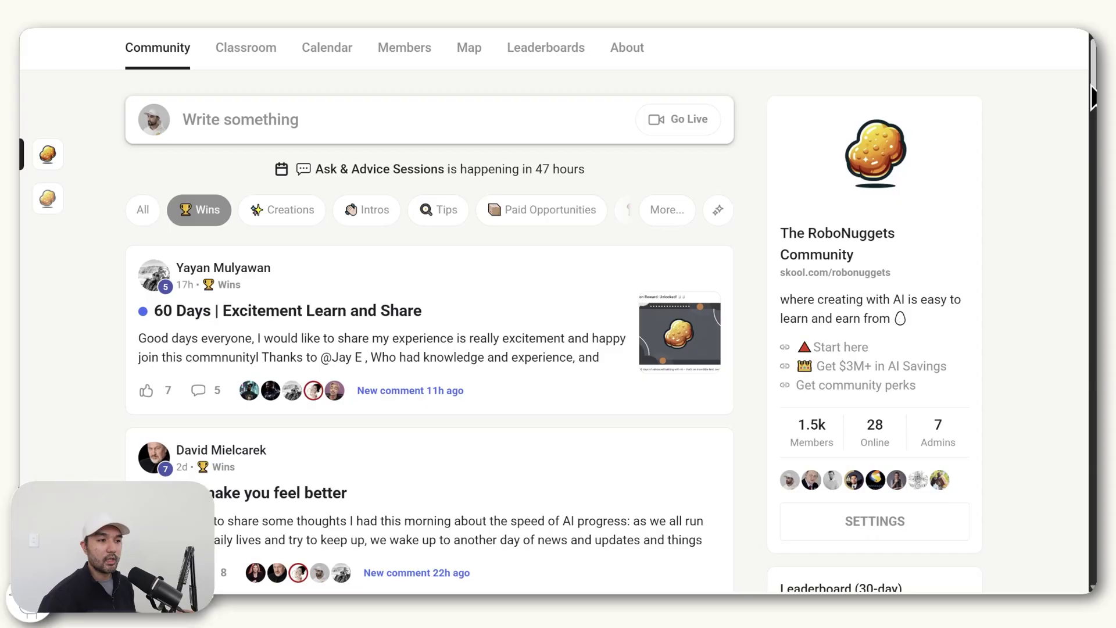
{"action": "scroll", "coordinate": [1087, 110], "scroll_direction": "down", "scroll_amount": 5}
{"action": "scroll", "coordinate": [1088, 110], "scroll_direction": "down", "scroll_amount": 4}
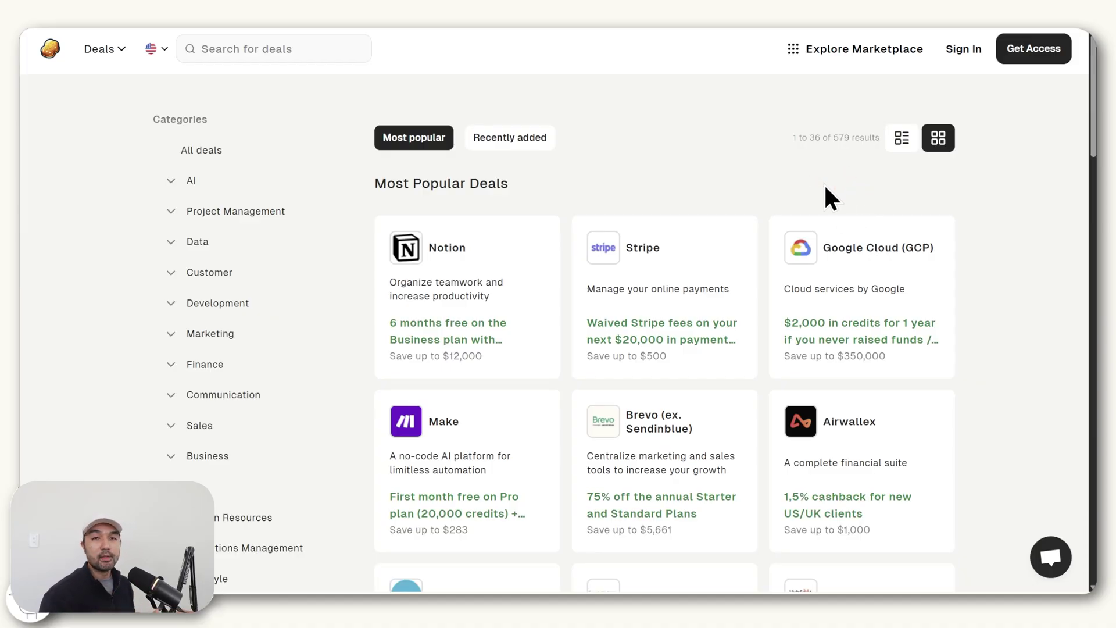
Scroll the 579-deal grid past Hugging Face, Apollo.io, Semrush, Perplexity AI and Webflow offers
{"action": "scroll", "coordinate": [825, 184], "scroll_direction": "down", "scroll_amount": 7}
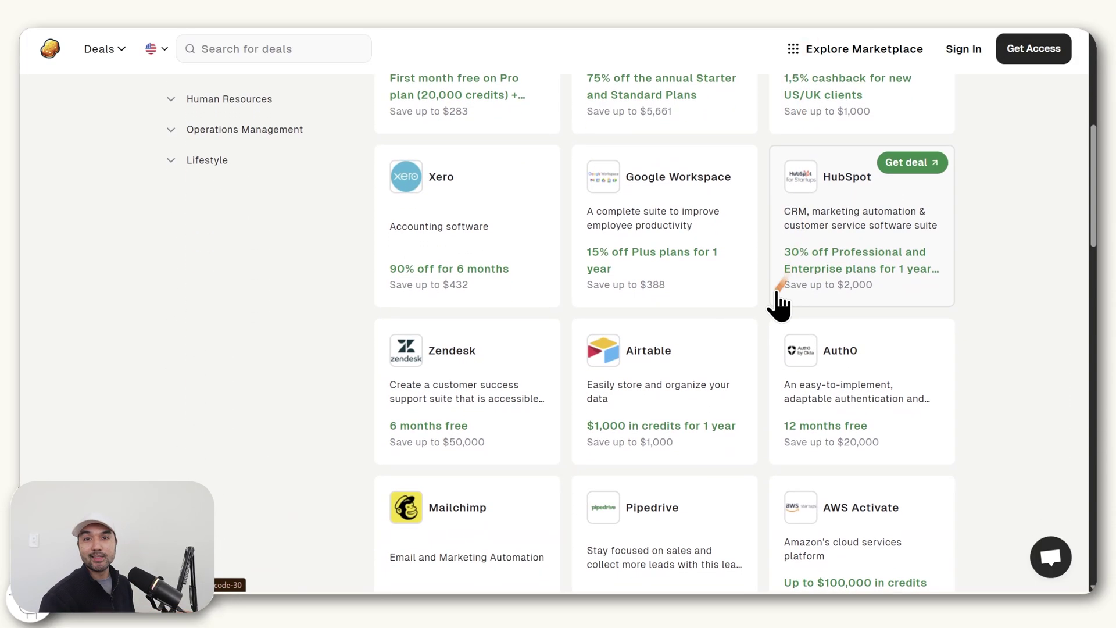
{"action": "scroll", "coordinate": [766, 302], "scroll_direction": "down", "scroll_amount": 6}
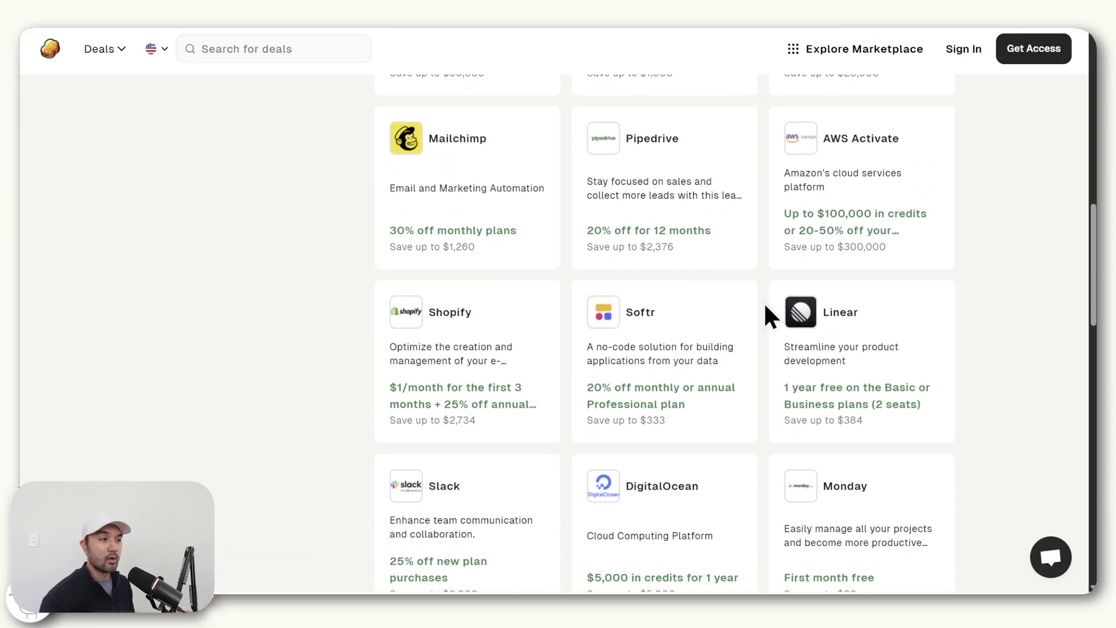
{"action": "scroll", "coordinate": [767, 315], "scroll_direction": "down", "scroll_amount": 4}
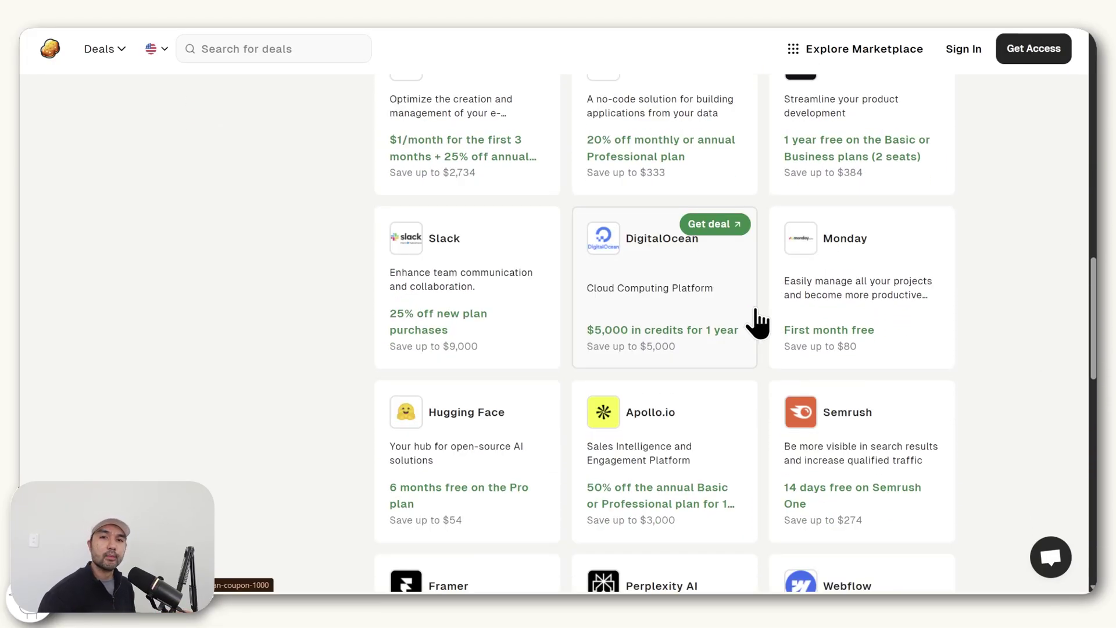
{"action": "scroll", "coordinate": [758, 325], "scroll_direction": "down", "scroll_amount": 3}
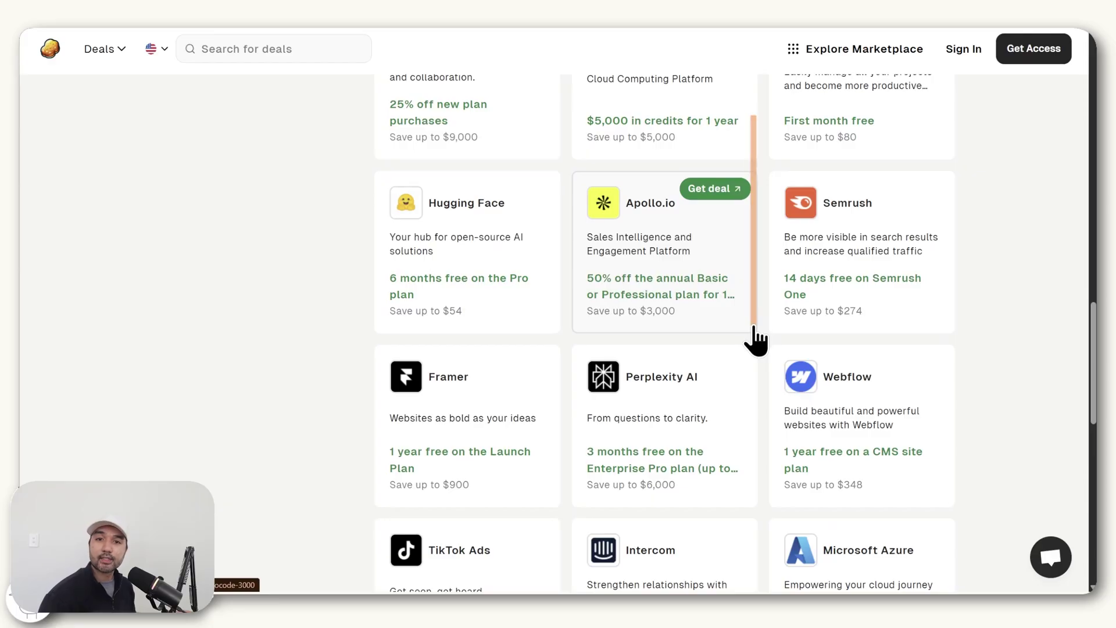